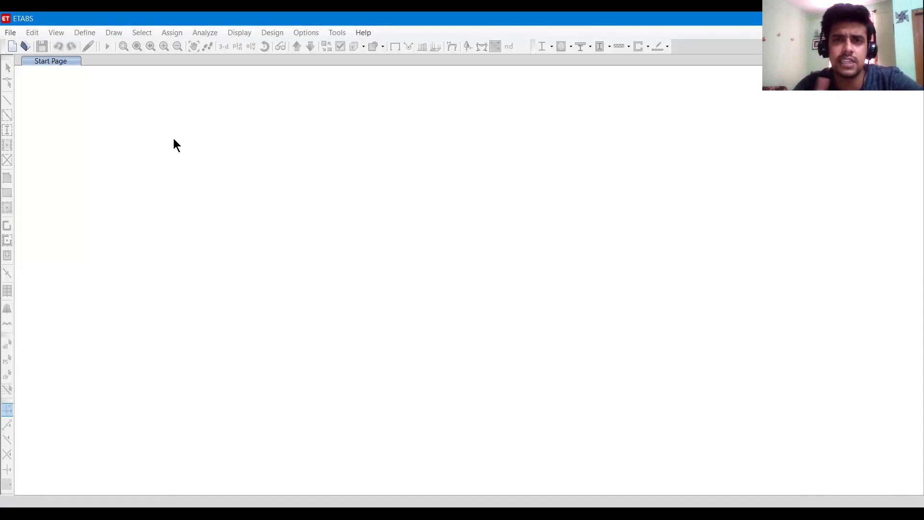
Create a new model with built-in settings: Metric SI units, Indian steel sections, IS 800:2007 steel code and IS 456:2000 concrete code.
{"action": "left_click", "coordinate": [10, 32]}
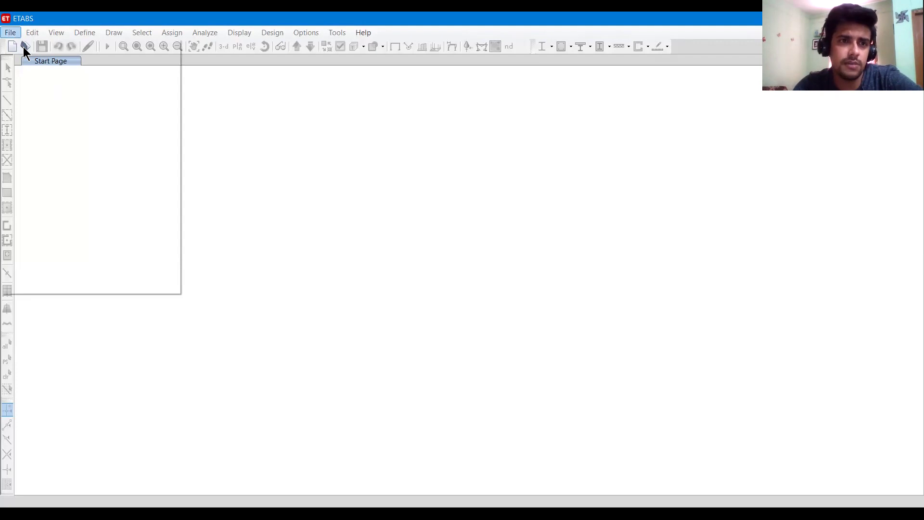
{"action": "left_click", "coordinate": [25, 48]}
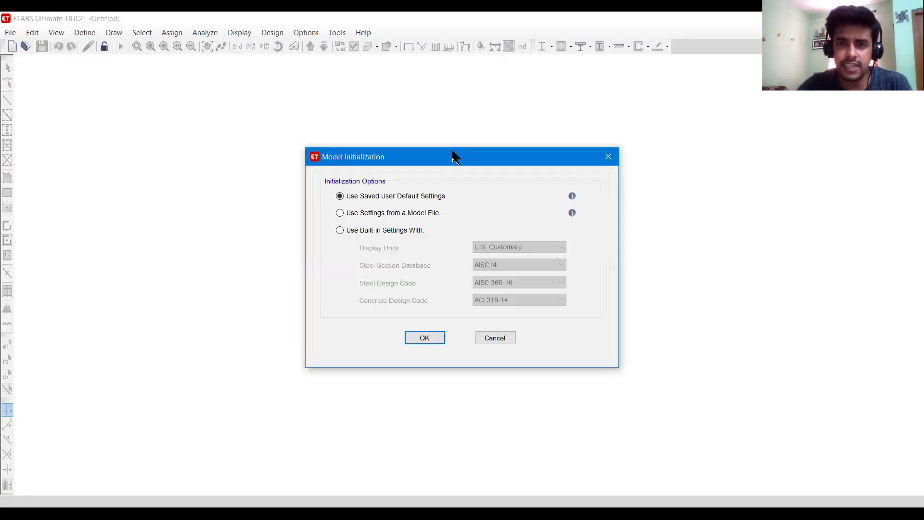
{"action": "left_click", "coordinate": [491, 266]}
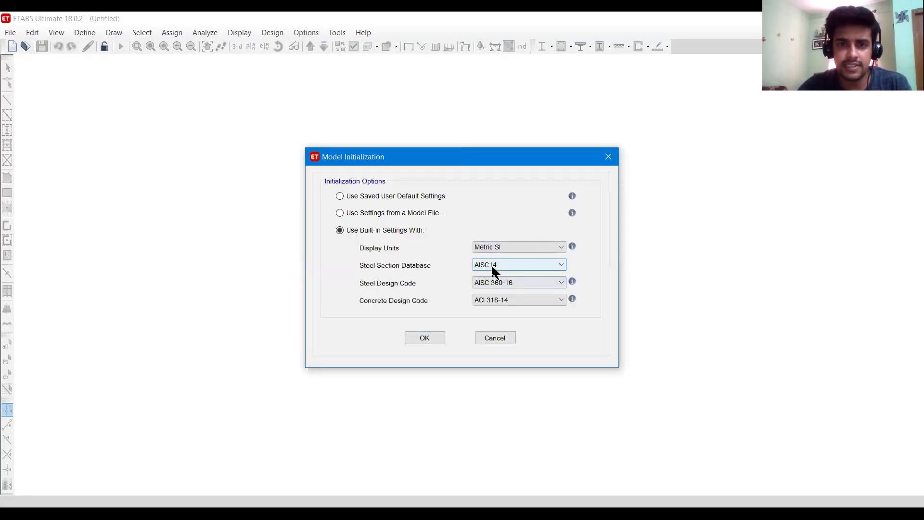
{"action": "left_click", "coordinate": [491, 261]}
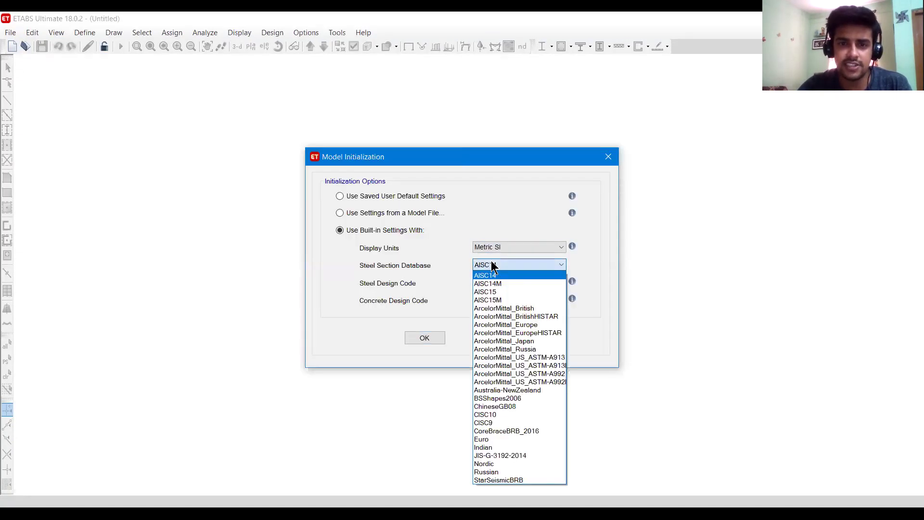
{"action": "left_click", "coordinate": [486, 447]}
{"action": "left_click", "coordinate": [496, 284]}
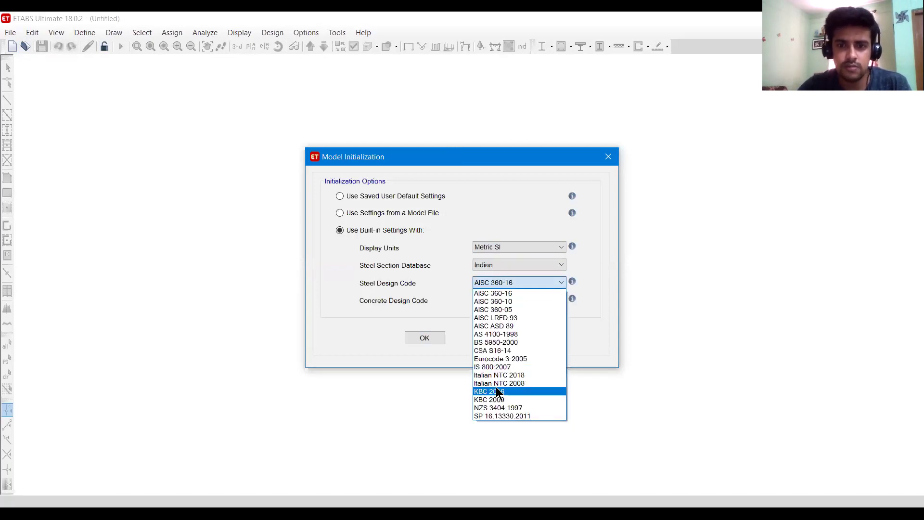
{"action": "left_click", "coordinate": [497, 367]}
{"action": "left_click", "coordinate": [502, 300]}
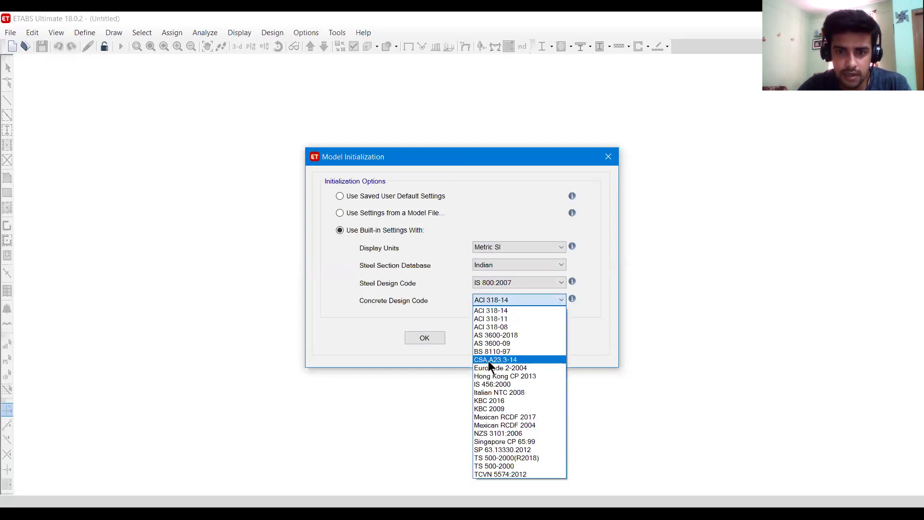
{"action": "left_click", "coordinate": [479, 384]}
{"action": "left_click", "coordinate": [437, 340]}
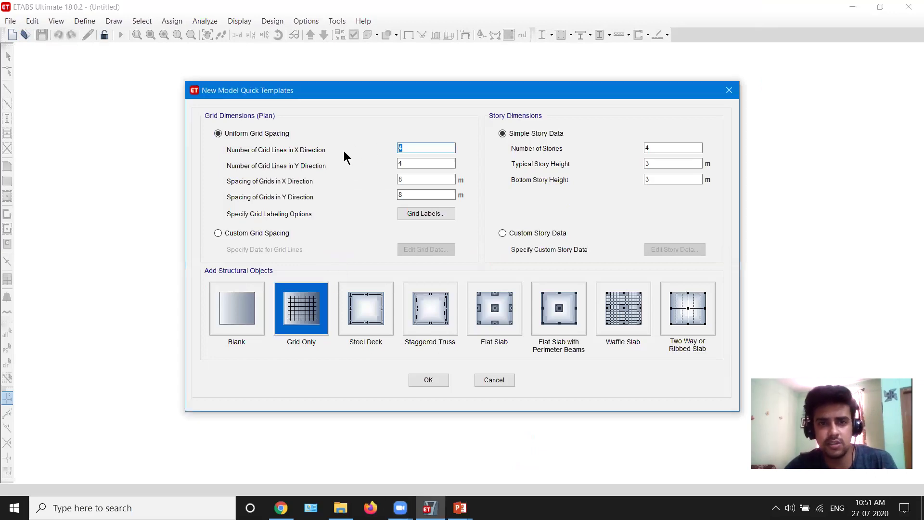
Generate a grid-only model with 4 m grid spacing in X and Y, four grid lines each way and 10 stories.
{"action": "key", "text": "Tab"}
{"action": "key", "text": "Tab"}
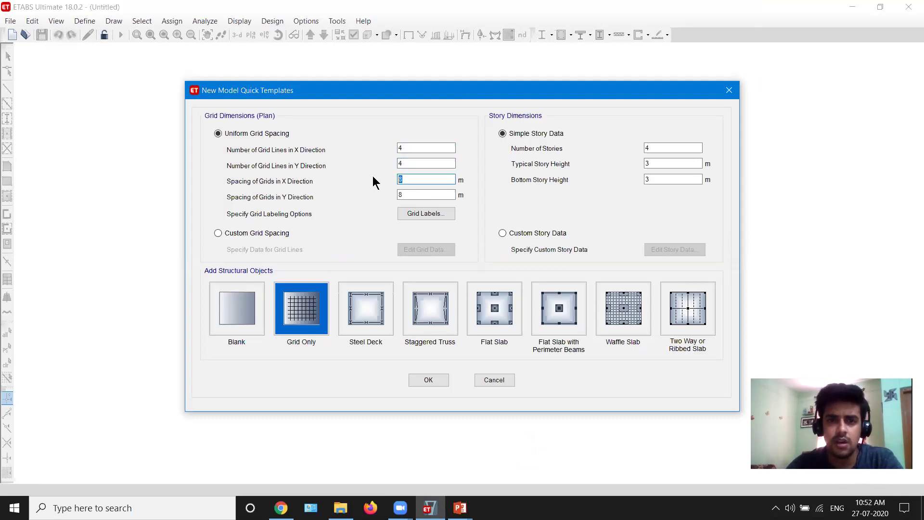
{"action": "type", "text": "4"}
{"action": "key", "text": "Tab"}
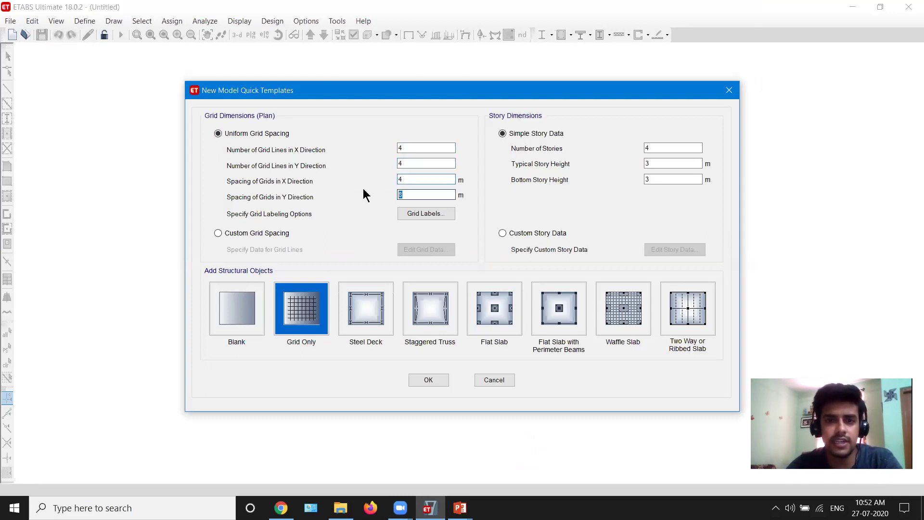
{"action": "type", "text": "4"}
{"action": "double_click", "coordinate": [659, 148]}
{"action": "type", "text": "10"}
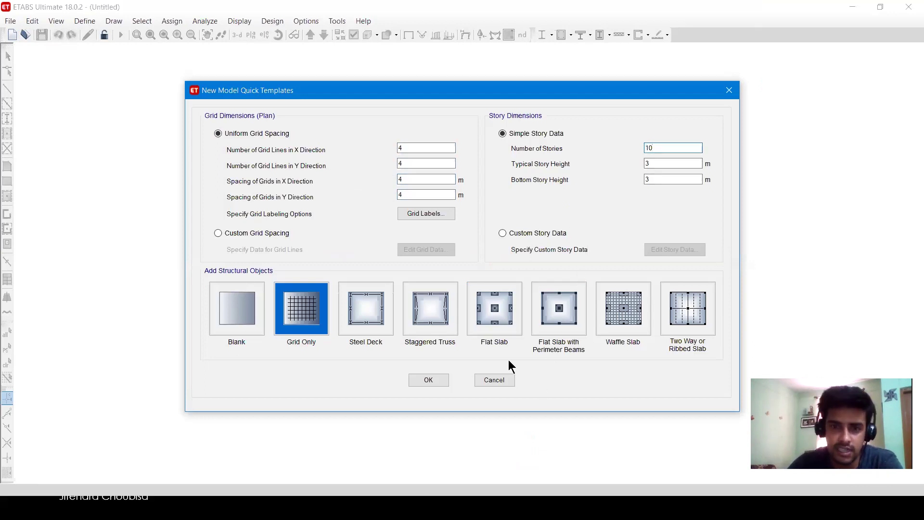
{"action": "left_click", "coordinate": [433, 379]}
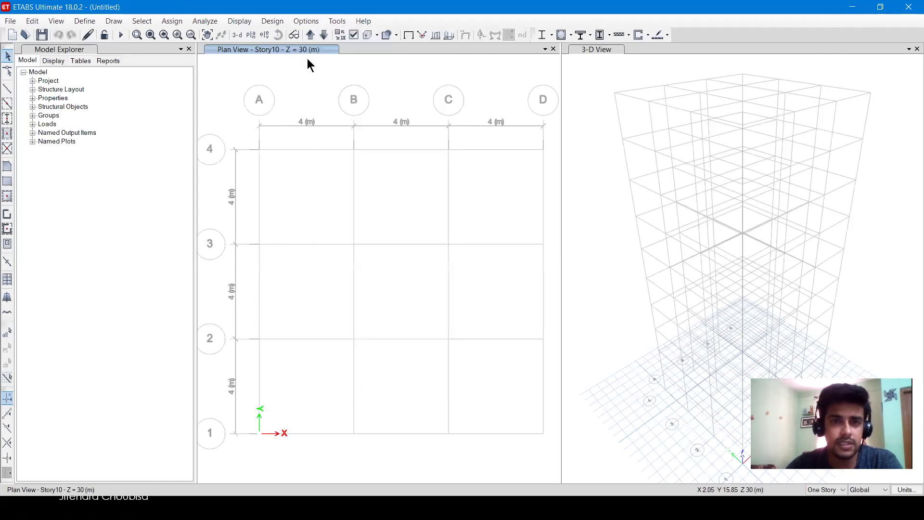
Switch the graphics mode to Standard Graphics.
{"action": "left_click", "coordinate": [309, 22]}
{"action": "mouse_move", "coordinate": [342, 145]}
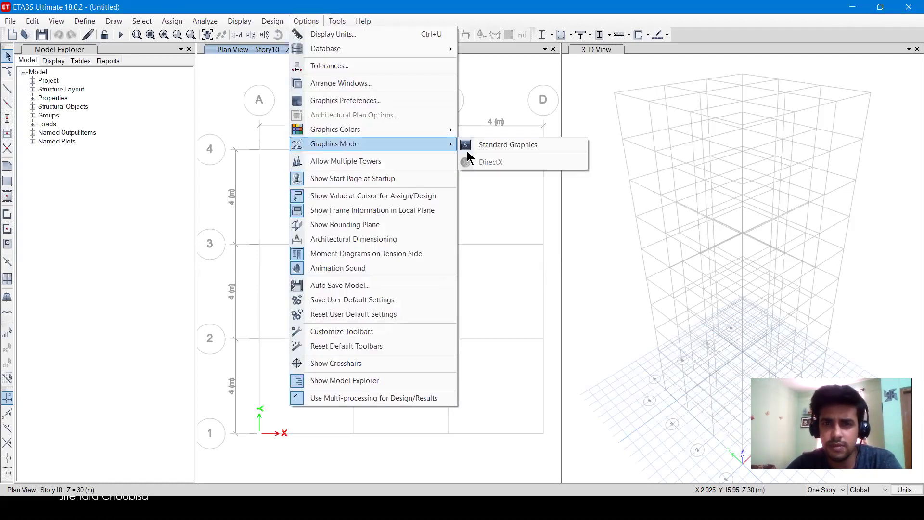
{"action": "left_click", "coordinate": [487, 149]}
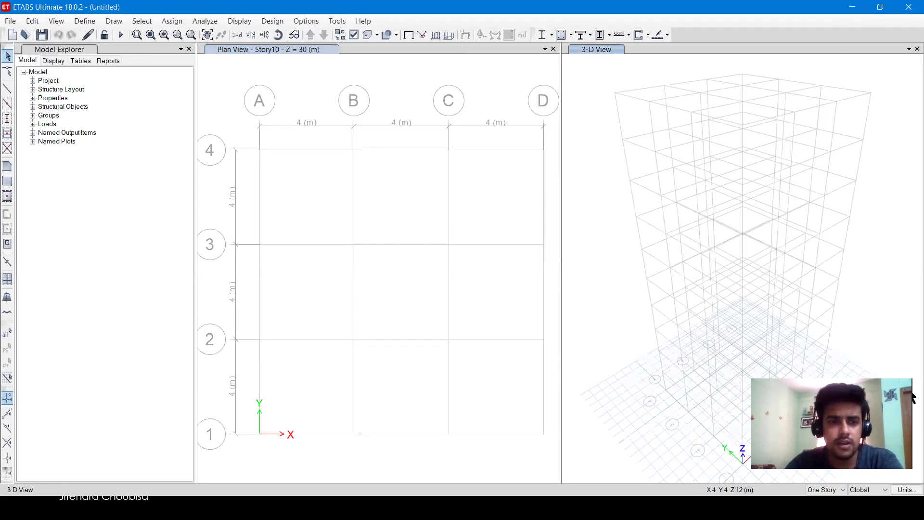
Draw ConcCol columns at every grid intersection, applied to all stories.
{"action": "left_click", "coordinate": [835, 489]}
{"action": "left_click", "coordinate": [824, 506]}
{"action": "left_click", "coordinate": [8, 118]}
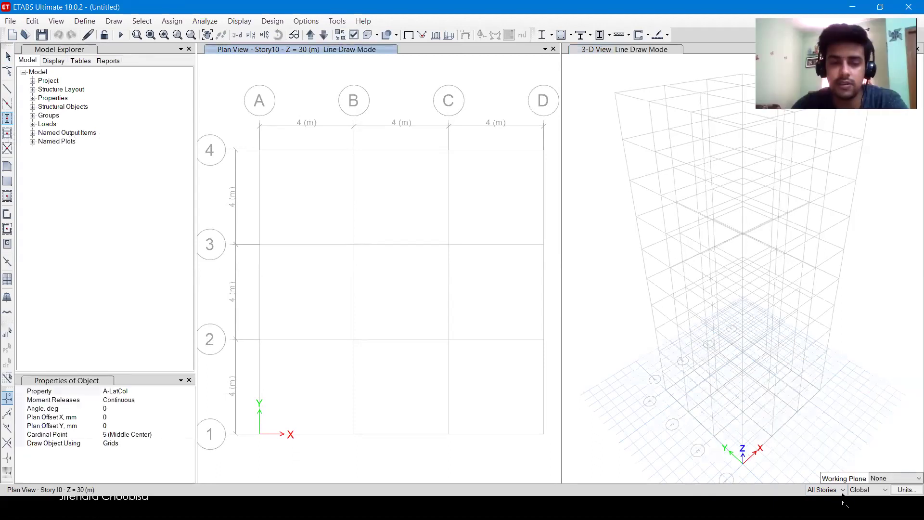
{"action": "left_click", "coordinate": [188, 391]}
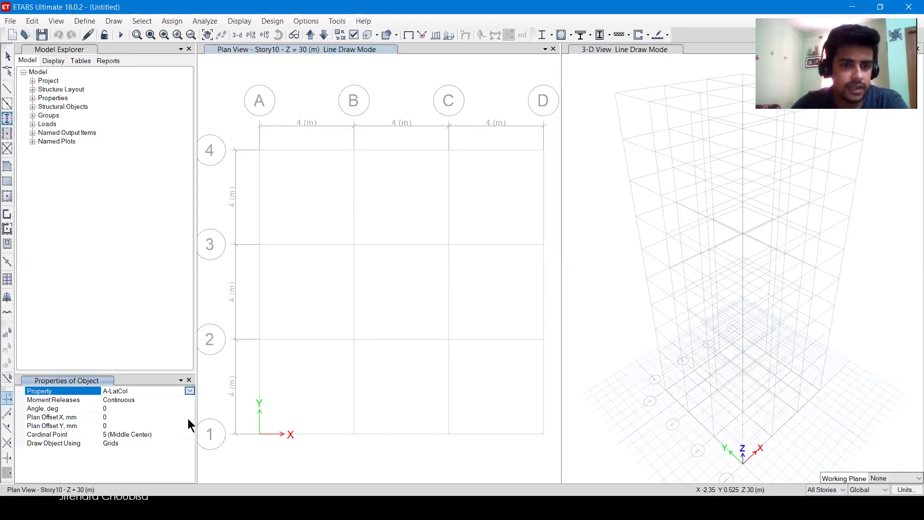
{"action": "left_click", "coordinate": [128, 436]}
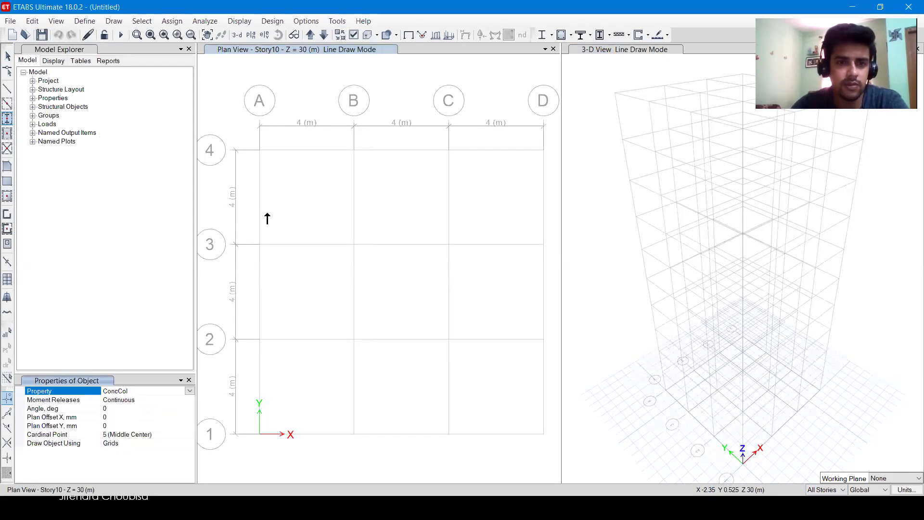
{"action": "left_click_drag", "start_coordinate": [401, 340], "coordinate": [554, 466]}
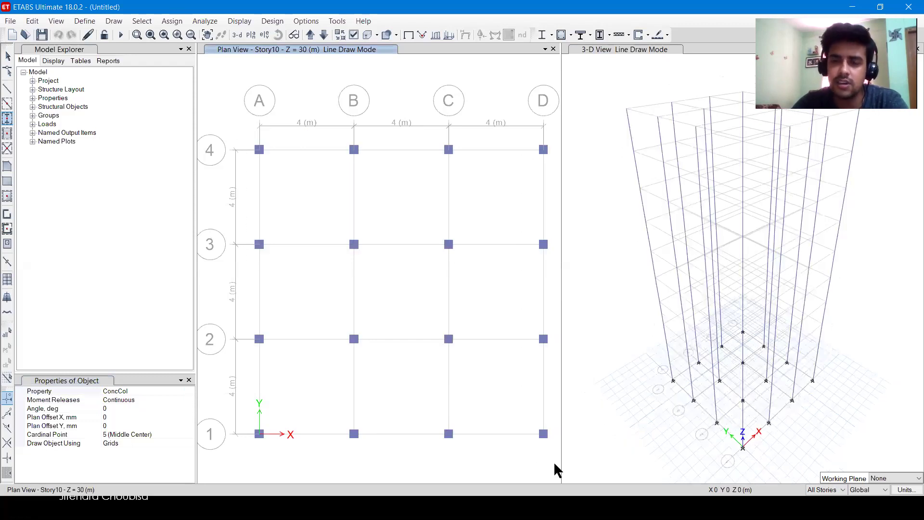
Draw ConcBm beams along all grid lines between the columns on all stories.
{"action": "left_click", "coordinate": [8, 103]}
{"action": "left_click", "coordinate": [190, 399]}
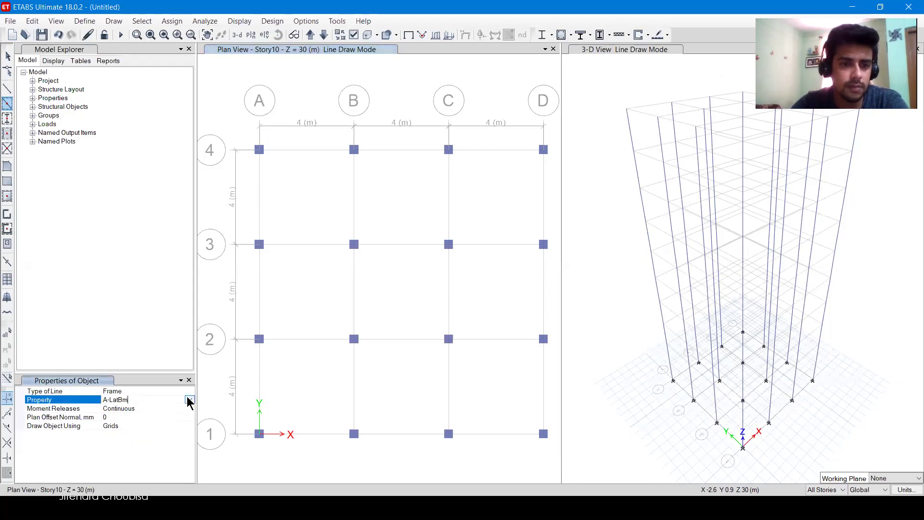
{"action": "left_click", "coordinate": [189, 399]}
{"action": "left_click", "coordinate": [144, 446]}
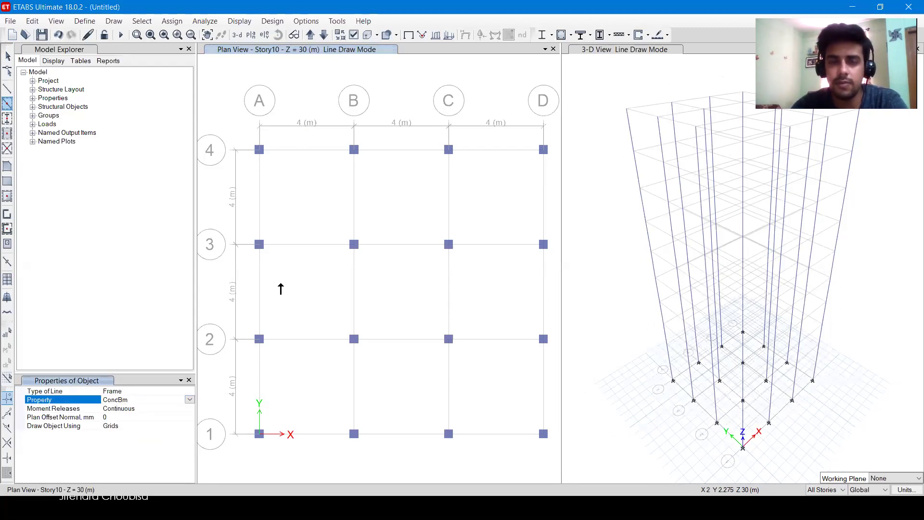
{"action": "left_click_drag", "start_coordinate": [243, 133], "coordinate": [552, 477]}
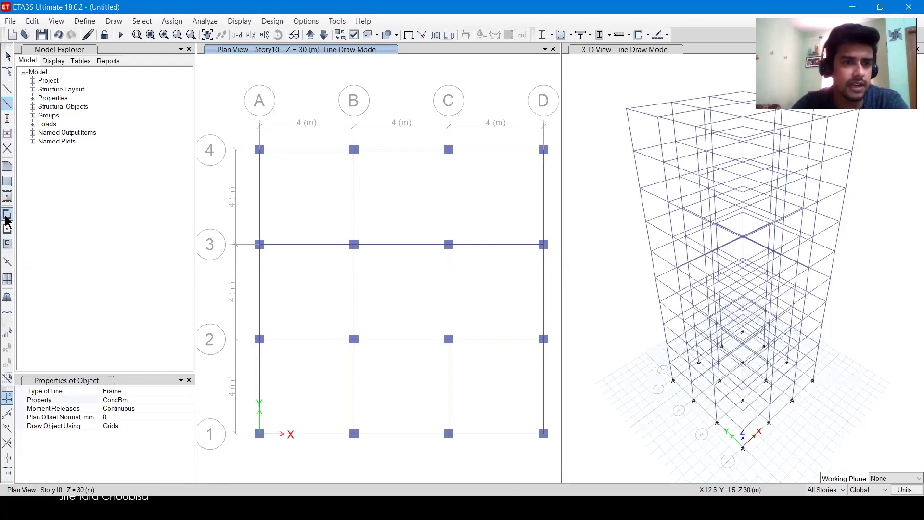
Fill every grid bay with Slab1 floors on all stories, and switch the plan view to the base level.
{"action": "left_click", "coordinate": [7, 196]}
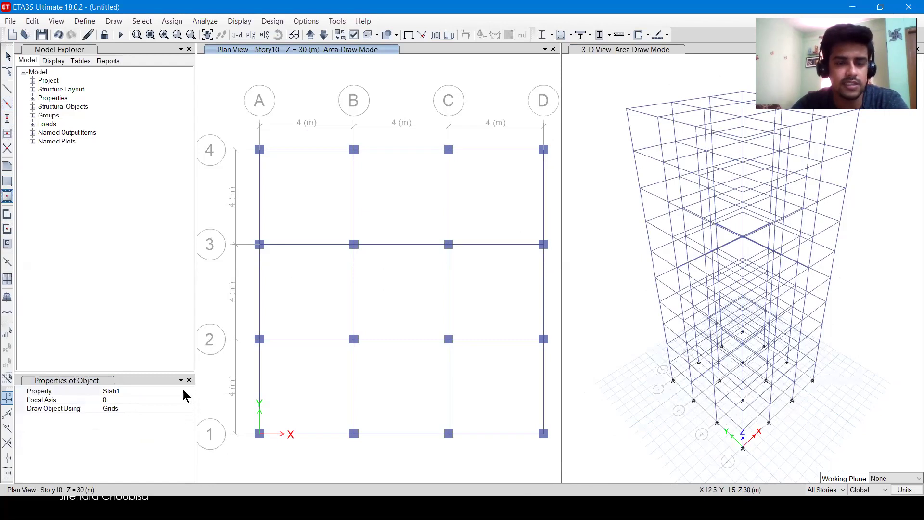
{"action": "mouse_move", "coordinate": [243, 127]}
{"action": "left_mouse_down"}
{"action": "mouse_move", "coordinate": [544, 435]}
{"action": "mouse_move", "coordinate": [552, 462]}
{"action": "left_mouse_up"}
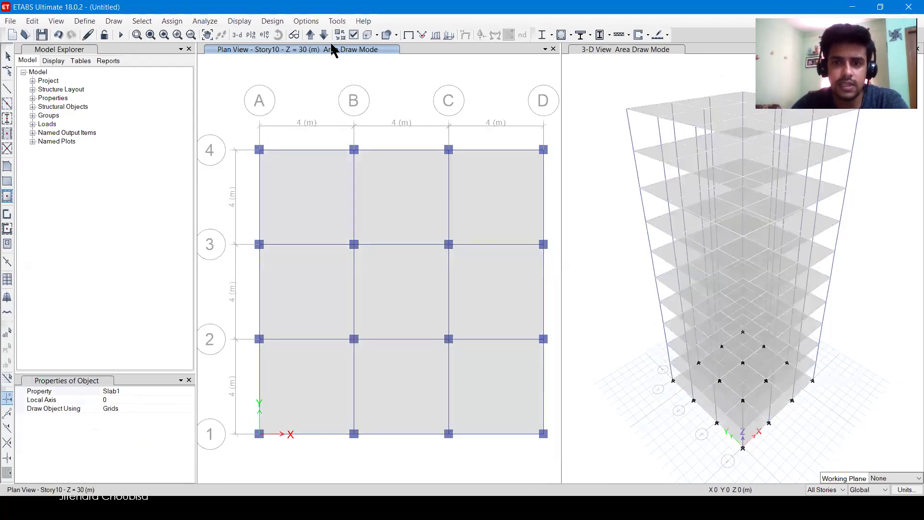
{"action": "left_click", "coordinate": [311, 35]}
{"action": "left_click", "coordinate": [311, 34]}
{"action": "key", "text": "Escape"}
Limit editing to one story and delete the slab panels in all bays of the base level.
{"action": "left_click", "coordinate": [824, 490]}
{"action": "left_click", "coordinate": [820, 503]}
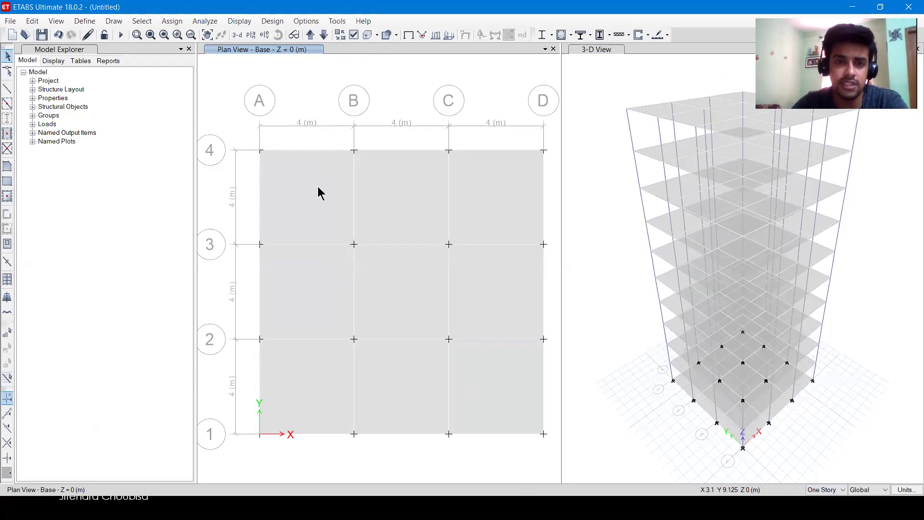
{"action": "left_click", "coordinate": [337, 226]}
{"action": "left_click", "coordinate": [394, 208]}
{"action": "left_click", "coordinate": [501, 233]}
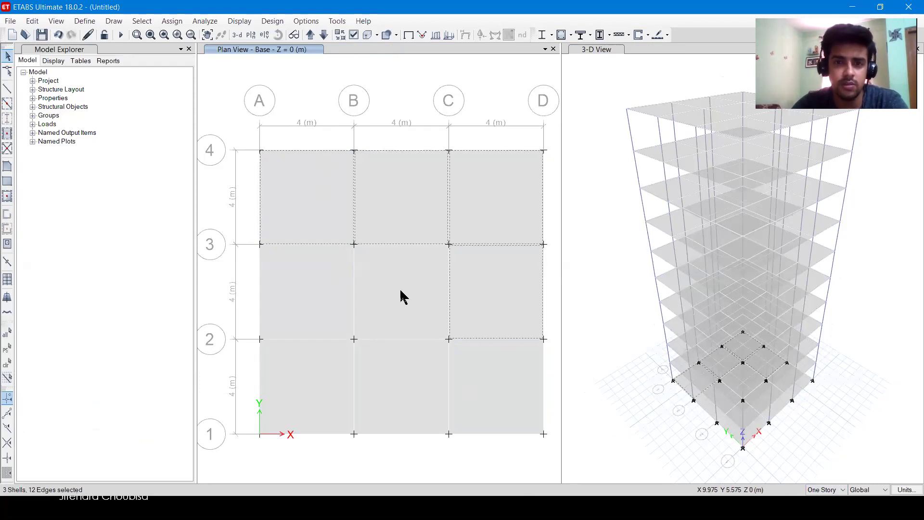
{"action": "left_click", "coordinate": [313, 390]}
{"action": "left_click", "coordinate": [418, 392]}
{"action": "left_click", "coordinate": [485, 380]}
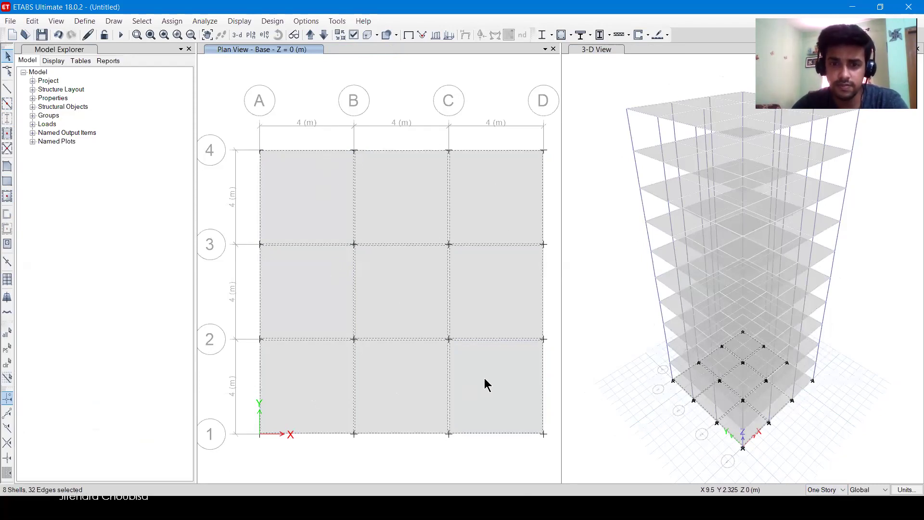
{"action": "key", "text": "Delete"}
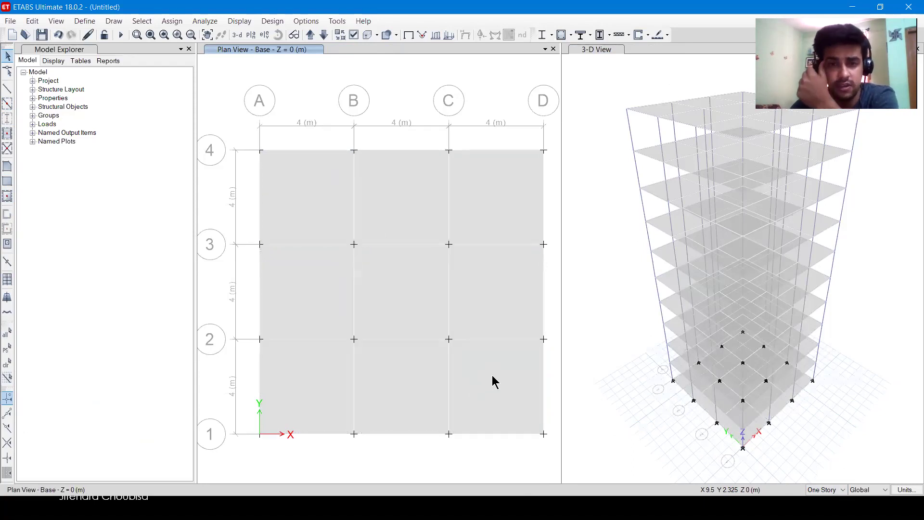
Assign fixed restraints, with all translations and rotations locked, to all joints at the base level.
{"action": "left_click_drag", "start_coordinate": [236, 128], "coordinate": [552, 455]}
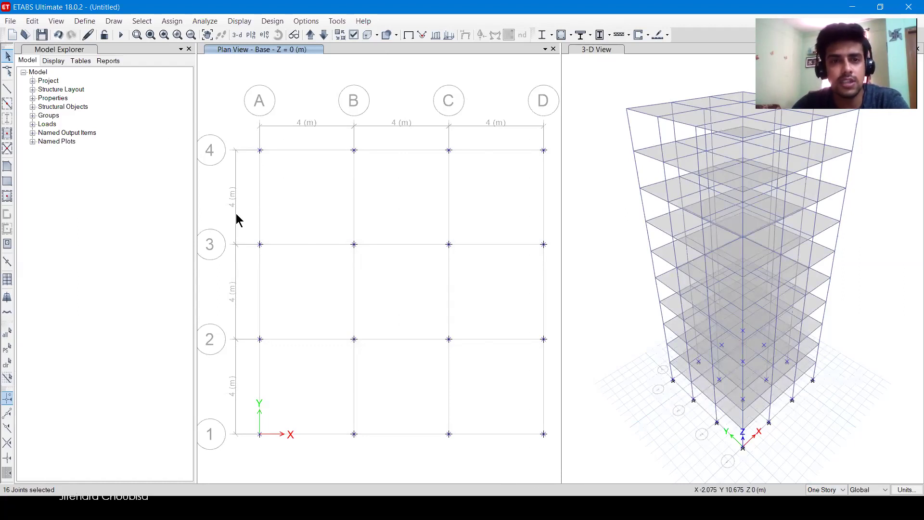
{"action": "left_click", "coordinate": [174, 21]}
{"action": "mouse_move", "coordinate": [178, 35]}
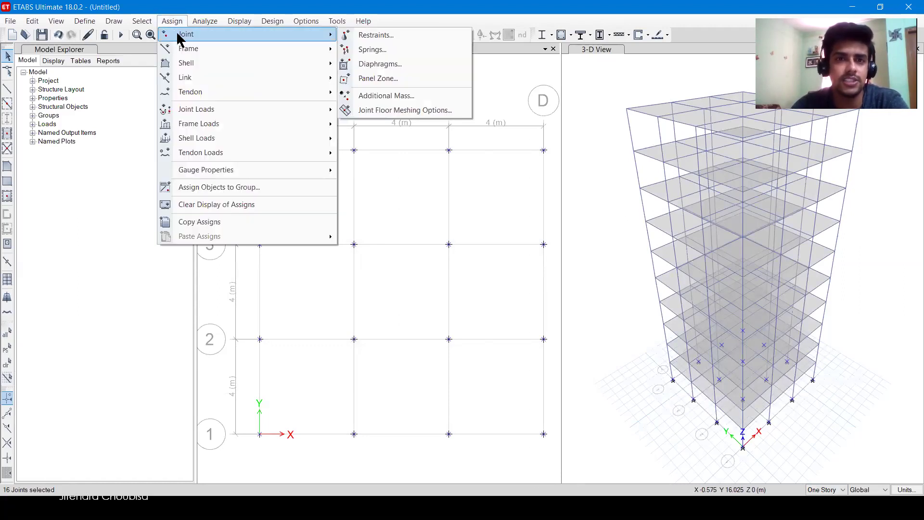
{"action": "left_click", "coordinate": [373, 33]}
{"action": "left_click", "coordinate": [417, 287]}
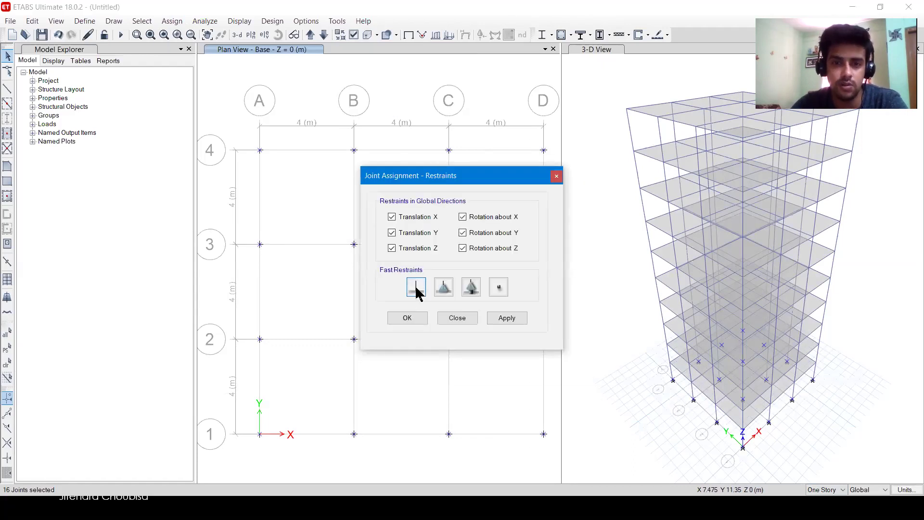
{"action": "left_click", "coordinate": [511, 321]}
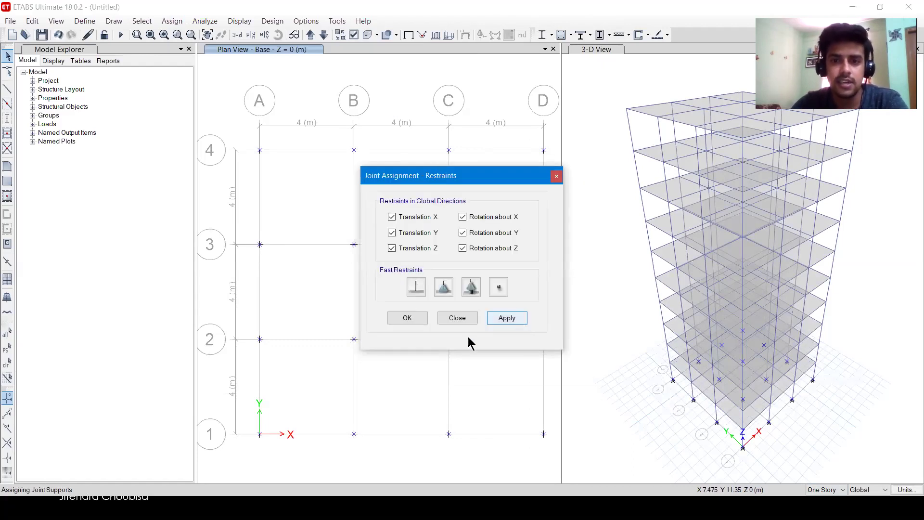
{"action": "left_click", "coordinate": [405, 323]}
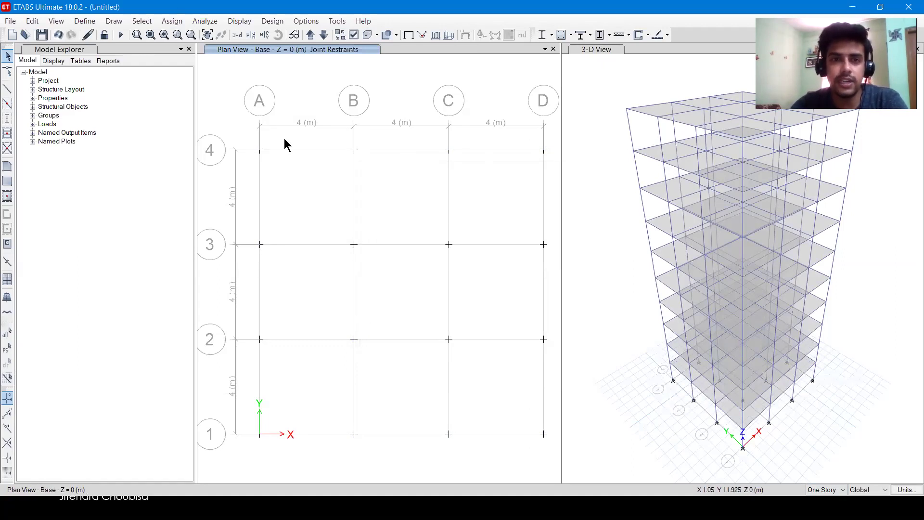
Select all floor objects in the model by object type.
{"action": "left_click", "coordinate": [142, 21]}
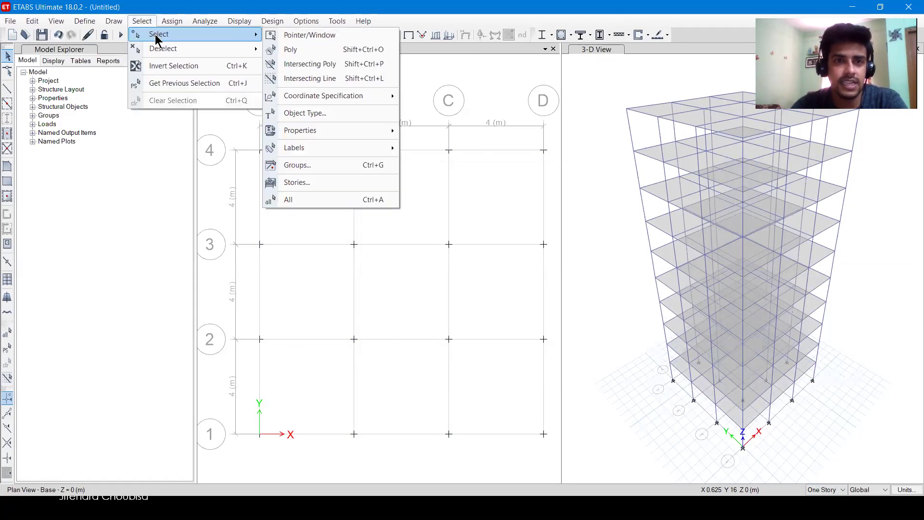
{"action": "left_click", "coordinate": [272, 21]}
{"action": "left_click", "coordinate": [142, 21]}
{"action": "mouse_move", "coordinate": [159, 34]}
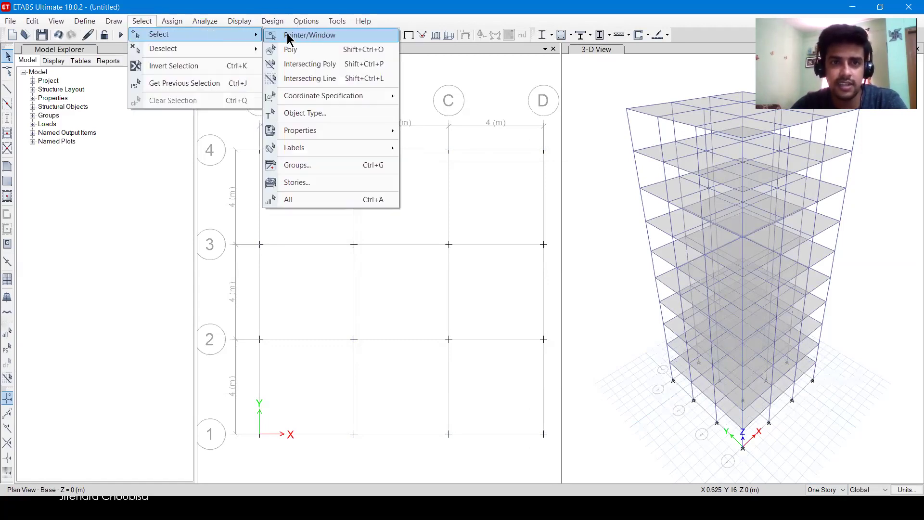
{"action": "left_click", "coordinate": [298, 115]}
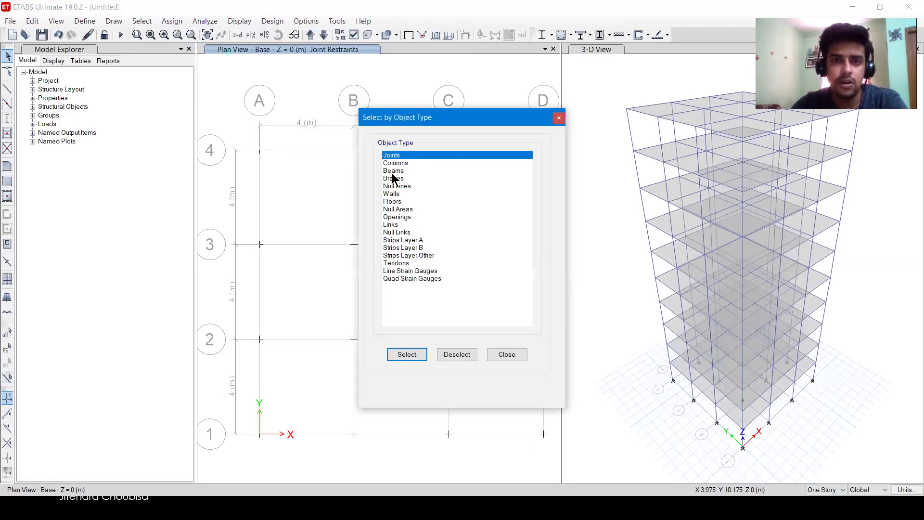
{"action": "left_click", "coordinate": [392, 201]}
{"action": "left_click", "coordinate": [404, 353]}
{"action": "left_click", "coordinate": [512, 357]}
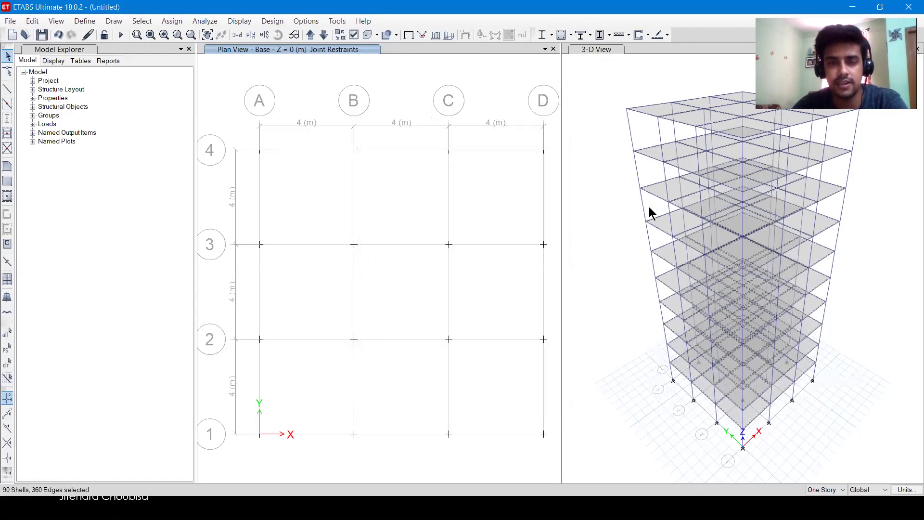
Assign a uniform Dead shell load of 1 kN/m² in the gravity direction to the selected floors, replacing existing loads.
{"action": "left_click", "coordinate": [172, 21]}
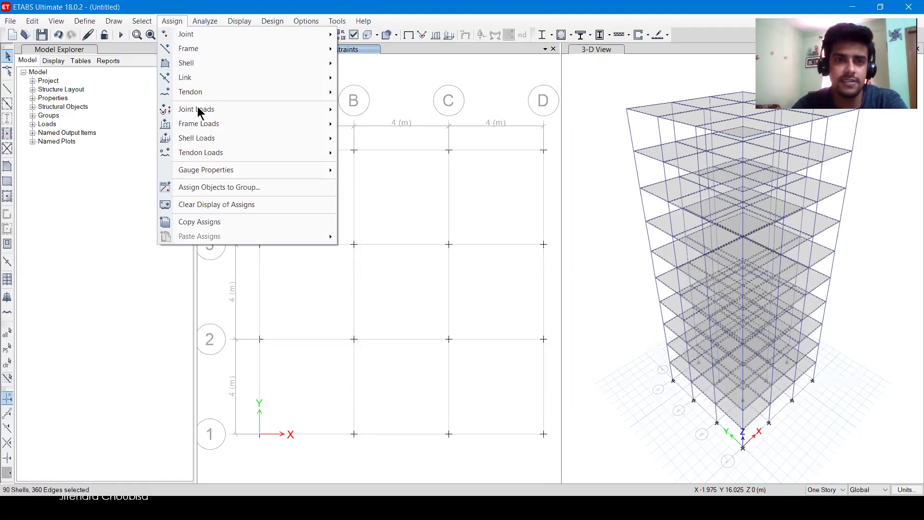
{"action": "mouse_move", "coordinate": [224, 138]}
{"action": "left_click", "coordinate": [373, 153]}
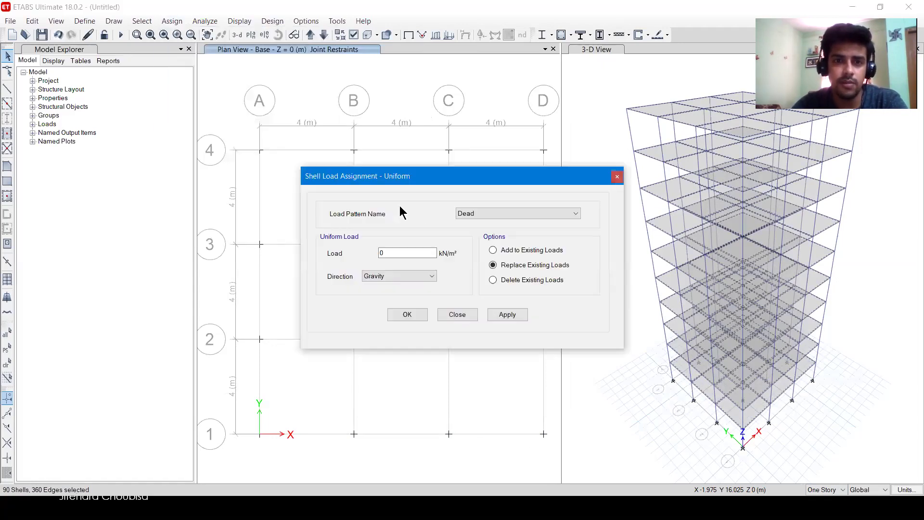
{"action": "double_click", "coordinate": [380, 253]}
{"action": "type", "text": "1"}
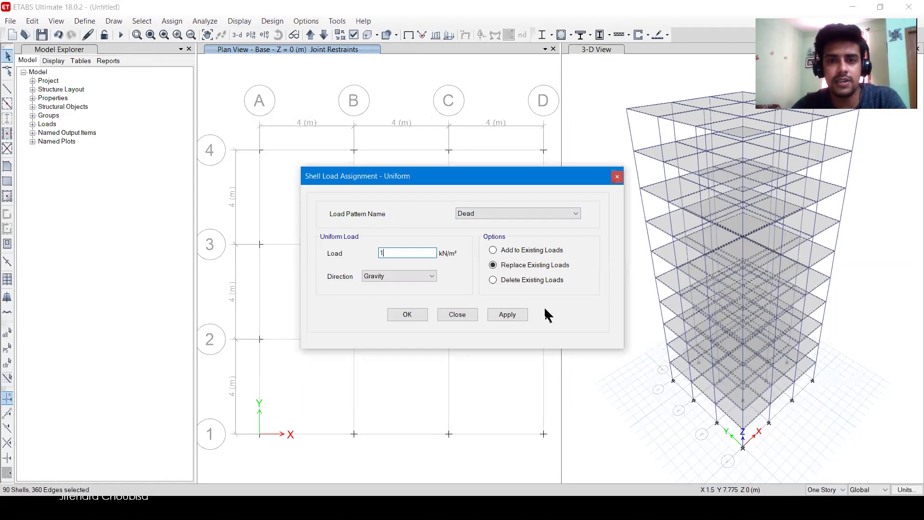
{"action": "left_click", "coordinate": [508, 315]}
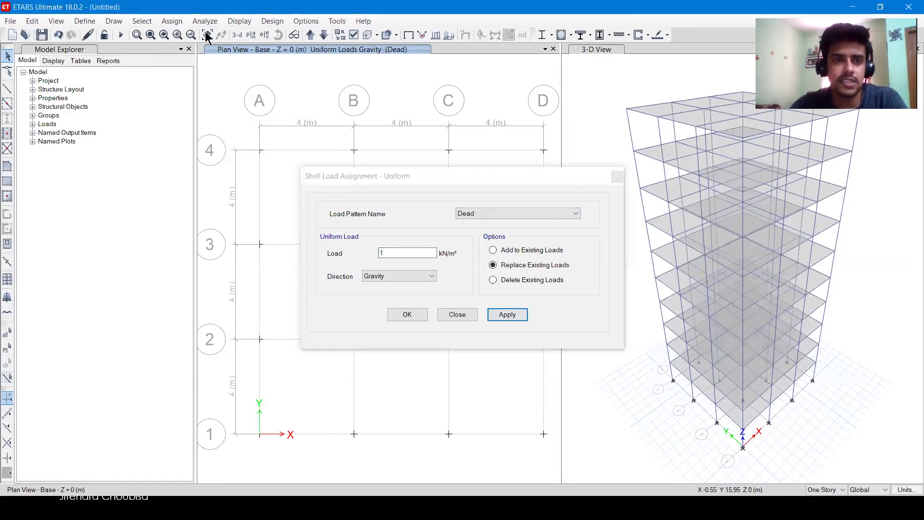
Reselect the same floors, assign them a uniform Live load of 2 kN/m² in the gravity direction, and display it in the 3-D view.
{"action": "left_click", "coordinate": [142, 21]}
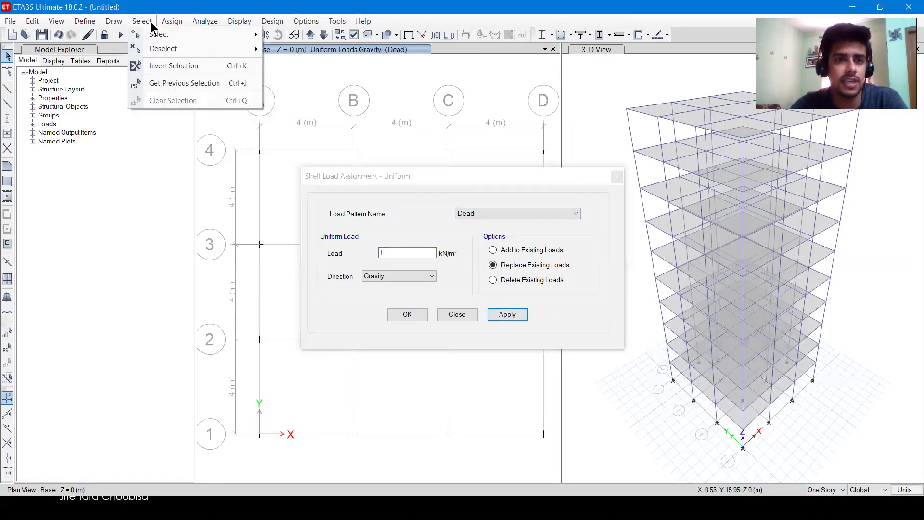
{"action": "left_click", "coordinate": [164, 84]}
{"action": "left_click_drag", "start_coordinate": [462, 181], "coordinate": [399, 164]}
{"action": "left_click", "coordinate": [417, 196]}
{"action": "left_click", "coordinate": [411, 213]}
{"action": "key", "text": "Tab"}
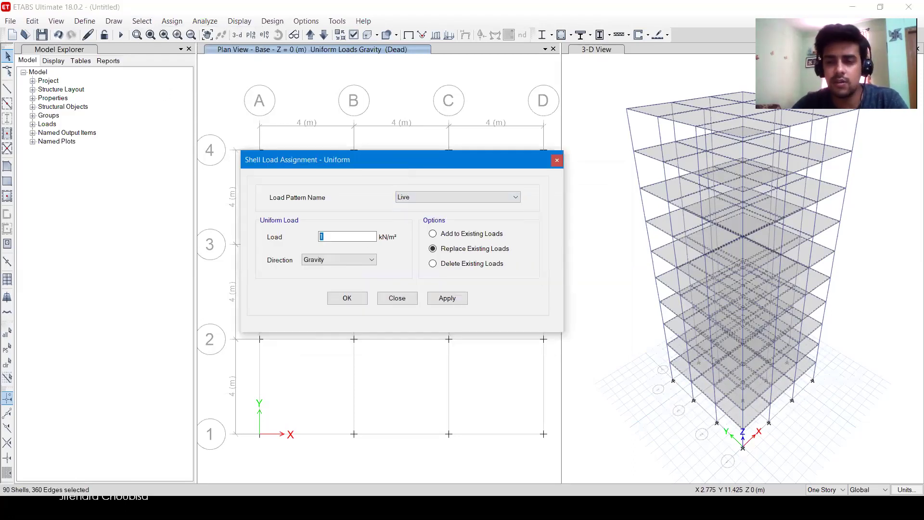
{"action": "left_click", "coordinate": [434, 299]}
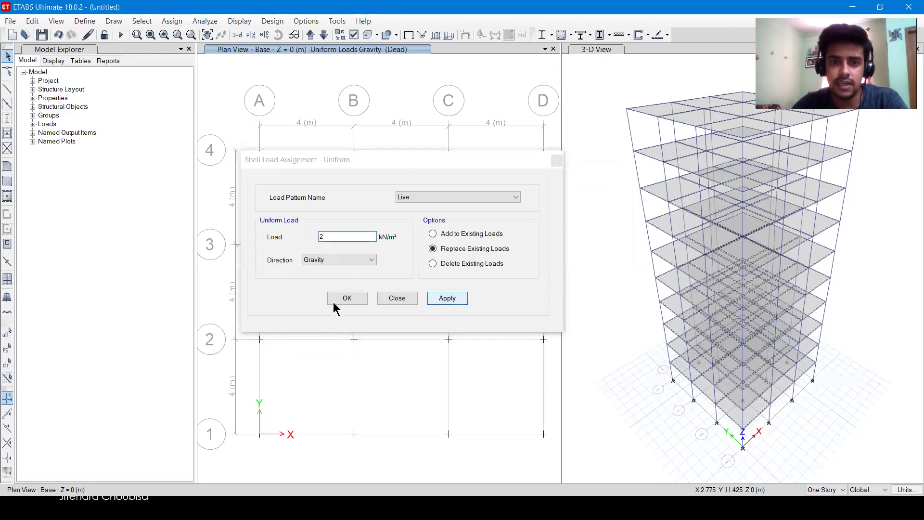
{"action": "left_click", "coordinate": [604, 49]}
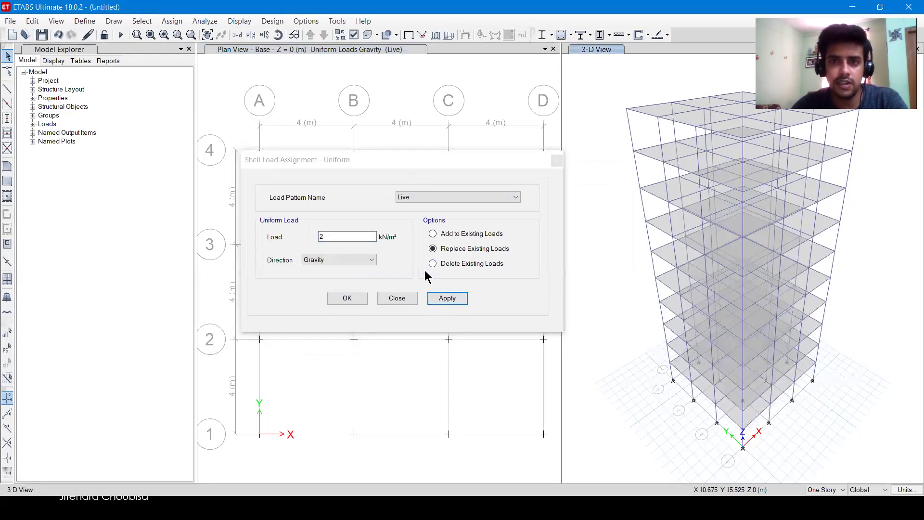
{"action": "left_click", "coordinate": [355, 299]}
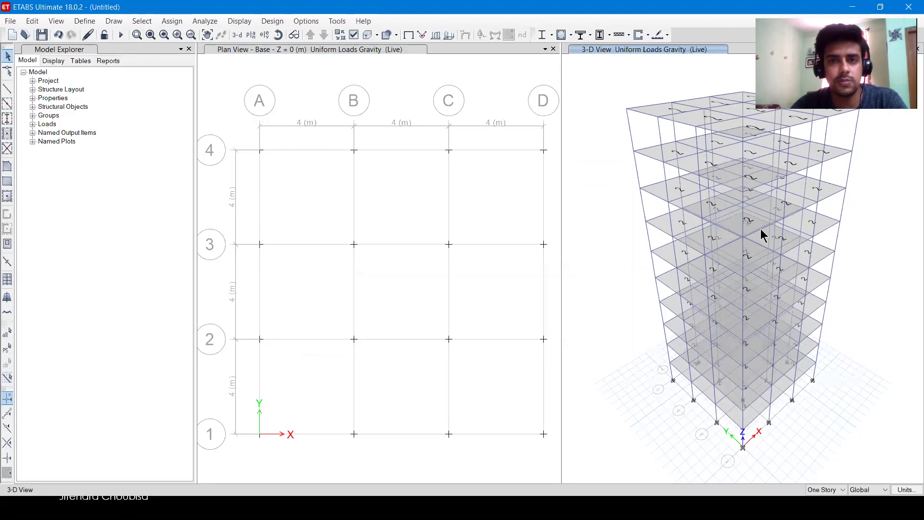
Move the plan view up to Story1 and set the editing scope to All Stories.
{"action": "left_click", "coordinate": [345, 51]}
{"action": "left_click", "coordinate": [310, 35]}
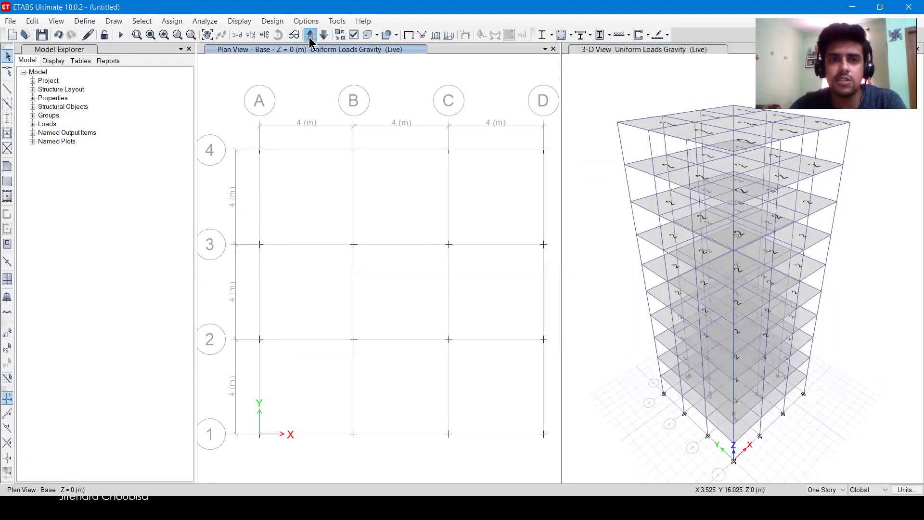
{"action": "left_click_drag", "start_coordinate": [224, 114], "coordinate": [243, 134]}
{"action": "left_click", "coordinate": [823, 489]}
{"action": "left_click", "coordinate": [824, 504]}
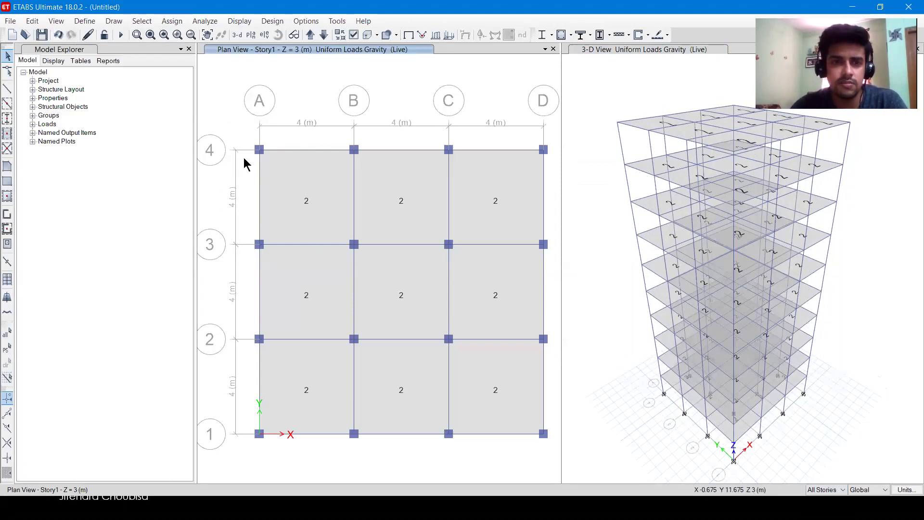
Select all beams in the model by object type.
{"action": "left_click", "coordinate": [144, 22]}
{"action": "mouse_move", "coordinate": [157, 40]}
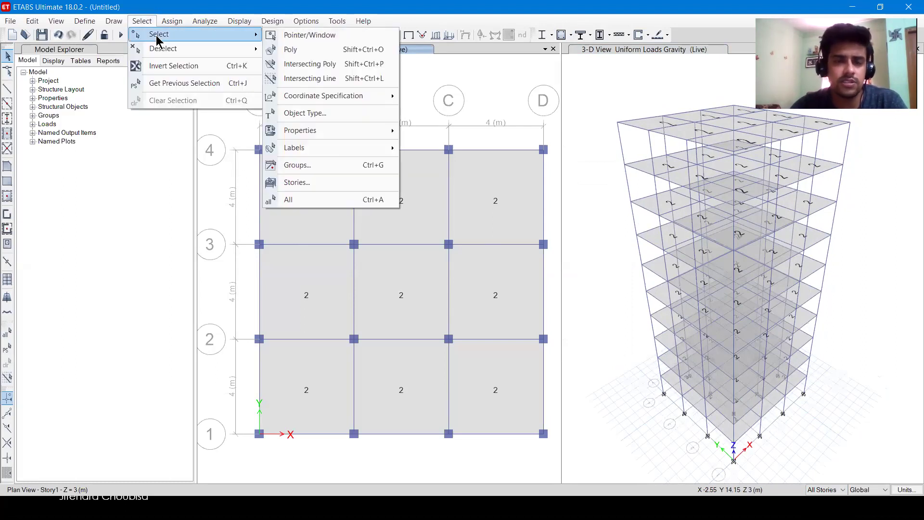
{"action": "left_click", "coordinate": [306, 113]}
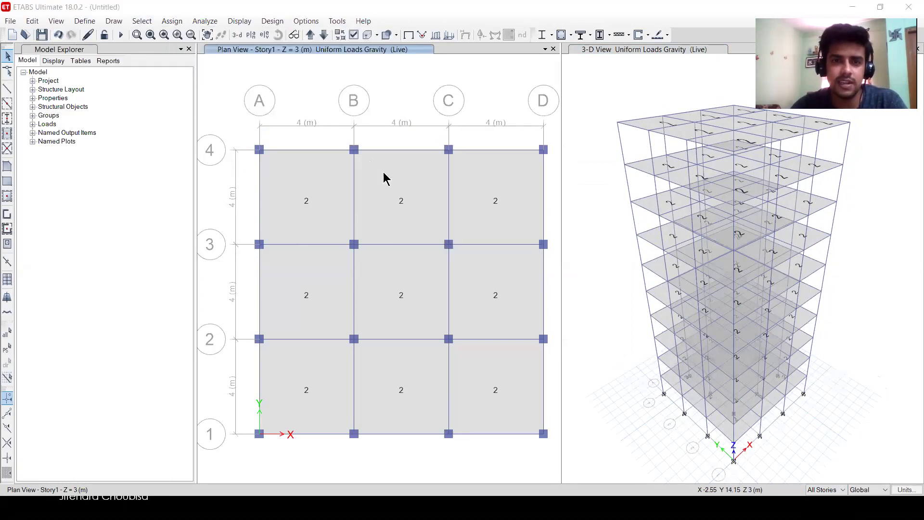
{"action": "left_click", "coordinate": [407, 356]}
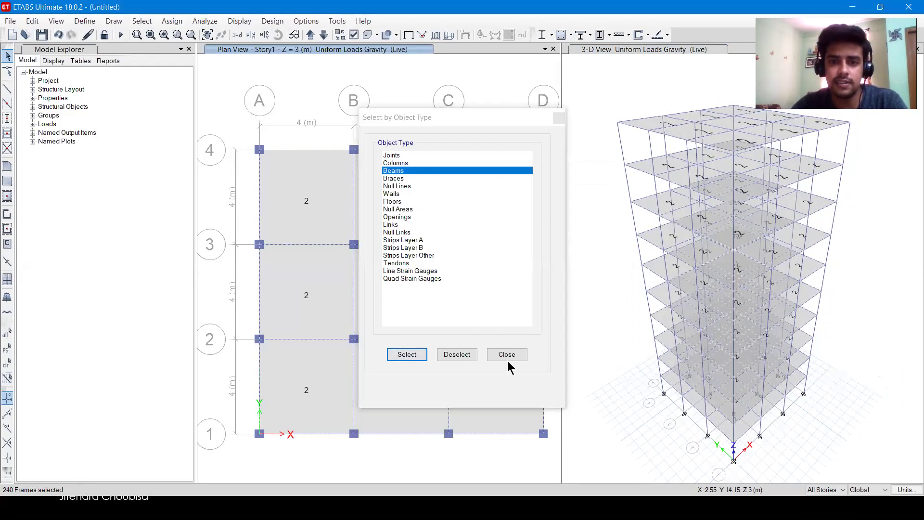
{"action": "left_click", "coordinate": [506, 356]}
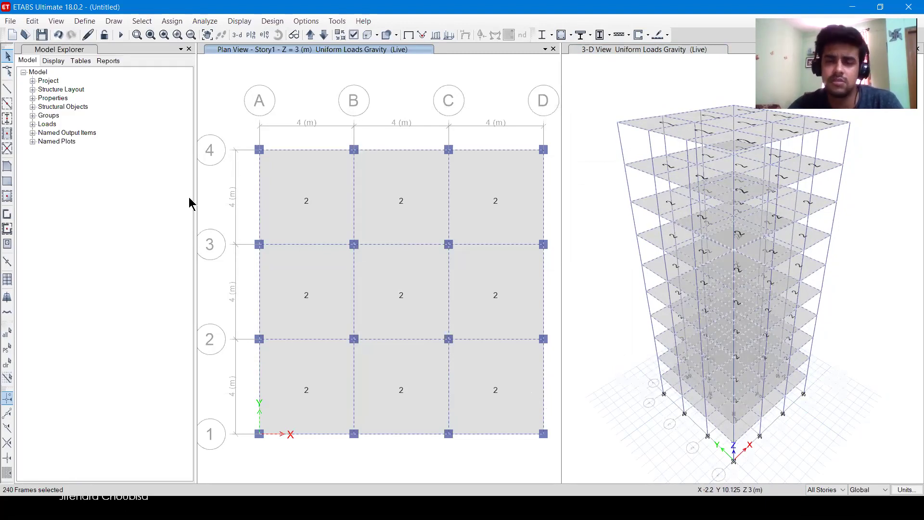
Assign a uniform distributed Dead load of 13 kN/m in the gravity direction to the selected beams, check it in 3-D, and clear the load display.
{"action": "left_click", "coordinate": [168, 24]}
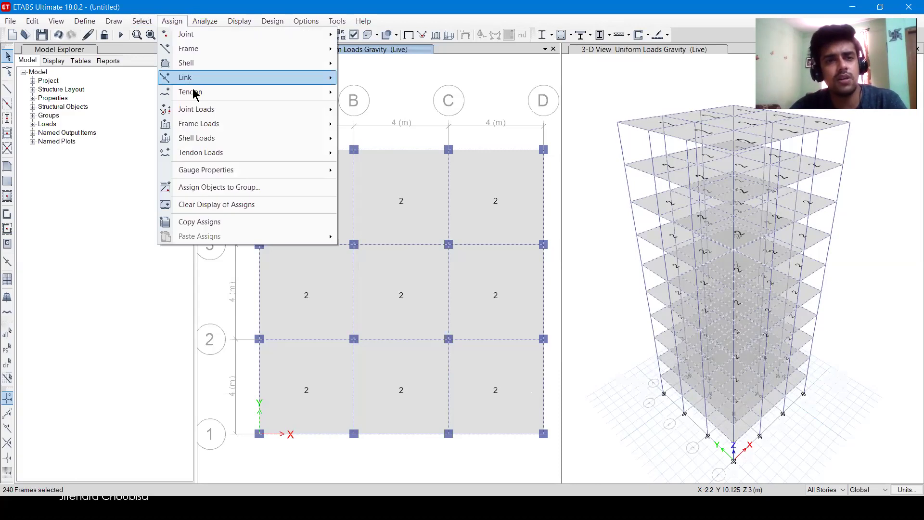
{"action": "mouse_move", "coordinate": [204, 138]}
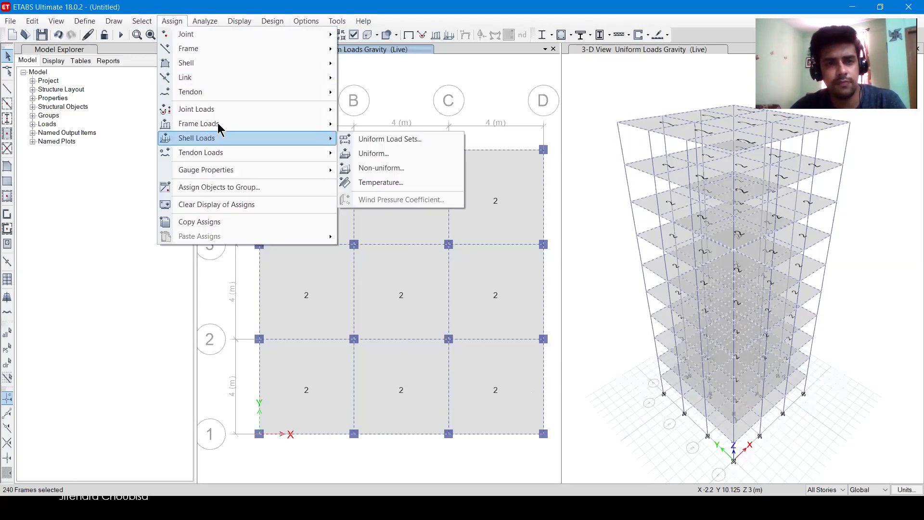
{"action": "mouse_move", "coordinate": [221, 123]}
{"action": "left_click", "coordinate": [373, 139]}
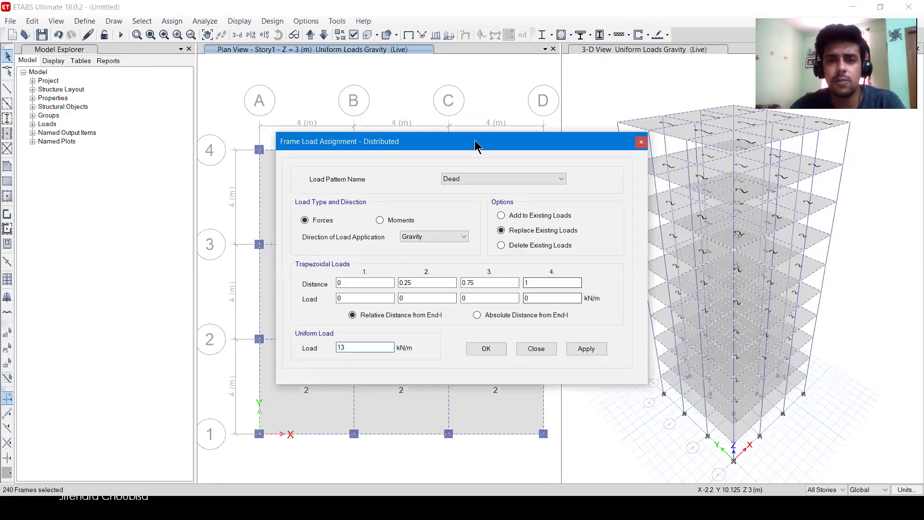
{"action": "left_click_drag", "start_coordinate": [474, 145], "coordinate": [326, 114]}
{"action": "left_click", "coordinate": [438, 316]}
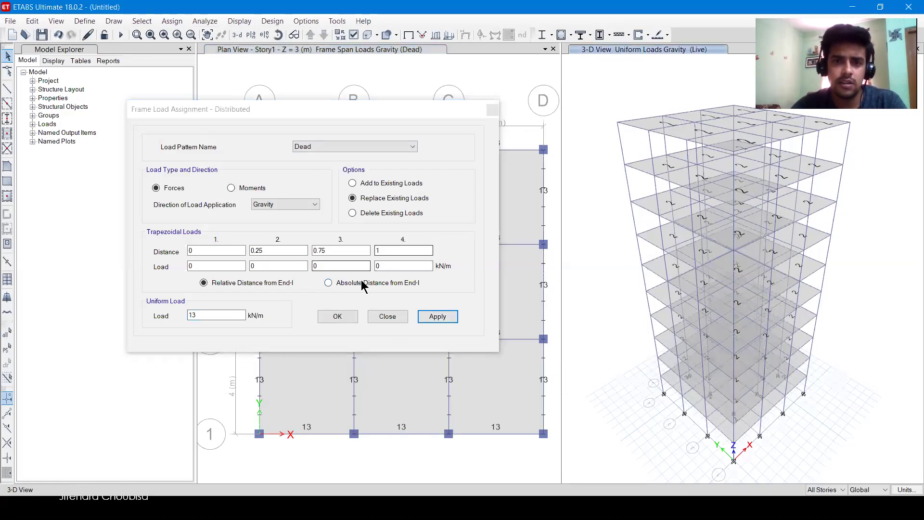
{"action": "left_click", "coordinate": [337, 316]}
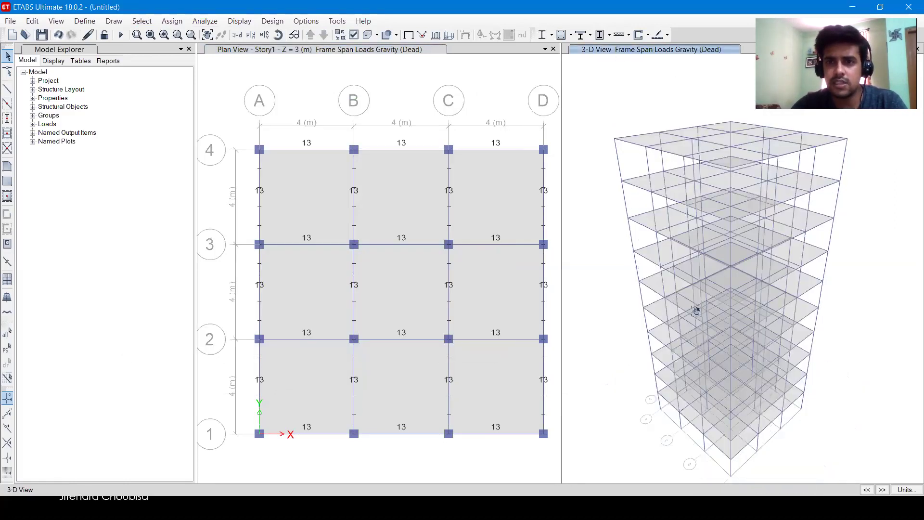
{"action": "middle_click_drag", "start_coordinate": [686, 328], "coordinate": [685, 308]}
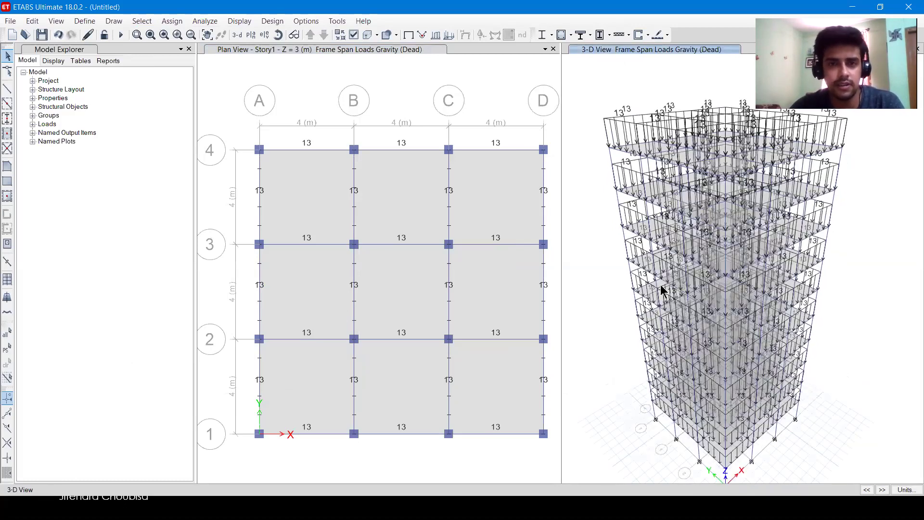
{"action": "left_click", "coordinate": [408, 35]}
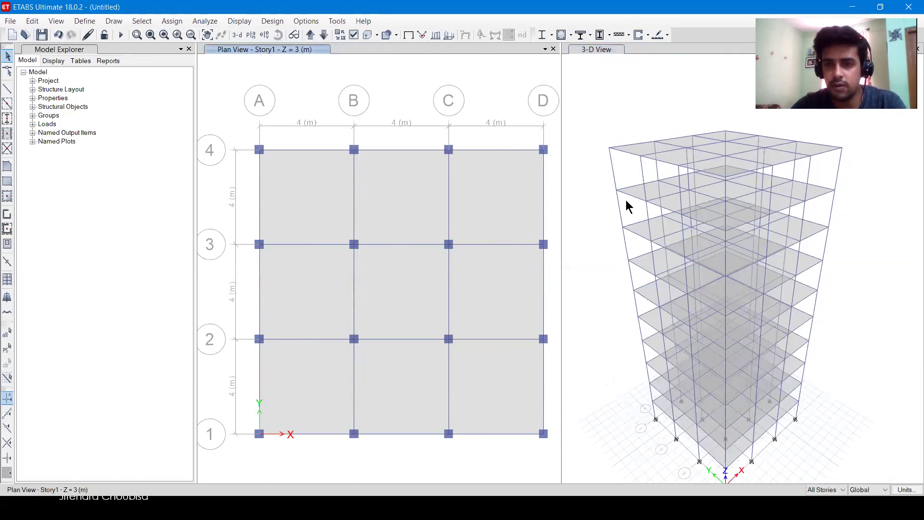
{"action": "left_click", "coordinate": [654, 186]}
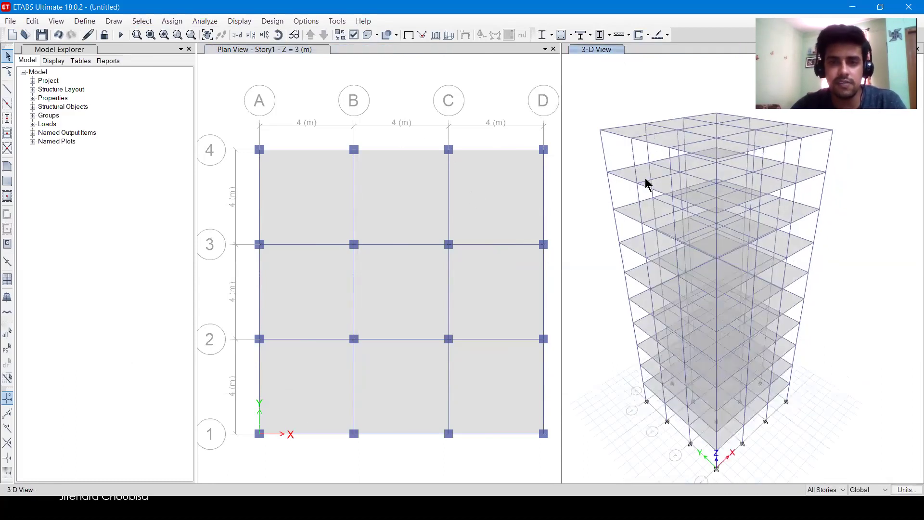
Start saving the model and create and open a new folder named LRB Practice on the Desktop.
{"action": "key", "text": "ctrl+s"}
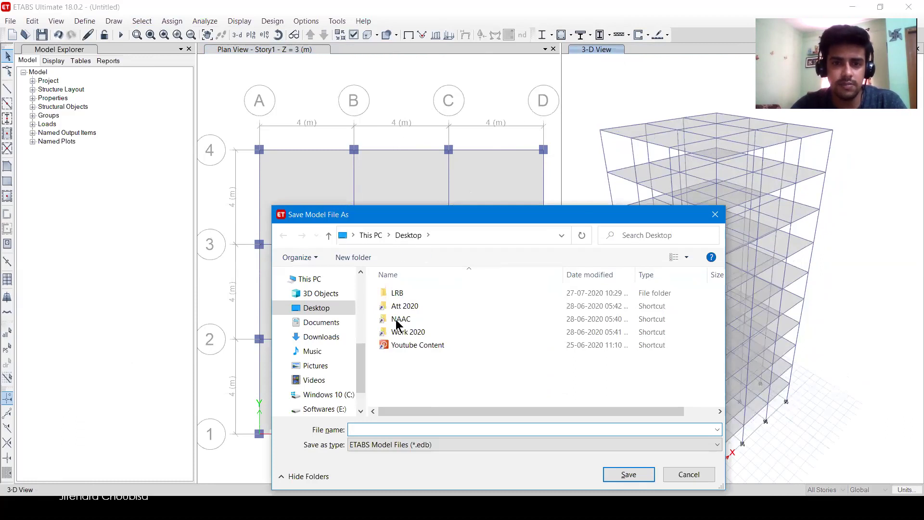
{"action": "left_click", "coordinate": [353, 257]}
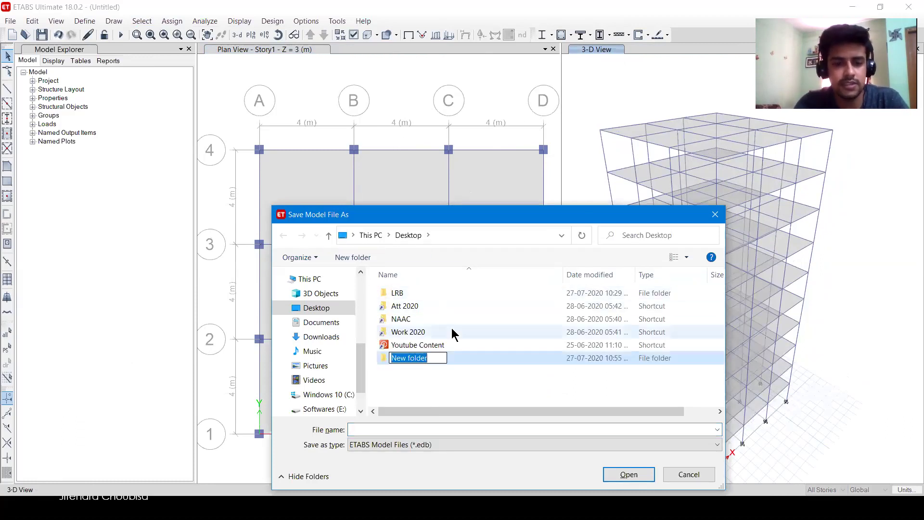
{"action": "type", "text": "LRB Practice"}
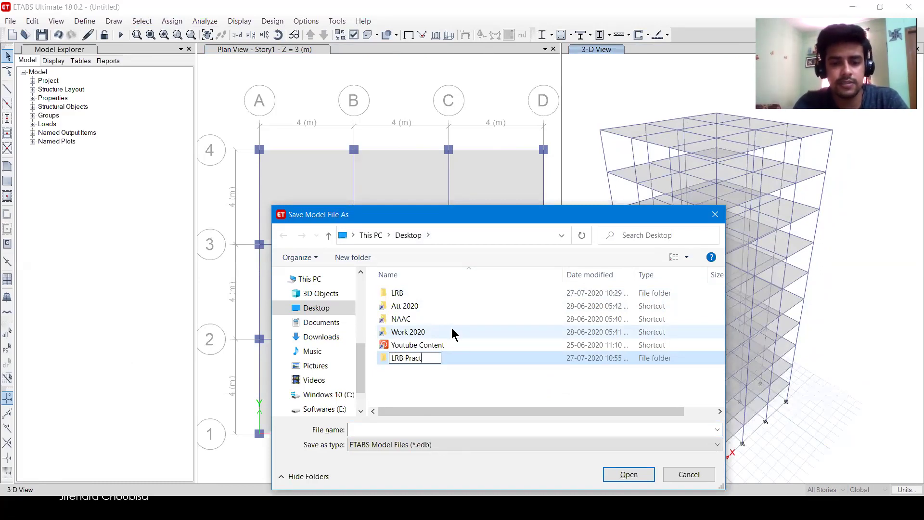
{"action": "key", "text": "Return"}
{"action": "key", "text": "Return"}
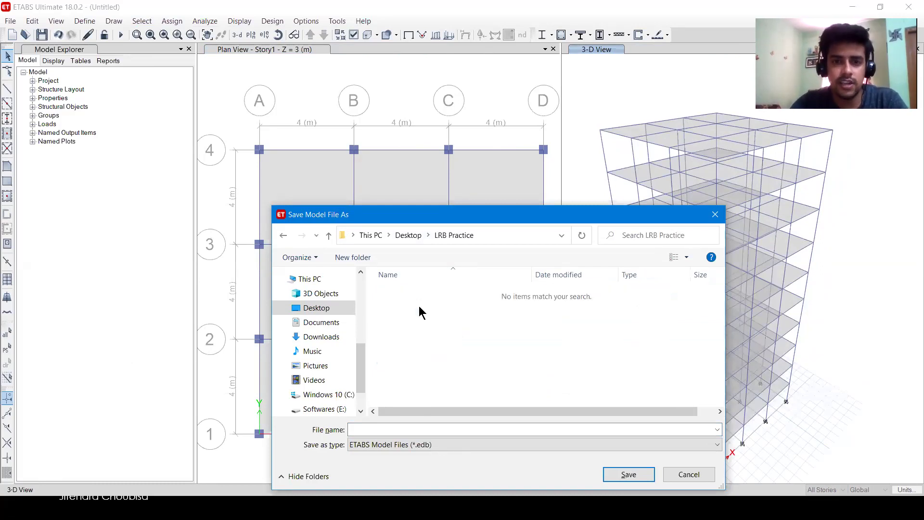
Create a subfolder named With fix base inside LRB Practice and save the model in it as Fix base.
{"action": "left_click", "coordinate": [352, 257]}
{"action": "type", "text": "Ir"}
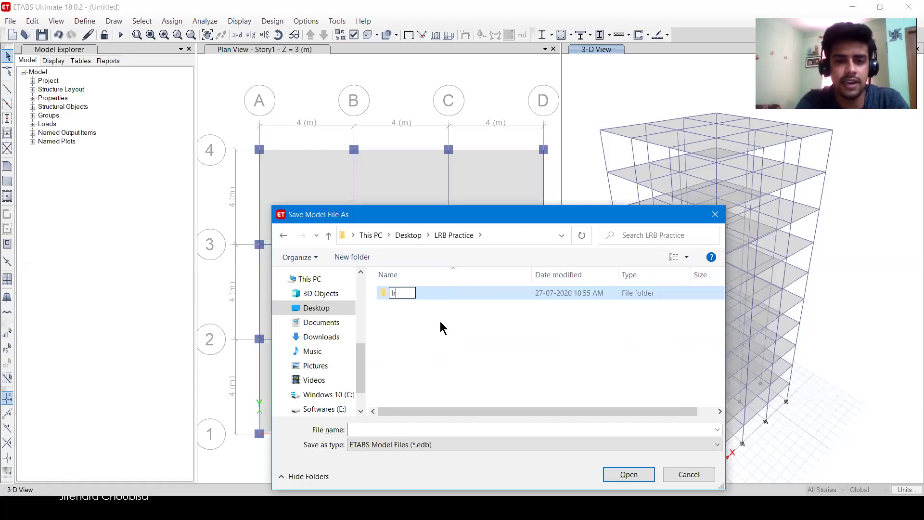
{"action": "key", "text": "BackSpace"}
{"action": "key", "text": "BackSpace"}
{"action": "key", "text": "BackSpace"}
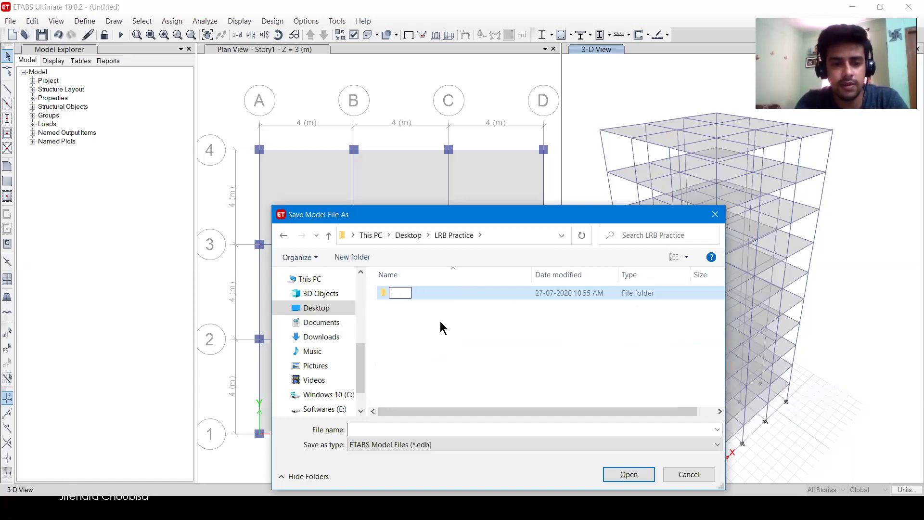
{"action": "type", "text": "With fix base"}
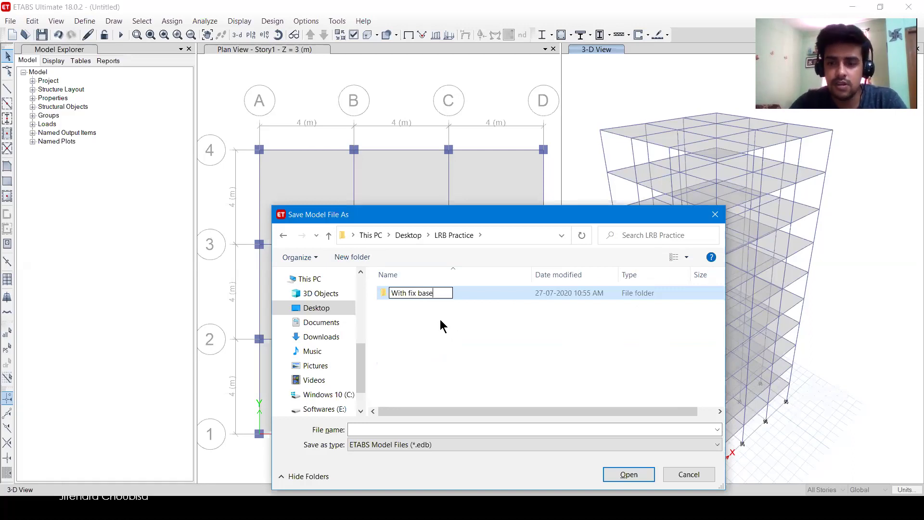
{"action": "key", "text": "Return"}
{"action": "key", "text": "Return"}
{"action": "left_click", "coordinate": [435, 426]}
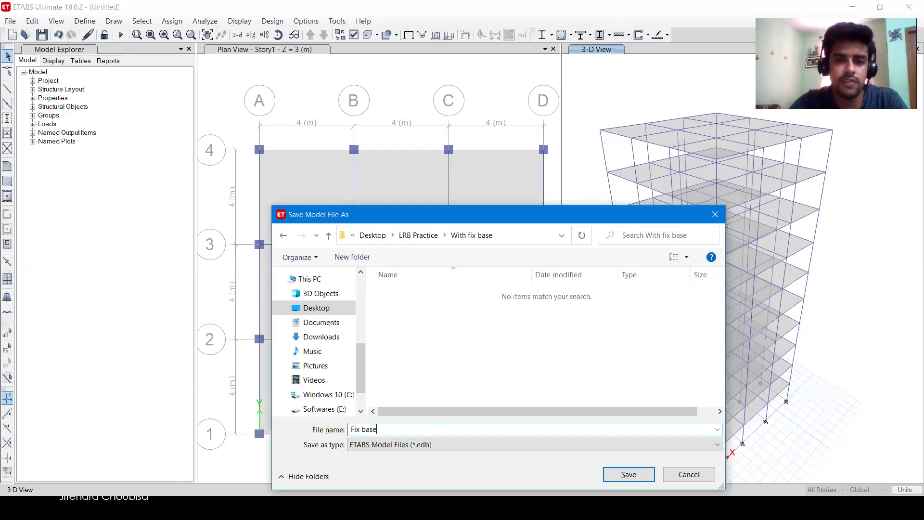
{"action": "left_click", "coordinate": [627, 475]}
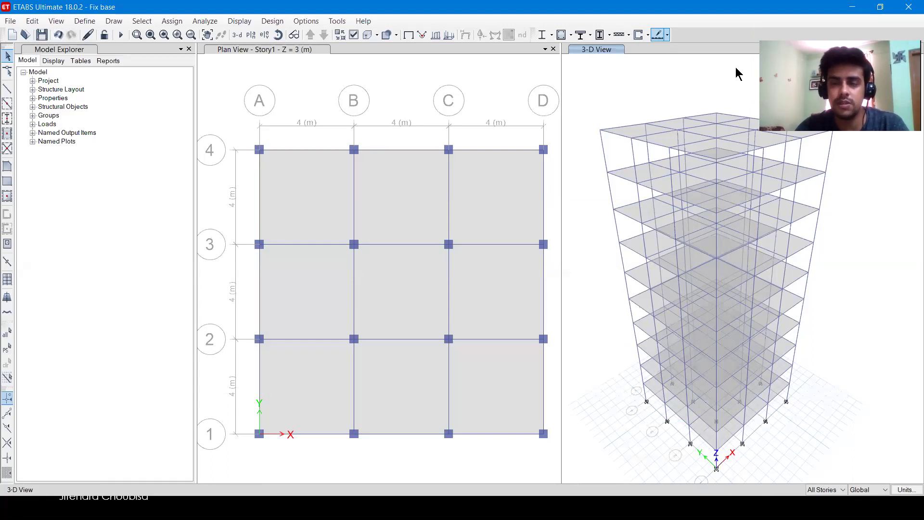
Switch to the presentation, end its slide show, and minimize the presentation and browser windows to reach the desktop.
{"action": "key", "text": "alt+Tab"}
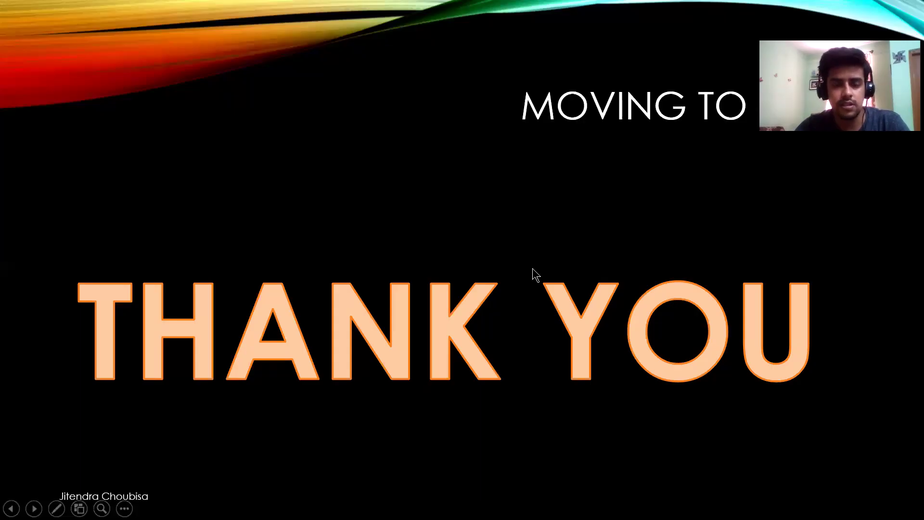
{"action": "key", "text": "Escape"}
{"action": "left_click", "coordinate": [883, 6]}
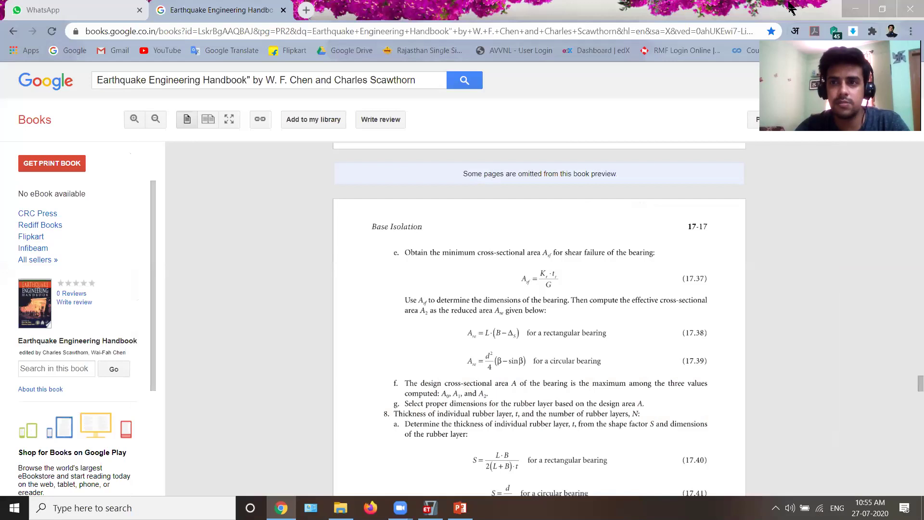
{"action": "left_click", "coordinate": [854, 8]}
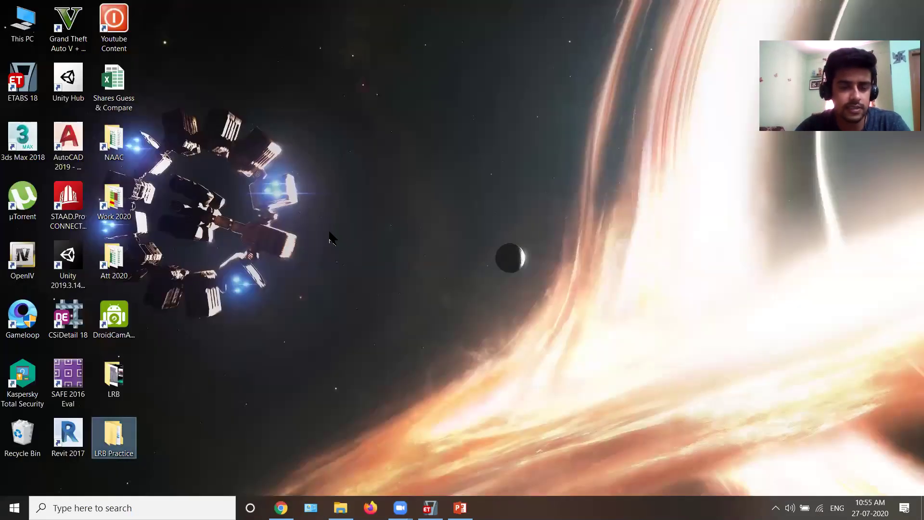
Open the With fix base folder inside LRB Practice on the desktop and copy the Fix base ETABS .edb file.
{"action": "double_click", "coordinate": [113, 435]}
{"action": "double_click", "coordinate": [177, 129]}
{"action": "left_click", "coordinate": [309, 146]}
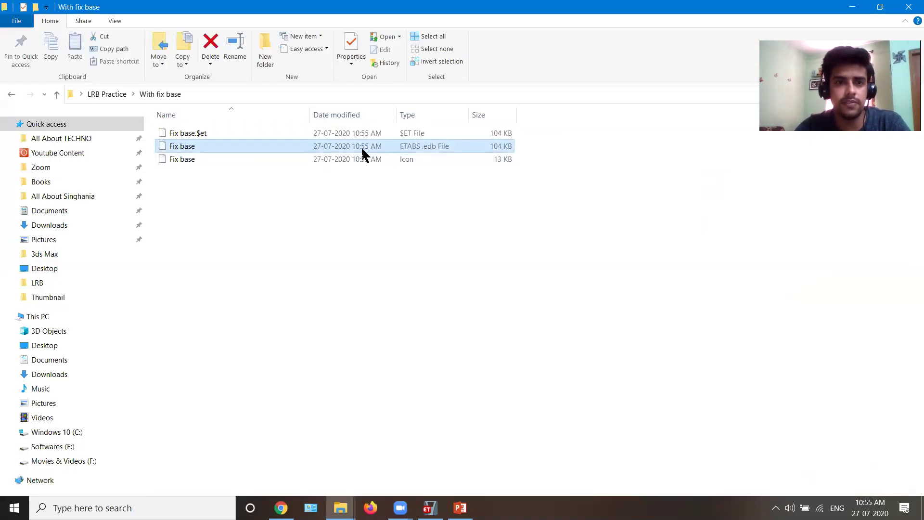
Create a second folder named With LRB inside LRB Practice and open it.
{"action": "left_click", "coordinate": [11, 94]}
{"action": "right_click", "coordinate": [299, 371]}
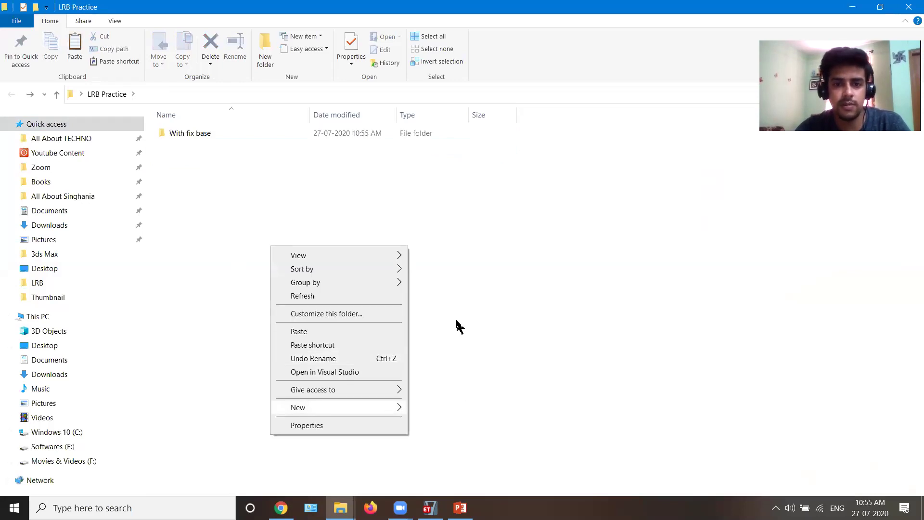
{"action": "left_click", "coordinate": [449, 254]}
{"action": "type", "text": "With LR"}
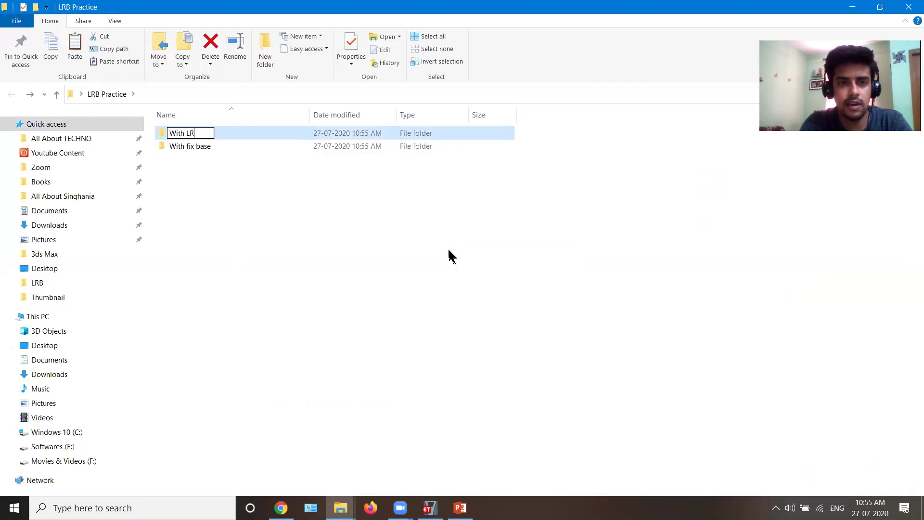
{"action": "key", "text": "Return"}
{"action": "key", "text": "Return"}
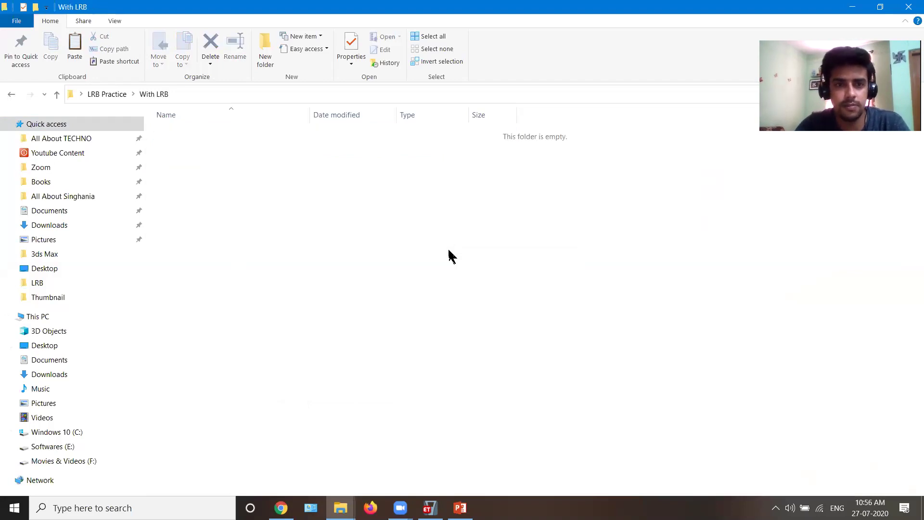
Paste the copied model file into the With LRB folder and rename it as LRB.
{"action": "key", "text": "ctrl+v"}
{"action": "key", "text": "F2"}
{"action": "type", "text": "LRB"}
{"action": "key", "text": "Return"}
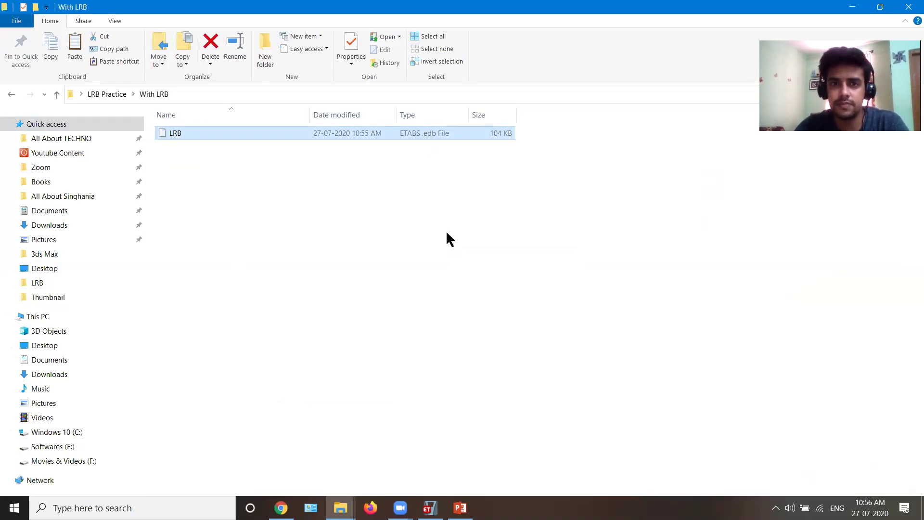
Switch to the Fix base model in ETABS and open its load pattern definitions.
{"action": "key", "text": "super+d"}
{"action": "left_click", "coordinate": [430, 508]}
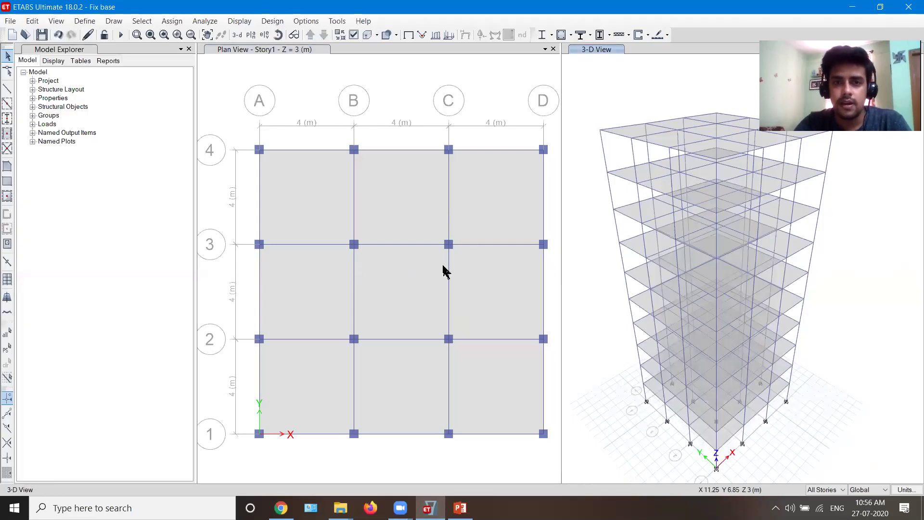
{"action": "left_click", "coordinate": [82, 21]}
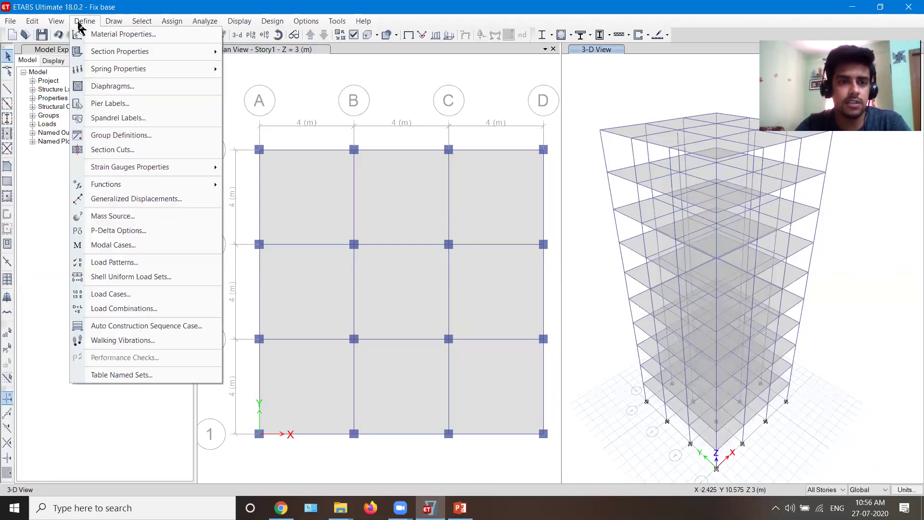
{"action": "left_click", "coordinate": [153, 275]}
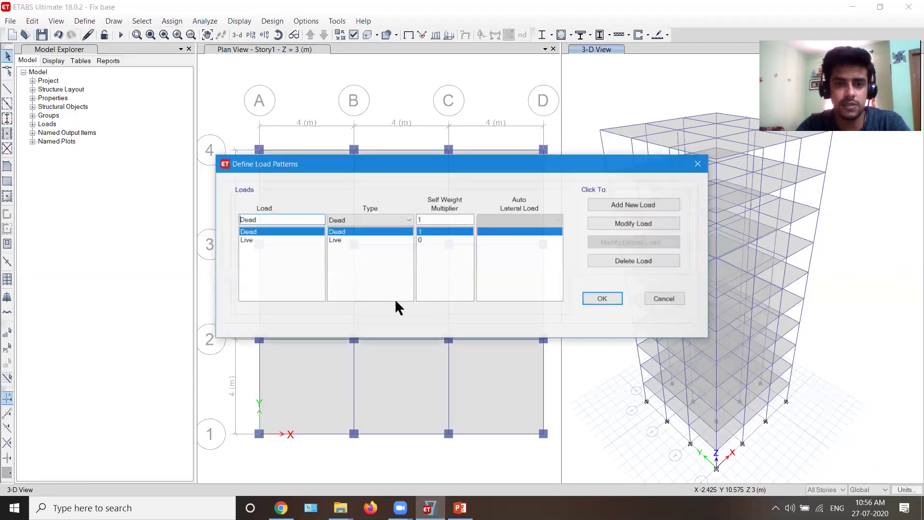
Add a load pattern named SEISMIC of type Seismic with the IS1893 2002 auto lateral load.
{"action": "left_click_drag", "start_coordinate": [274, 221], "coordinate": [204, 221]}
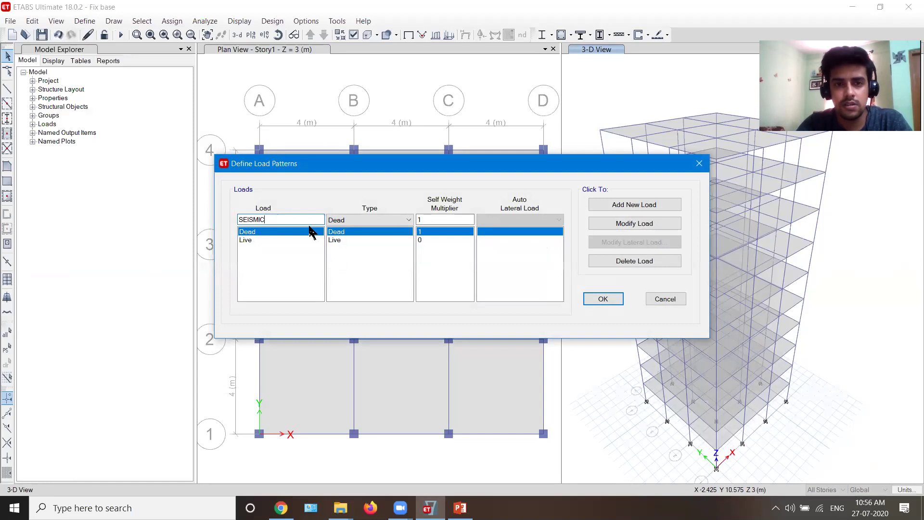
{"action": "left_click", "coordinate": [371, 222]}
{"action": "left_click", "coordinate": [355, 280]}
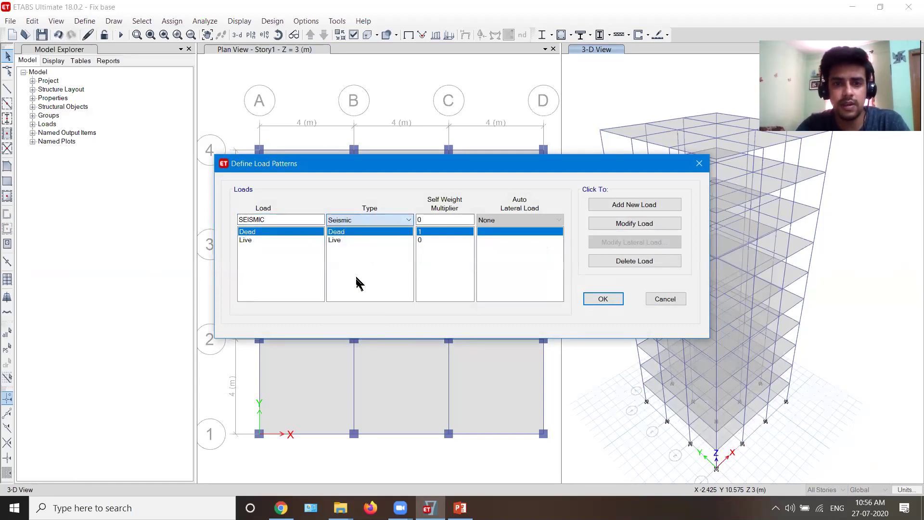
{"action": "left_click", "coordinate": [526, 222]}
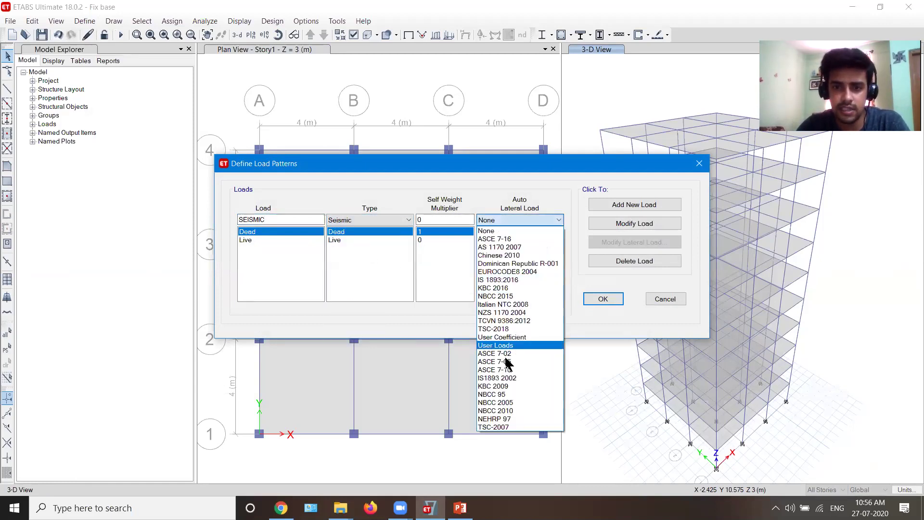
{"action": "left_click", "coordinate": [500, 378]}
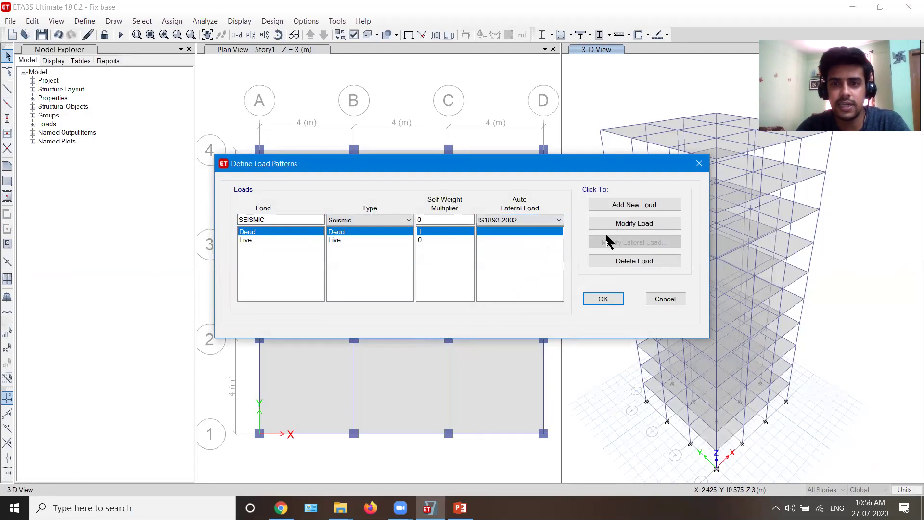
{"action": "left_click", "coordinate": [631, 206]}
{"action": "key", "text": "Return"}
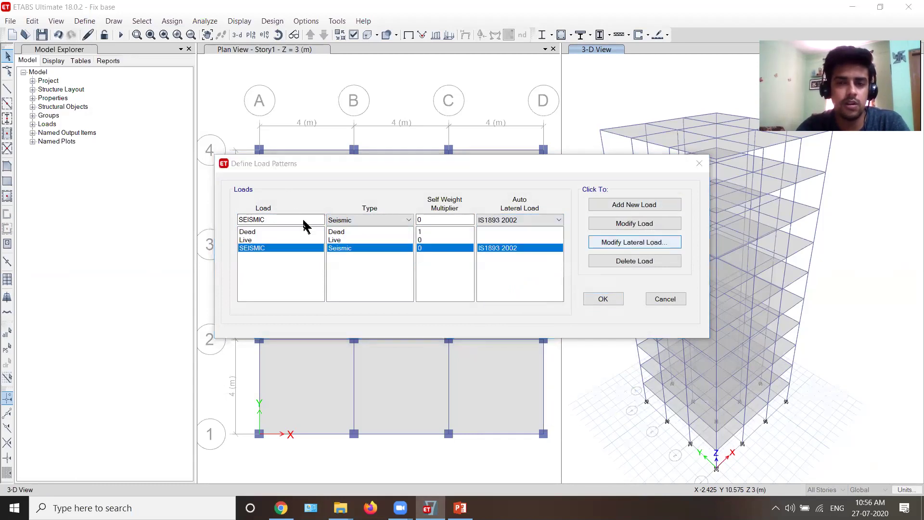
Set the SEISMIC pattern to X direction only, zone factor 0.36 and site type III, and delete the pattern.
{"action": "left_click", "coordinate": [317, 191]}
{"action": "left_click", "coordinate": [320, 200]}
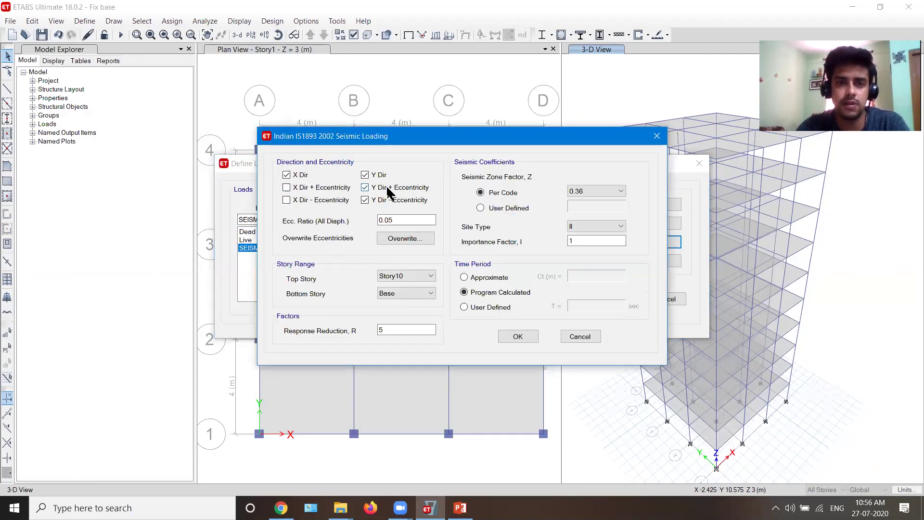
{"action": "left_click", "coordinate": [390, 202]}
{"action": "left_click", "coordinate": [382, 176]}
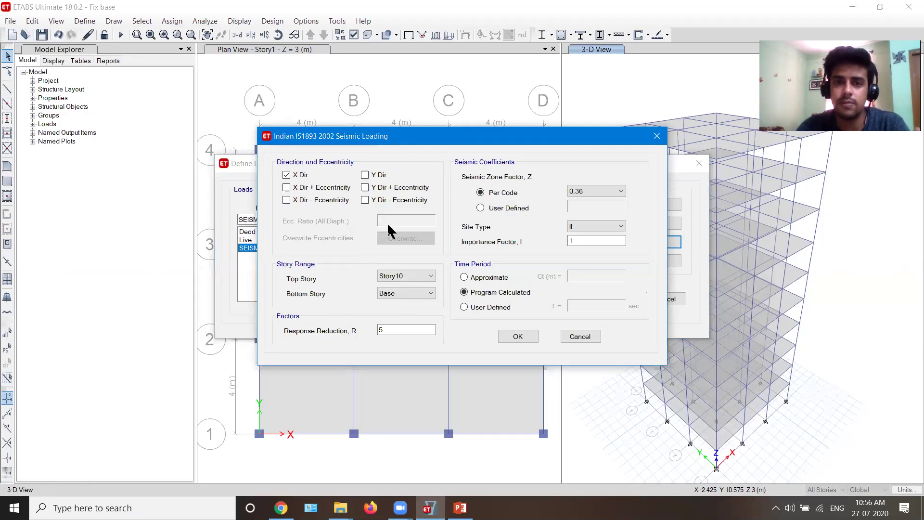
{"action": "left_click", "coordinate": [599, 191]}
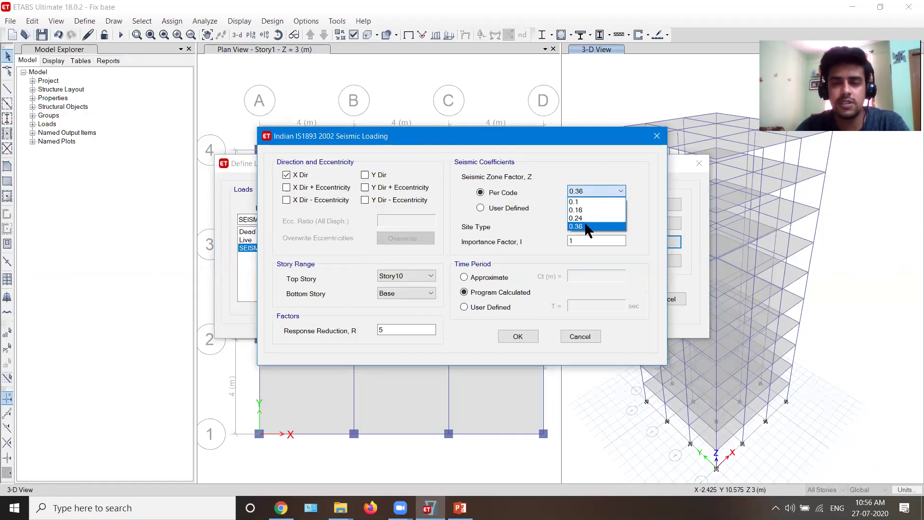
{"action": "left_click", "coordinate": [586, 227]}
{"action": "left_click", "coordinate": [598, 227]}
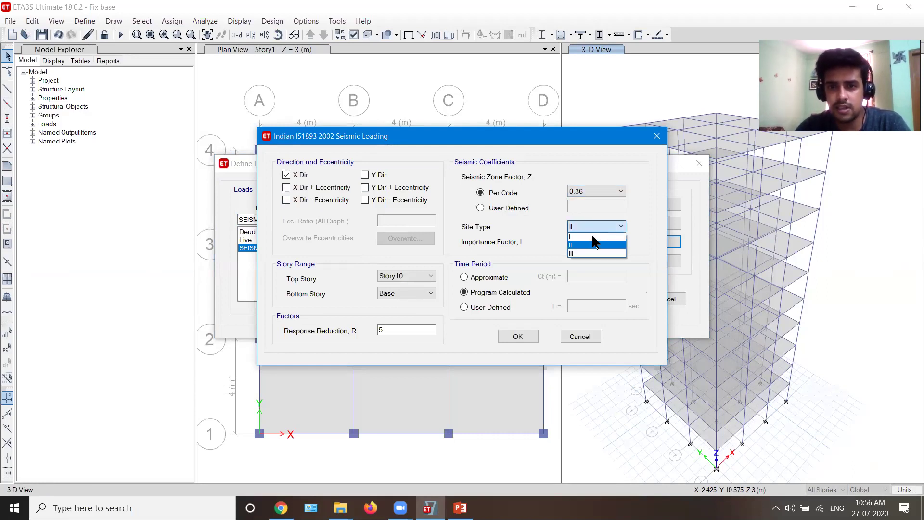
{"action": "left_click", "coordinate": [594, 253]}
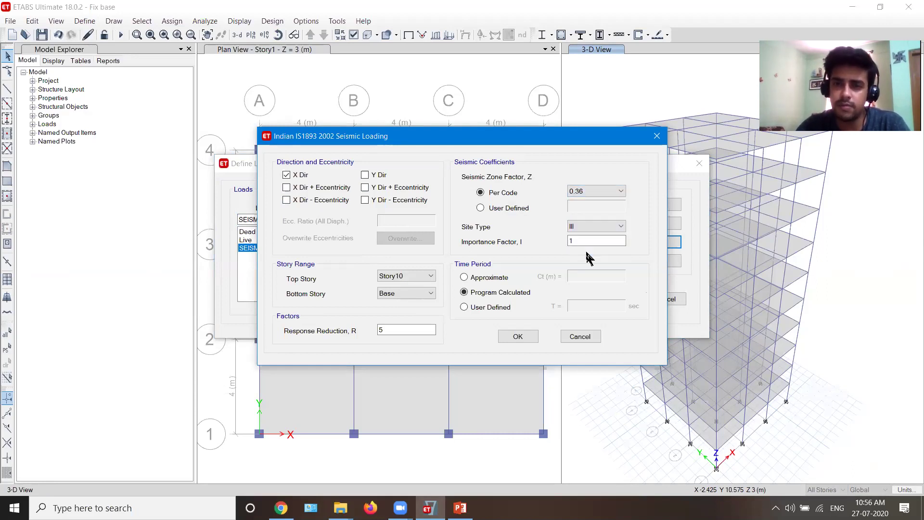
{"action": "left_click", "coordinate": [516, 336]}
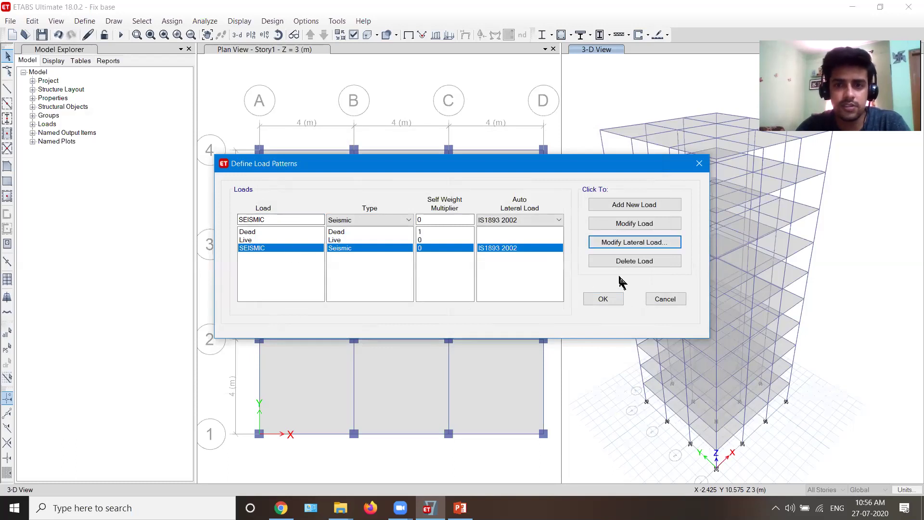
{"action": "left_click", "coordinate": [626, 261]}
Add a load pattern named EQ X+ of type Seismic with the IS 1893:2016 auto lateral load.
{"action": "left_click", "coordinate": [298, 220]}
{"action": "type", "text": "EQ X+"}
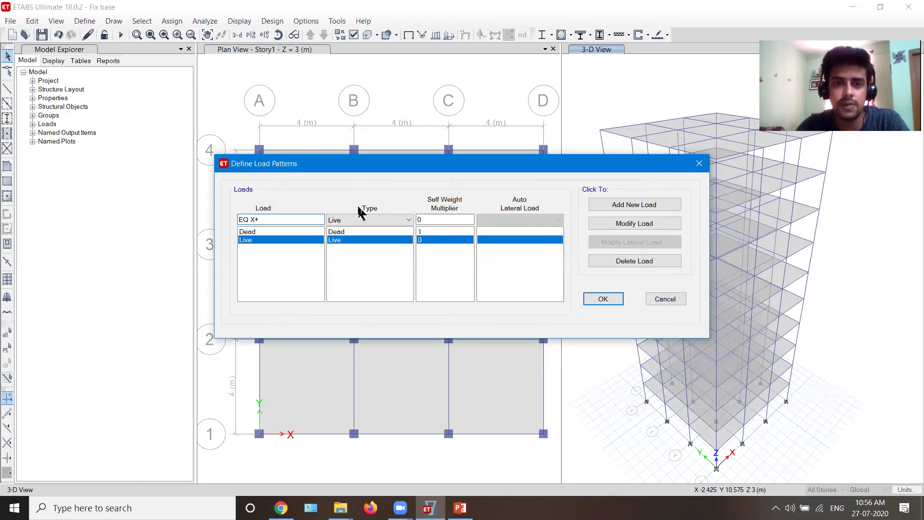
{"action": "left_click", "coordinate": [362, 220]}
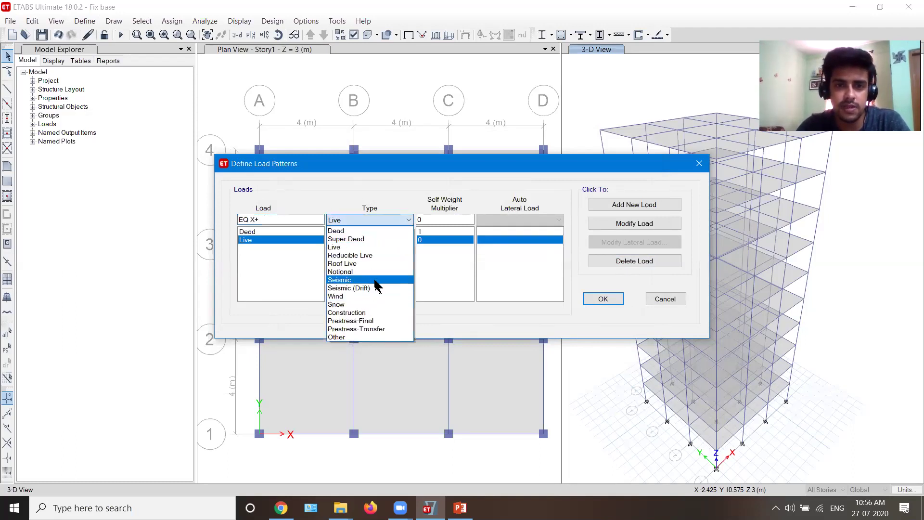
{"action": "left_click", "coordinate": [370, 280]}
{"action": "left_click", "coordinate": [518, 220]}
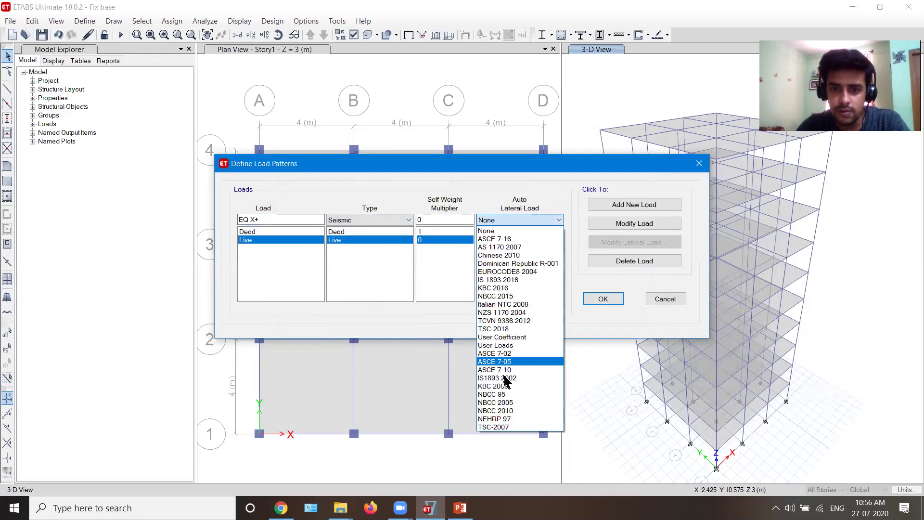
{"action": "left_click", "coordinate": [510, 279]}
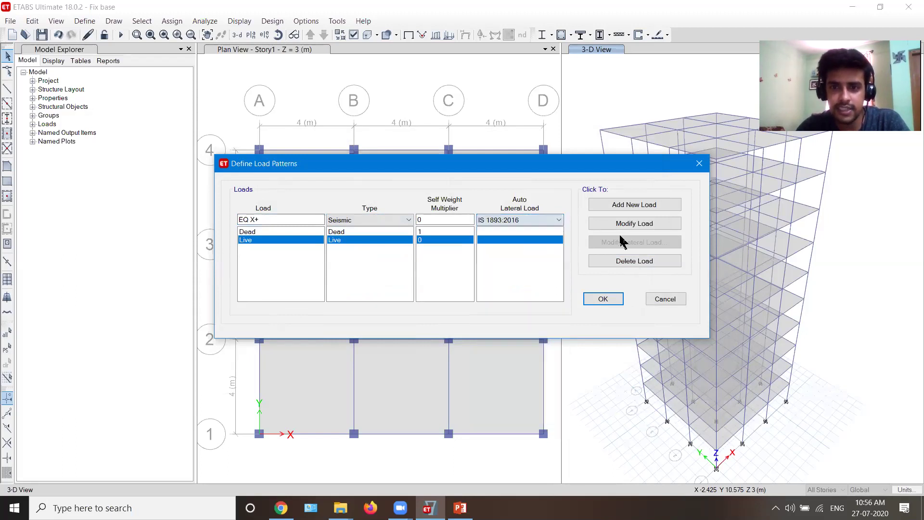
{"action": "left_click", "coordinate": [634, 204]}
Add a second Seismic load pattern named EQ Y+ with the same IS 1893:2016 auto lateral load.
{"action": "left_click", "coordinate": [255, 219]}
{"action": "key", "text": "BackSpace"}
{"action": "type", "text": "Y"}
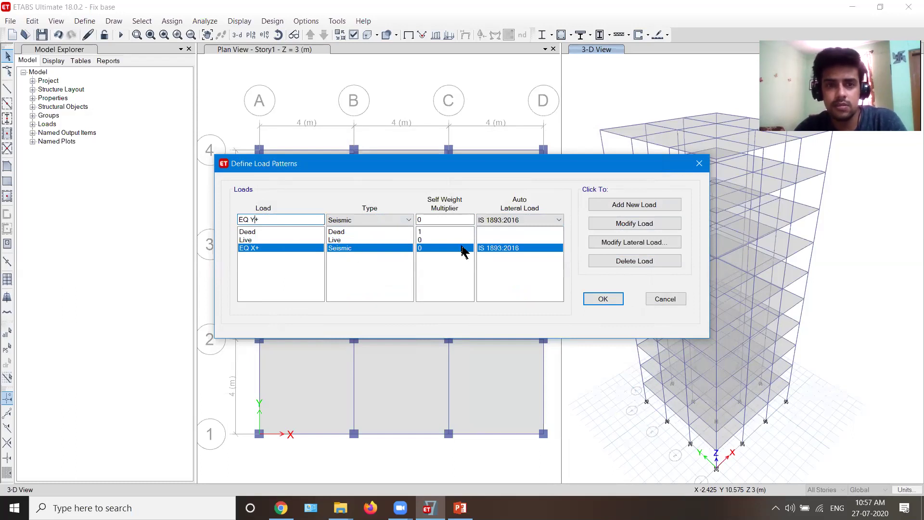
{"action": "left_click", "coordinate": [625, 204]}
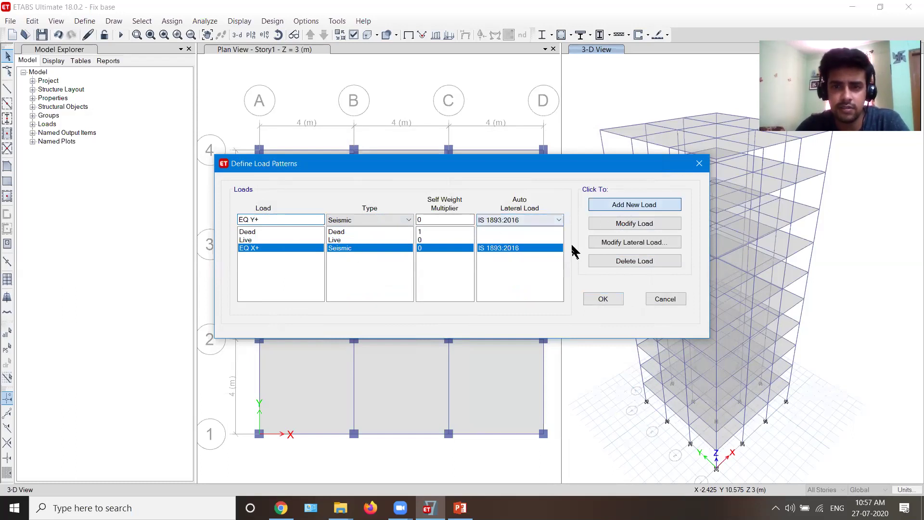
Modify the lateral load of EQ X+ to site type III and X direction only, without any eccentricity cases.
{"action": "left_click", "coordinate": [558, 249]}
{"action": "left_click", "coordinate": [625, 242]}
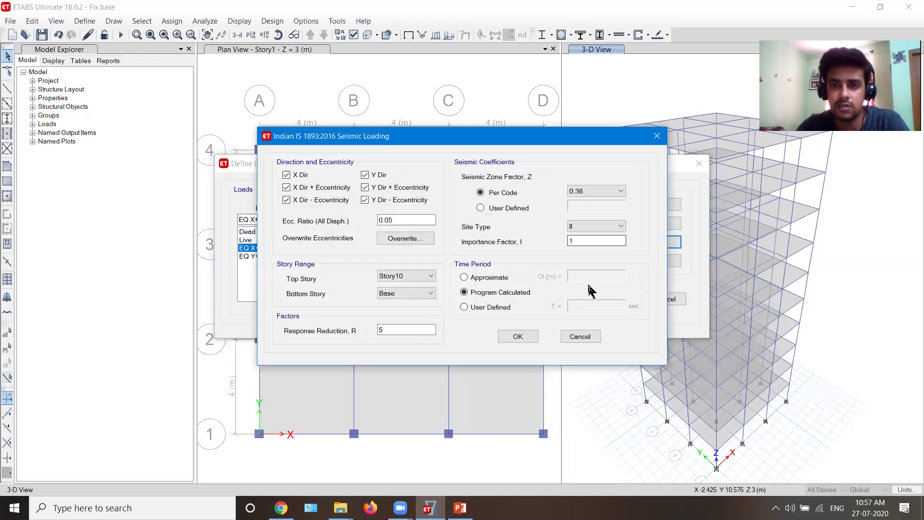
{"action": "left_click", "coordinate": [587, 226]}
{"action": "left_click", "coordinate": [580, 250]}
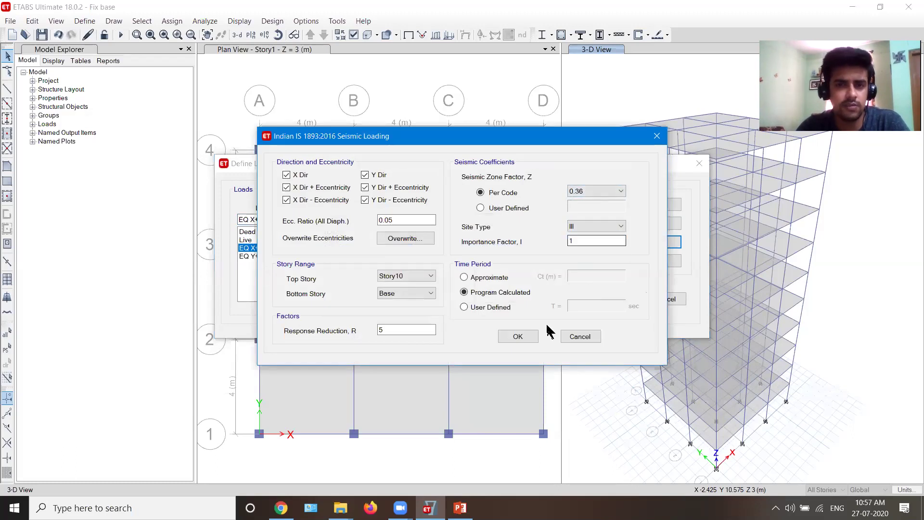
{"action": "left_click", "coordinate": [385, 199]}
{"action": "left_click", "coordinate": [382, 187]}
{"action": "left_click", "coordinate": [381, 179]}
{"action": "left_click", "coordinate": [337, 189]}
{"action": "left_click", "coordinate": [336, 202]}
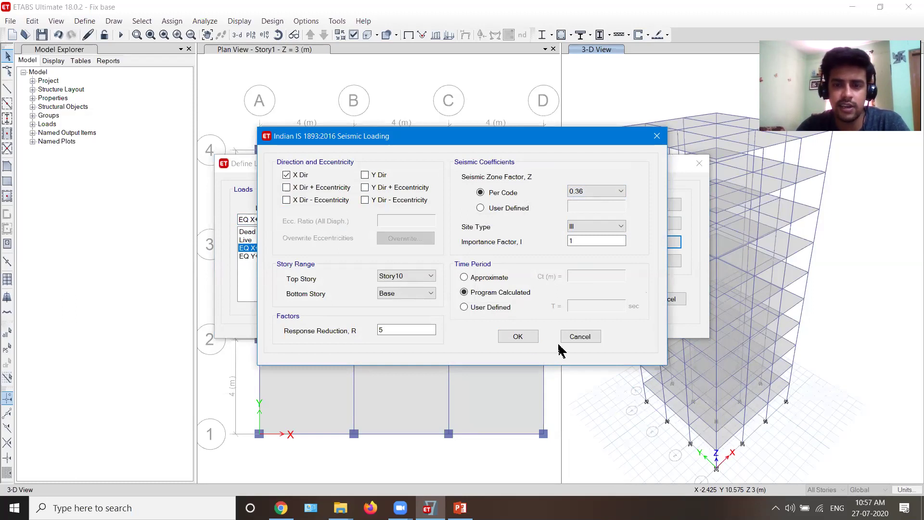
{"action": "left_click", "coordinate": [518, 336]}
Modify the lateral load of EQ Y+ to exclude all eccentricity cases and use site type III, and accept the load patterns.
{"action": "left_click", "coordinate": [356, 256]}
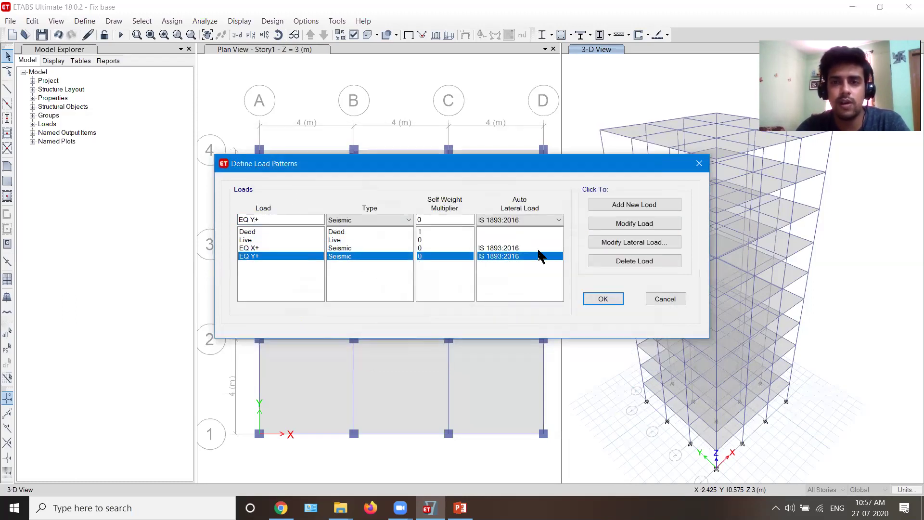
{"action": "left_click", "coordinate": [606, 244]}
{"action": "left_click", "coordinate": [308, 188]}
{"action": "left_click", "coordinate": [317, 200]}
{"action": "left_click", "coordinate": [365, 187]}
{"action": "left_click", "coordinate": [366, 200]}
{"action": "left_click", "coordinate": [587, 226]}
{"action": "left_click", "coordinate": [583, 250]}
{"action": "left_click", "coordinate": [518, 337]}
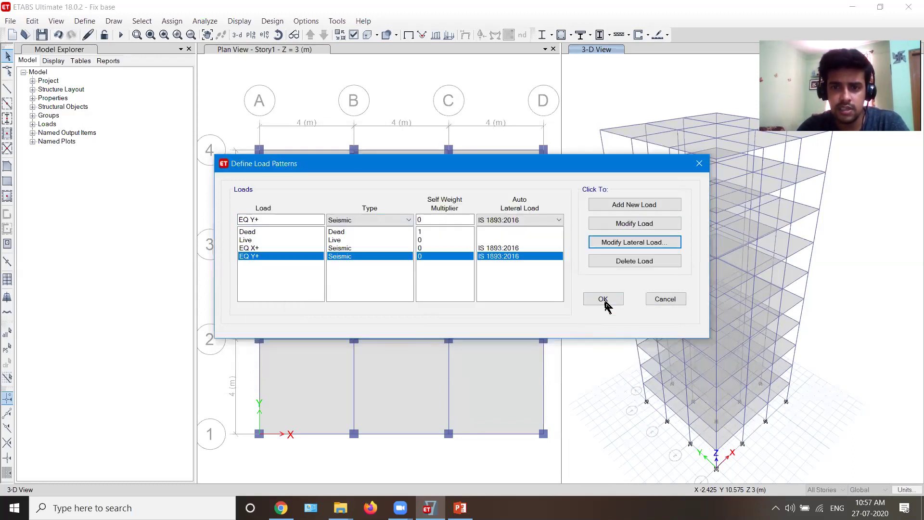
{"action": "left_click", "coordinate": [601, 301]}
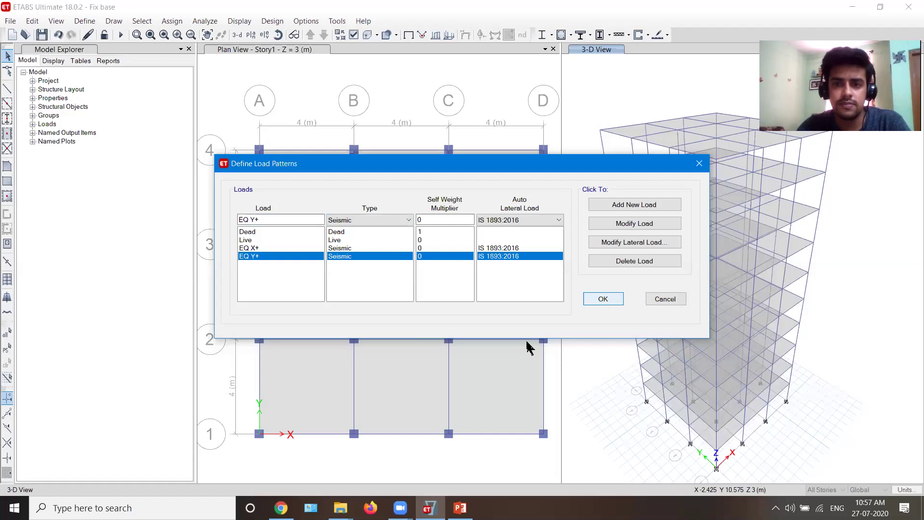
Add the default load combinations for Concrete Frame Design and accept the combination list.
{"action": "left_click", "coordinate": [85, 21]}
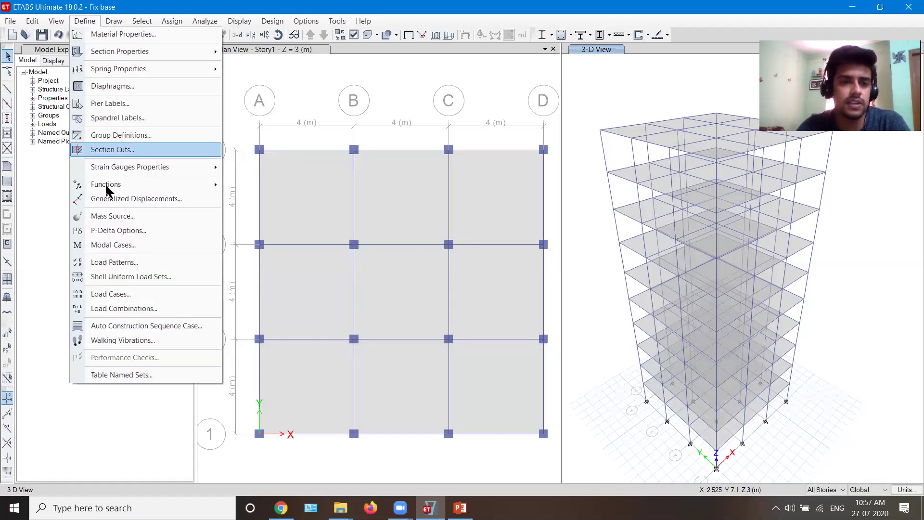
{"action": "left_click", "coordinate": [116, 310]}
{"action": "left_click", "coordinate": [510, 279]}
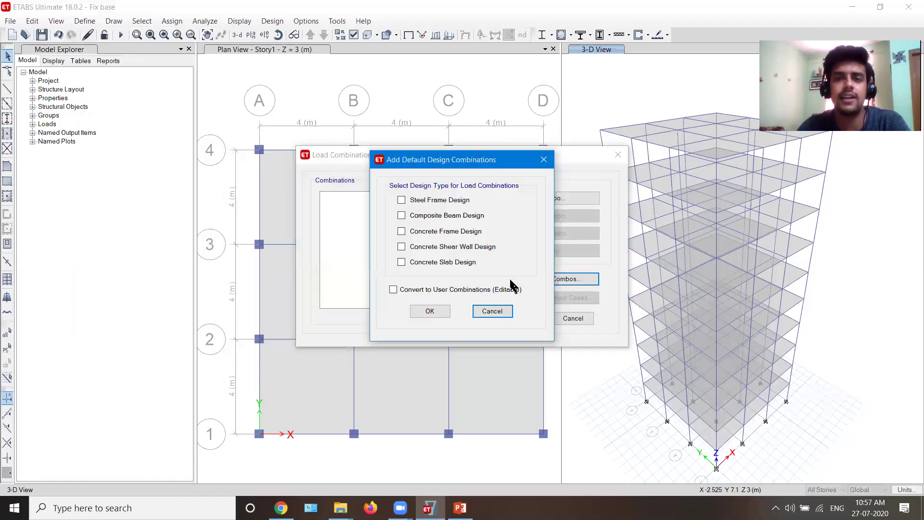
{"action": "left_click", "coordinate": [445, 234]}
{"action": "left_click", "coordinate": [430, 311]}
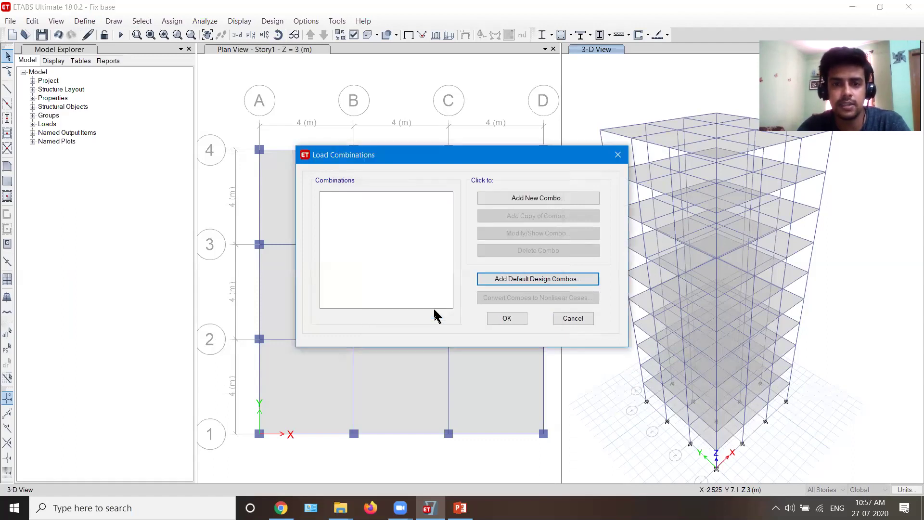
{"action": "left_click", "coordinate": [509, 320]}
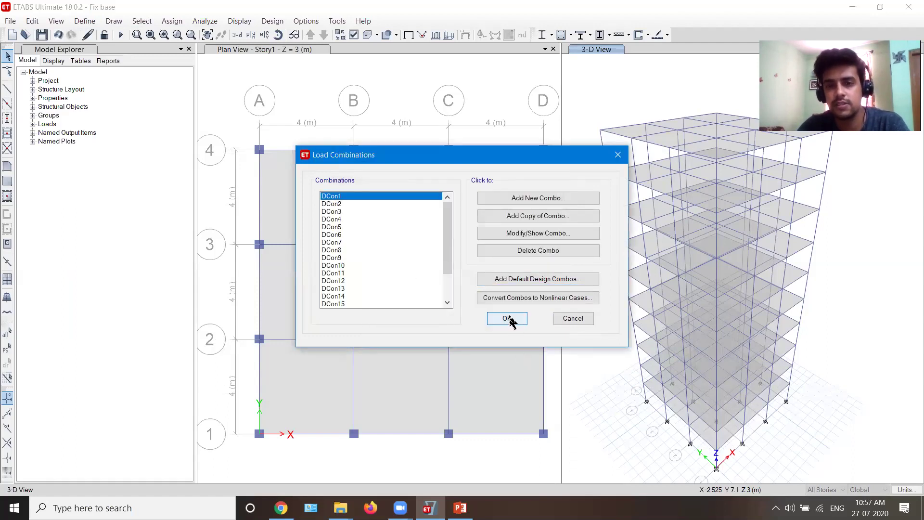
Check the 10-story fixed-base model for errors and run the analysis.
{"action": "left_click", "coordinate": [233, 51]}
{"action": "left_click", "coordinate": [205, 22]}
{"action": "left_click", "coordinate": [233, 35]}
{"action": "left_click", "coordinate": [432, 408]}
{"action": "left_click", "coordinate": [425, 433]}
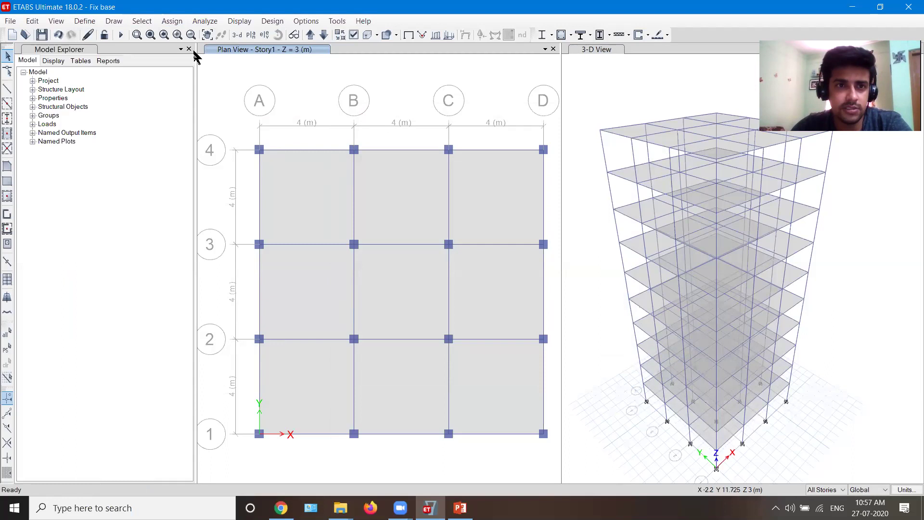
{"action": "left_click", "coordinate": [211, 22]}
{"action": "left_click", "coordinate": [236, 161]}
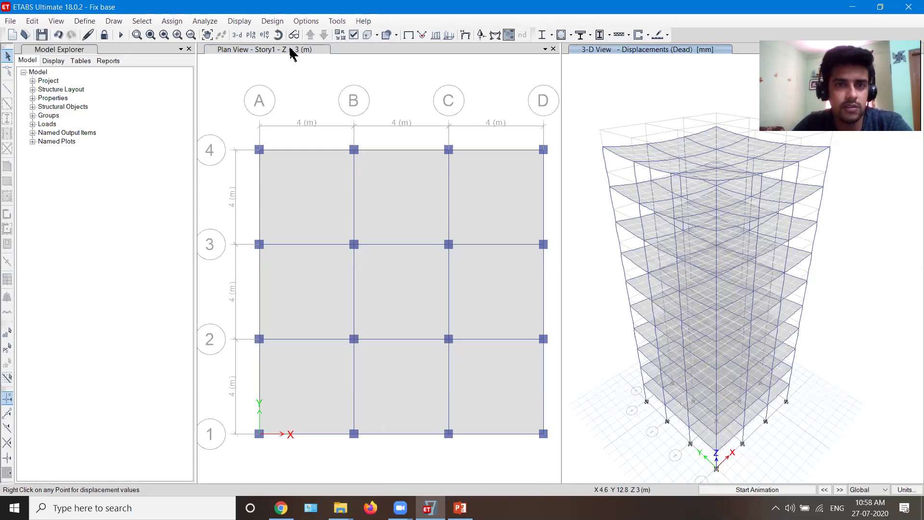
Show the maximum story displacement plot for load case EQ X+ in a widened story response view.
{"action": "left_click", "coordinate": [249, 23]}
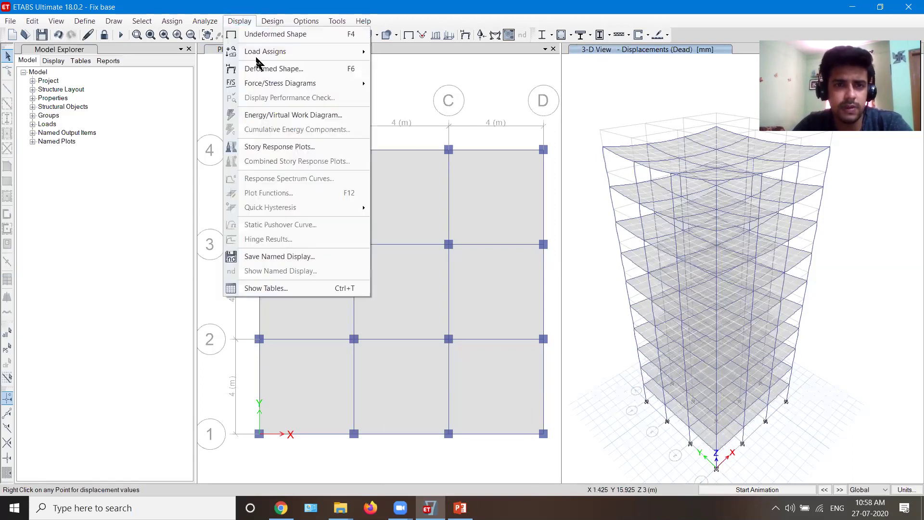
{"action": "left_click", "coordinate": [269, 147]}
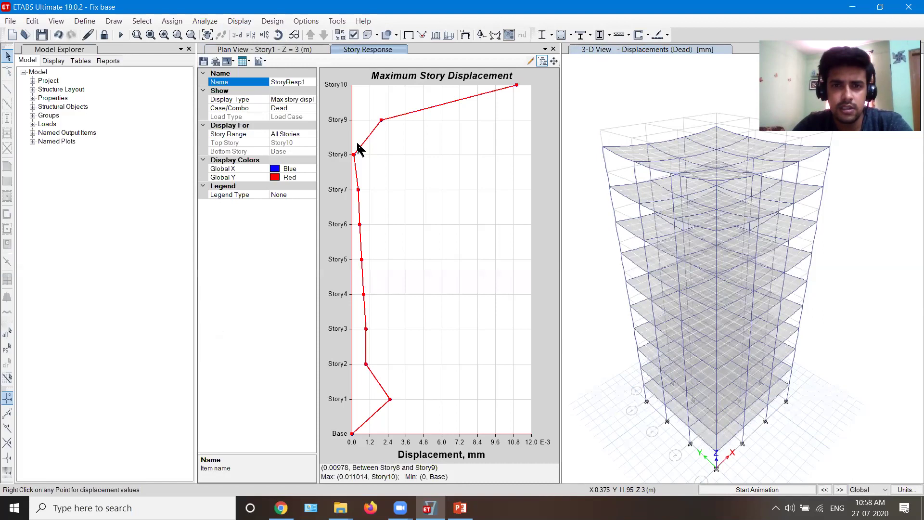
{"action": "left_click_drag", "start_coordinate": [561, 182], "coordinate": [721, 211]}
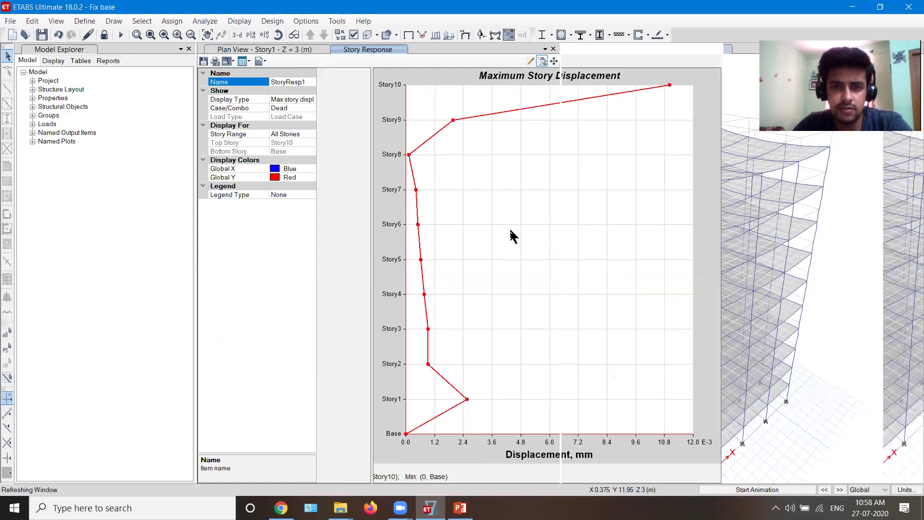
{"action": "left_click", "coordinate": [365, 113]}
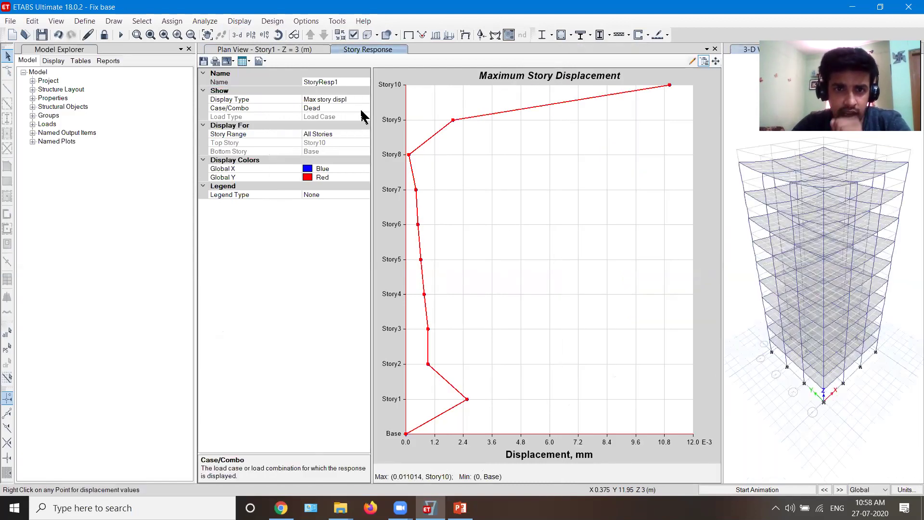
{"action": "left_click", "coordinate": [365, 109]}
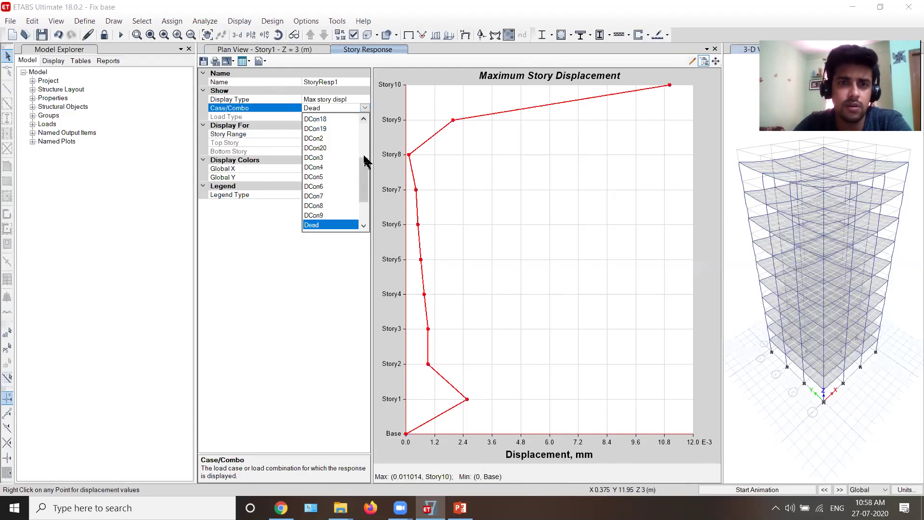
{"action": "scroll", "coordinate": [321, 226], "scroll_direction": "down", "scroll_amount": 2}
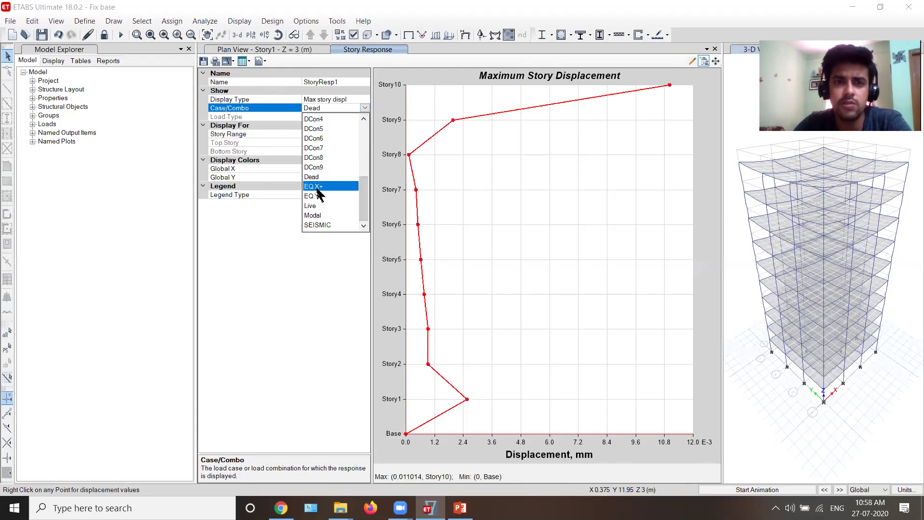
{"action": "left_click", "coordinate": [346, 186]}
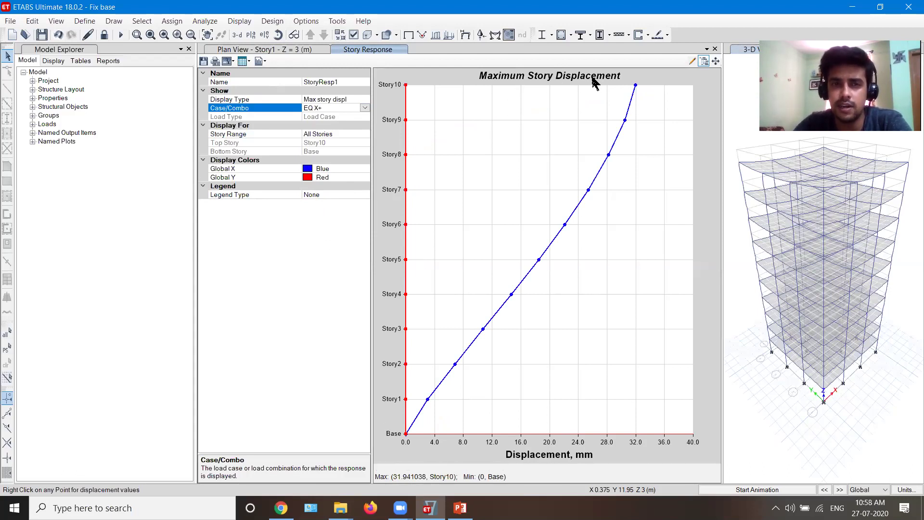
Capture the story displacement plot as a bitmap named SDISP_Fix Base in the LRB Practice folder.
{"action": "right_click", "coordinate": [516, 167]}
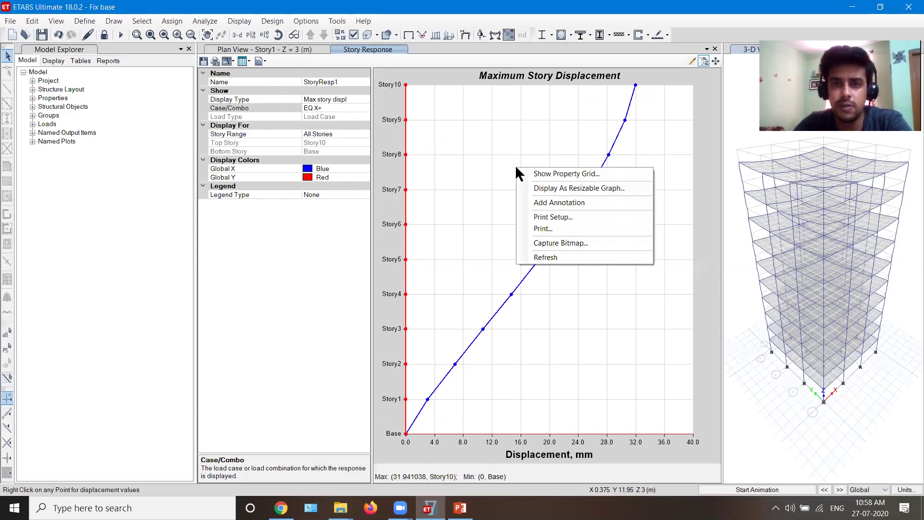
{"action": "left_click", "coordinate": [544, 244]}
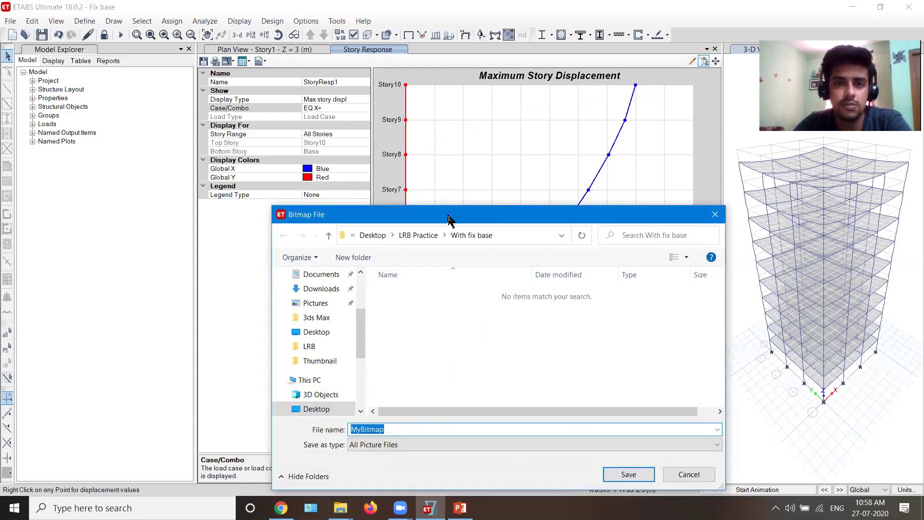
{"action": "left_click_drag", "start_coordinate": [447, 219], "coordinate": [390, 154]}
{"action": "left_click", "coordinate": [360, 170]}
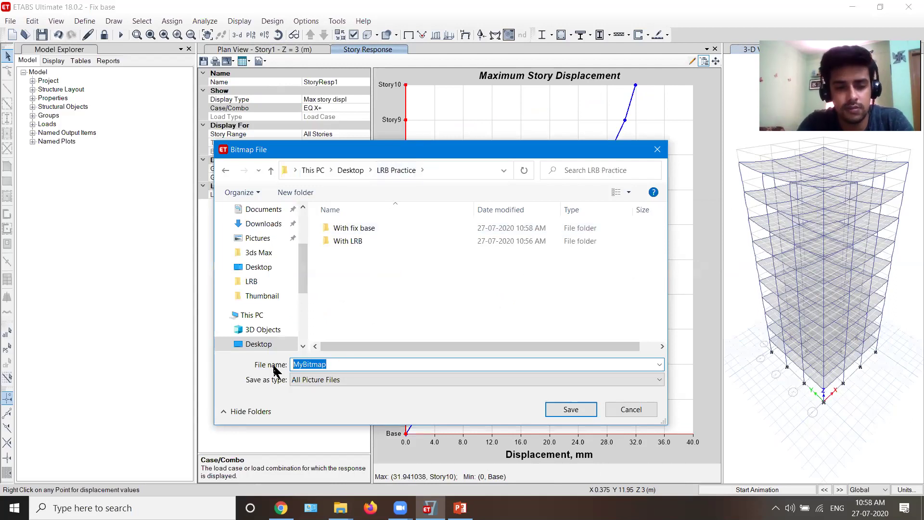
{"action": "type", "text": "SDISP_Fix Base"}
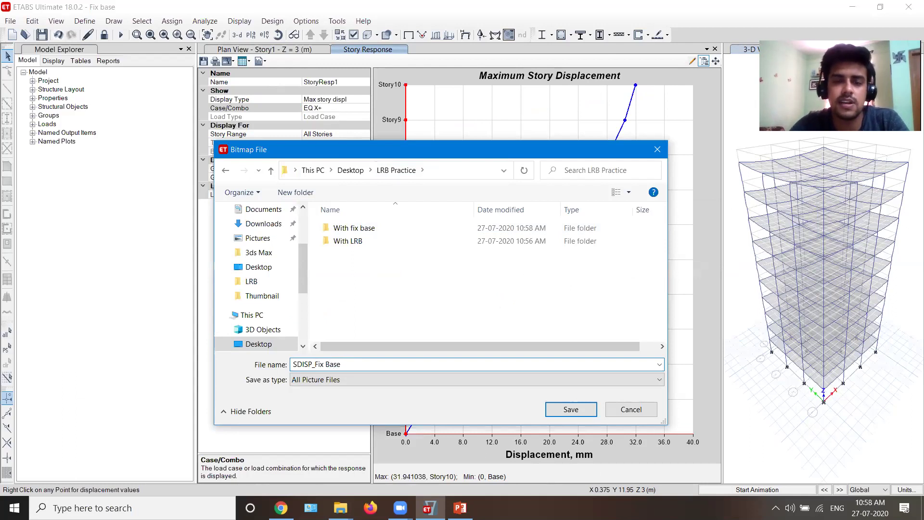
{"action": "left_click", "coordinate": [564, 409]}
Change the display type of the story response plot to Max story drifts.
{"action": "left_click", "coordinate": [359, 99]}
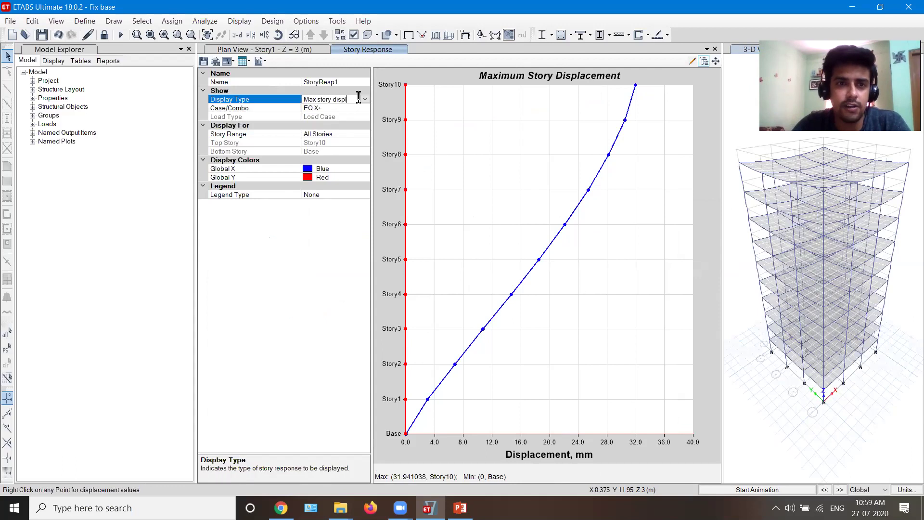
{"action": "left_click", "coordinate": [365, 99]}
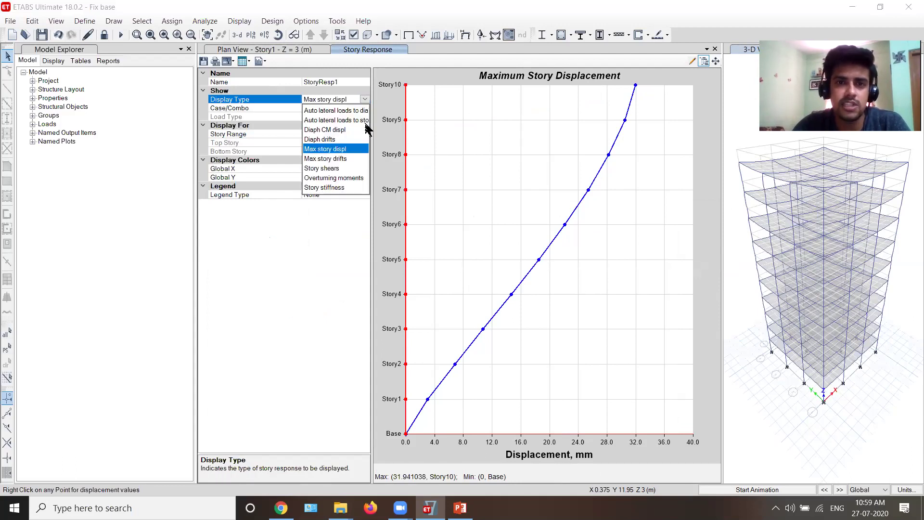
{"action": "left_click", "coordinate": [330, 159]}
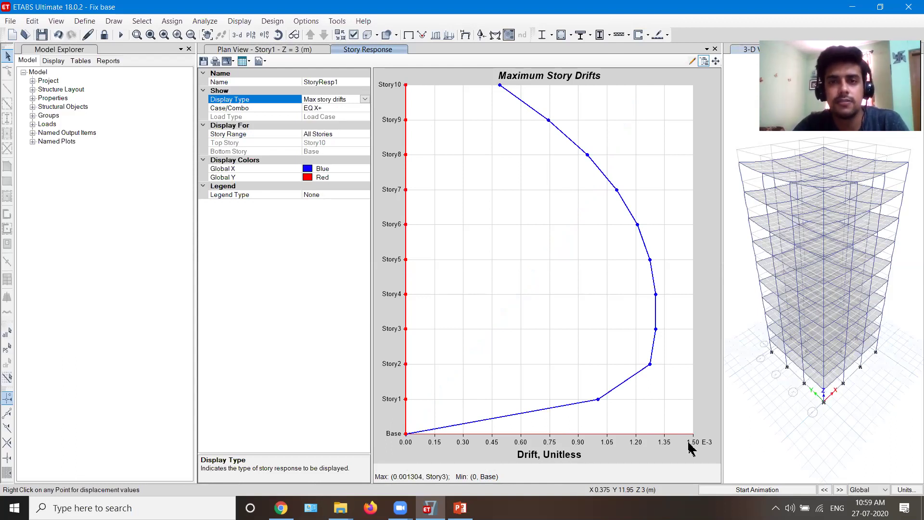
{"action": "double_click", "coordinate": [470, 181]}
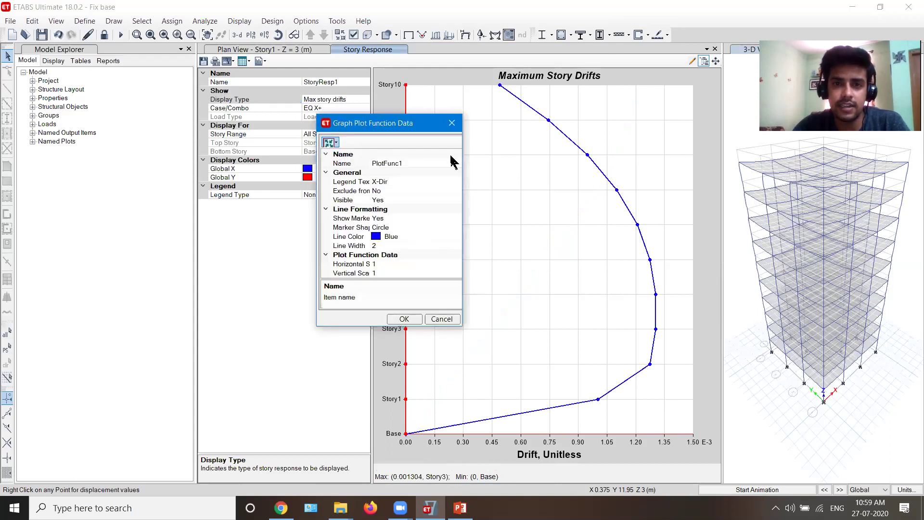
{"action": "key", "text": "Escape"}
Capture the story drift plot as a bitmap named SDRIFT_Fix Base in the LRB Practice folder.
{"action": "right_click", "coordinate": [502, 138]}
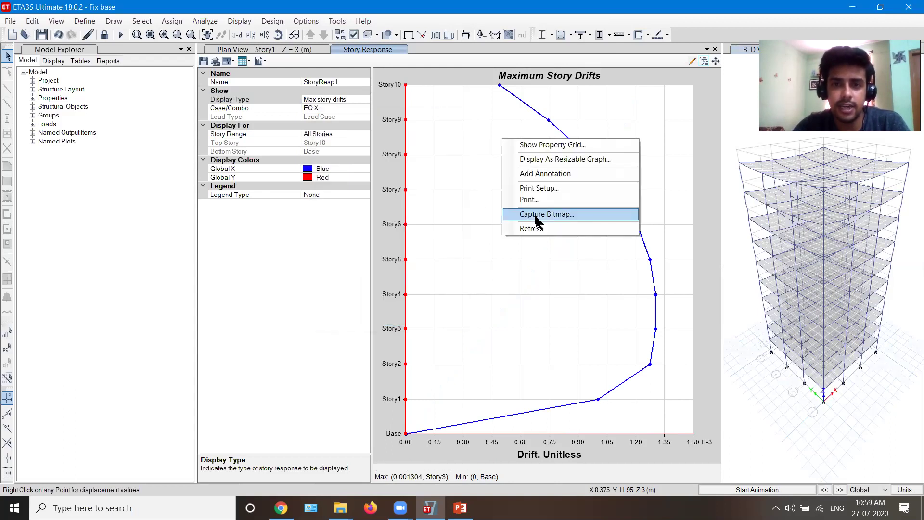
{"action": "left_click", "coordinate": [535, 215]}
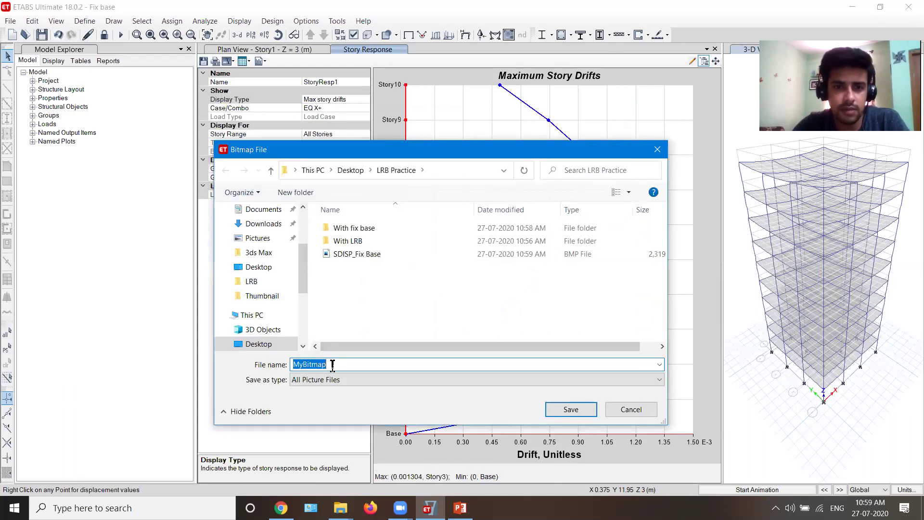
{"action": "type", "text": "S"}
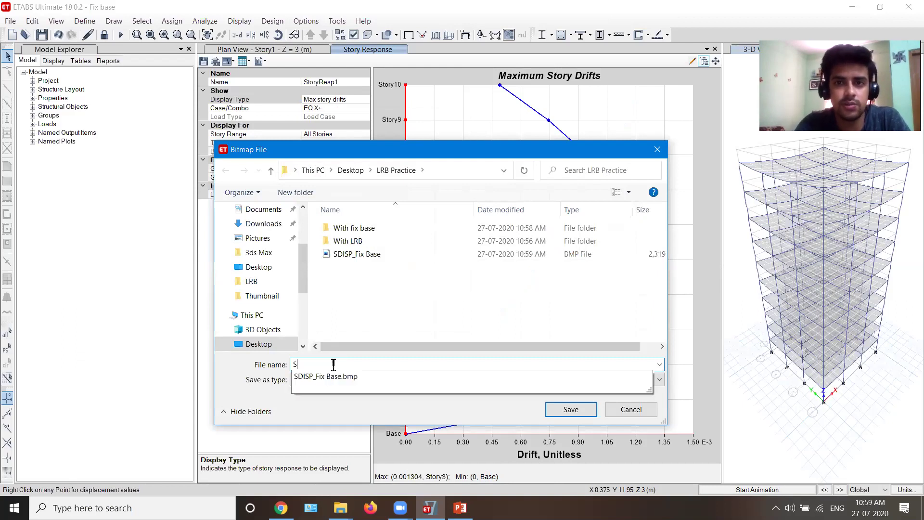
{"action": "type", "text": "DRIFT_Fix Base"}
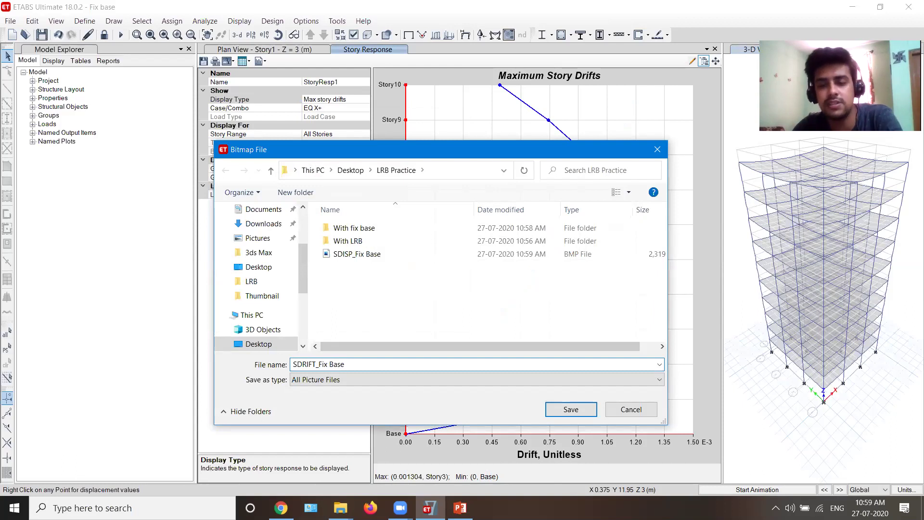
{"action": "key", "text": "Return"}
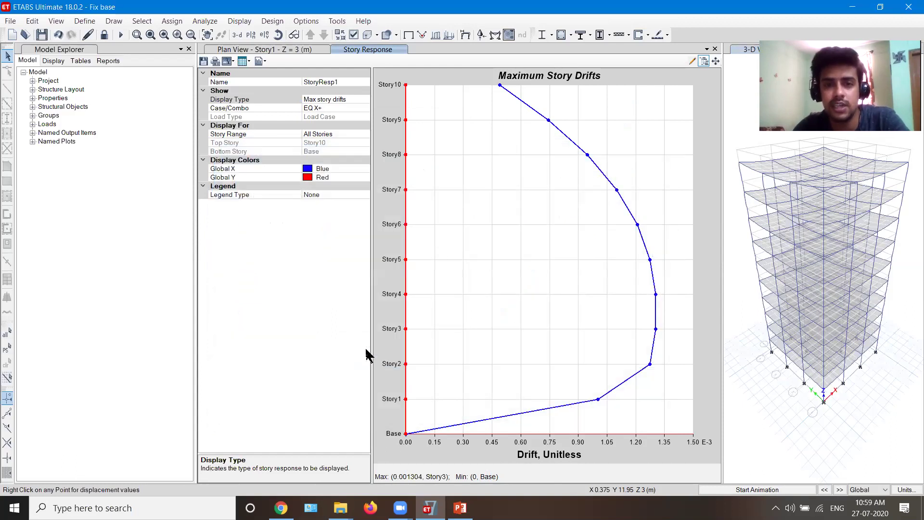
Change the display type of the story response plot to Story shears.
{"action": "left_click", "coordinate": [365, 101]}
{"action": "left_click", "coordinate": [365, 99]}
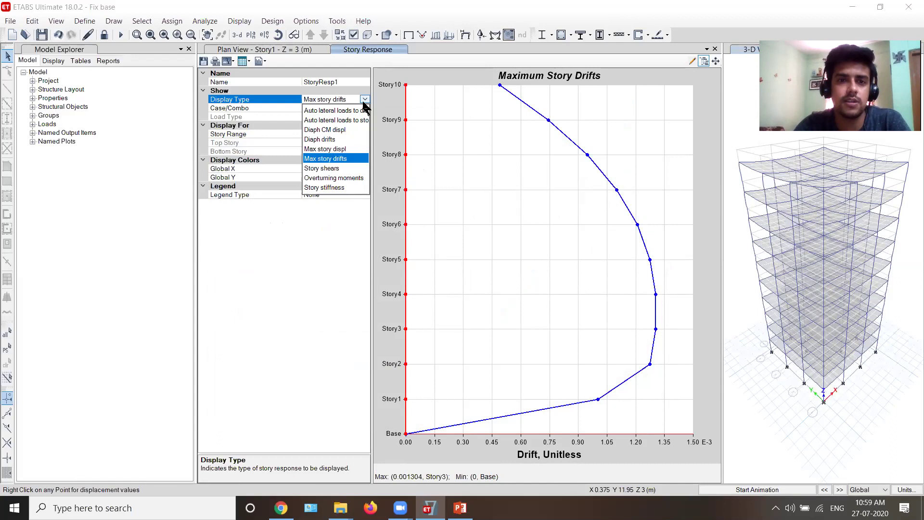
{"action": "left_click", "coordinate": [326, 169]}
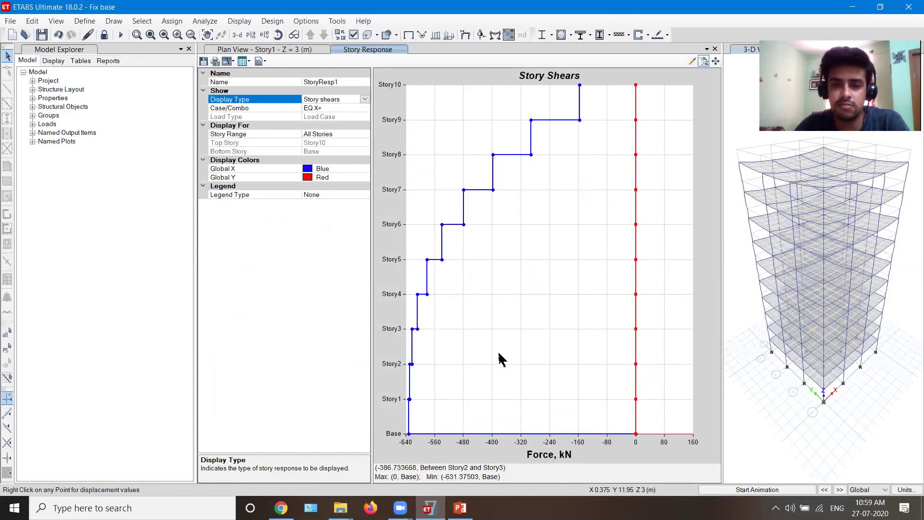
Capture the story shear plot as a bitmap named SShear_Fix Base in the LRB Practice folder.
{"action": "right_click", "coordinate": [562, 236]}
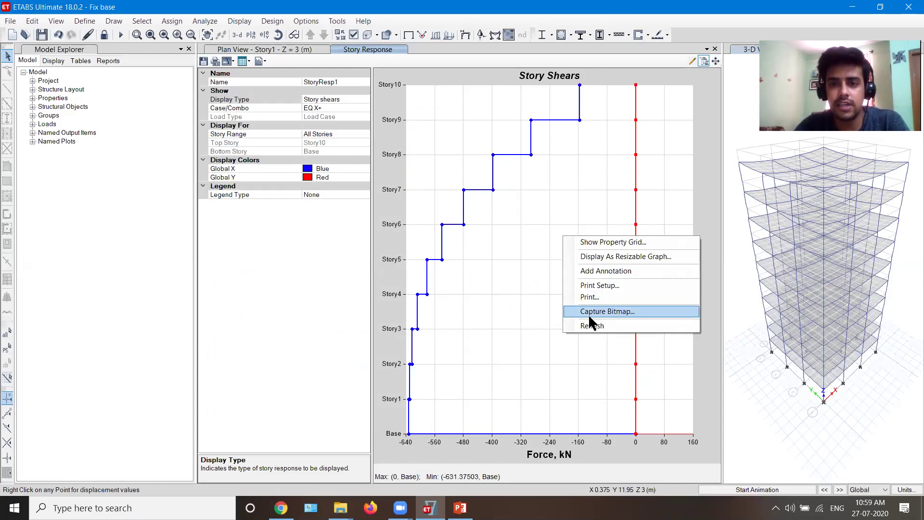
{"action": "left_click", "coordinate": [589, 315]}
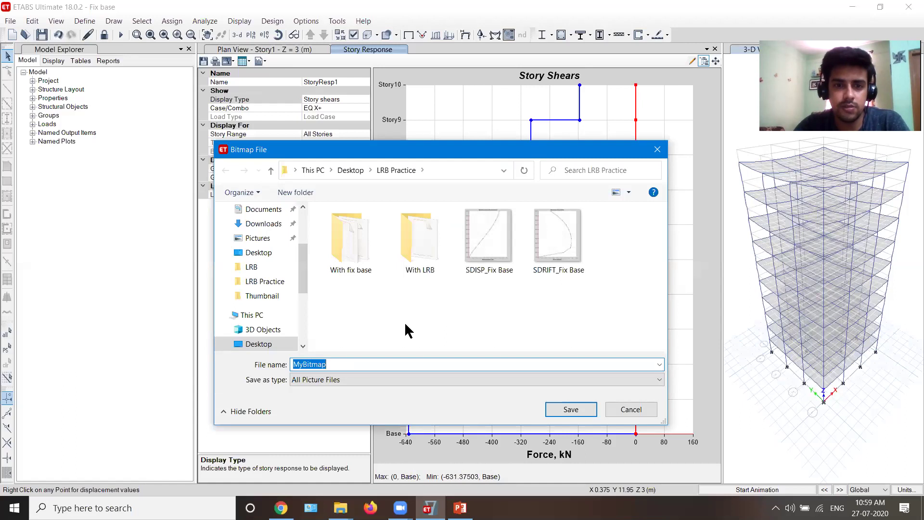
{"action": "type", "text": "S"}
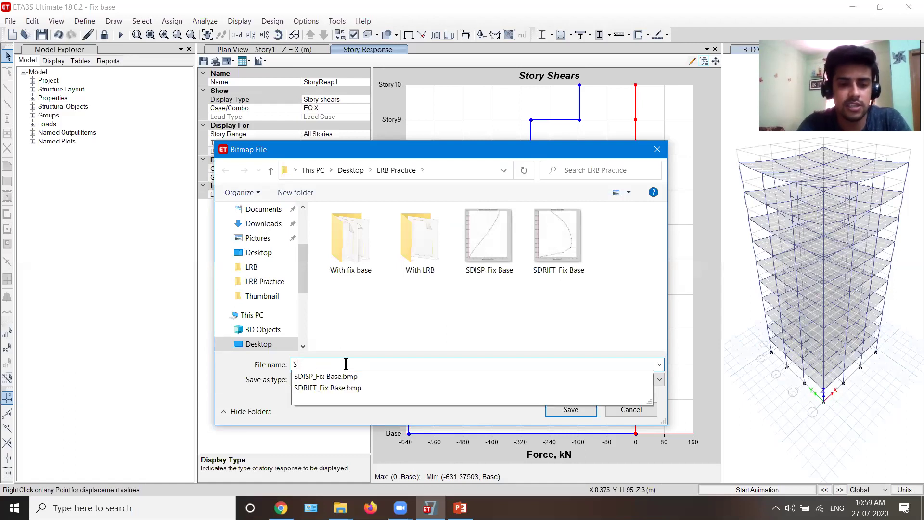
{"action": "type", "text": "Shear_Fix Base"}
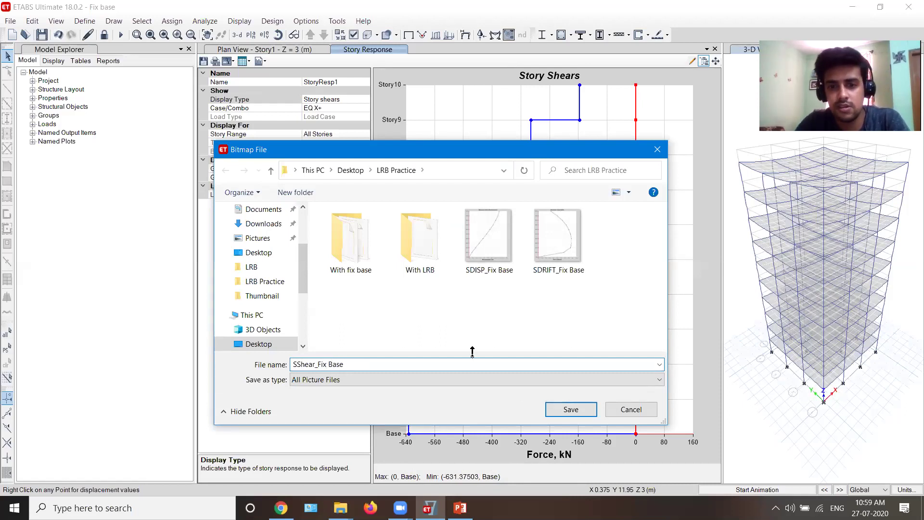
{"action": "left_click", "coordinate": [553, 406]}
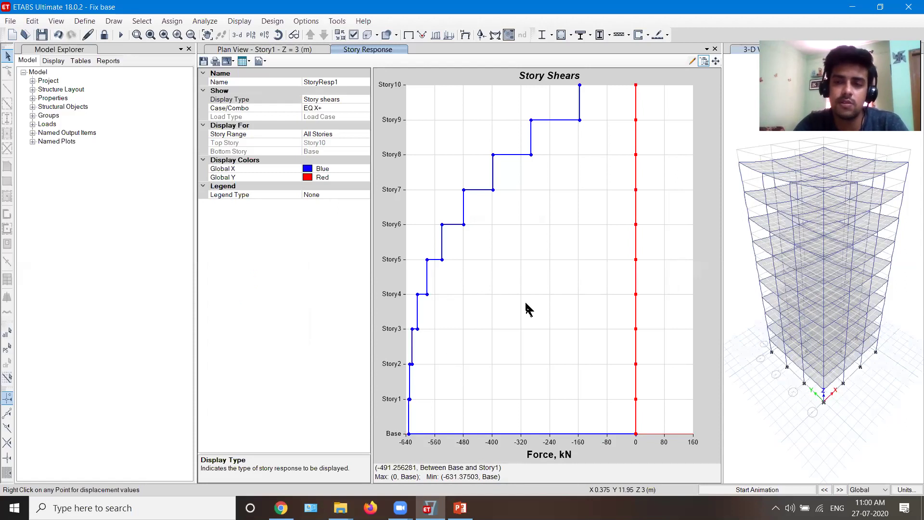
Save the analyzed Fix base model and close it.
{"action": "left_click", "coordinate": [42, 34]}
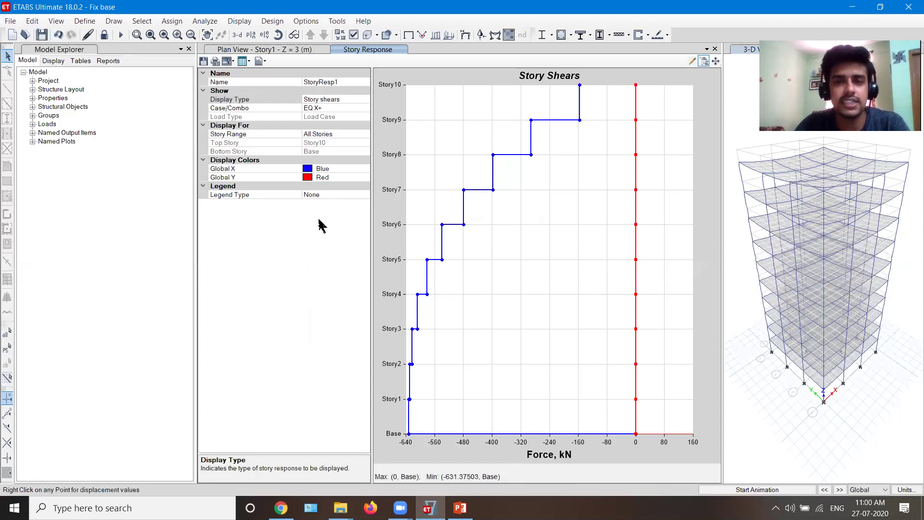
{"action": "left_click", "coordinate": [10, 21]}
{"action": "left_click", "coordinate": [30, 62]}
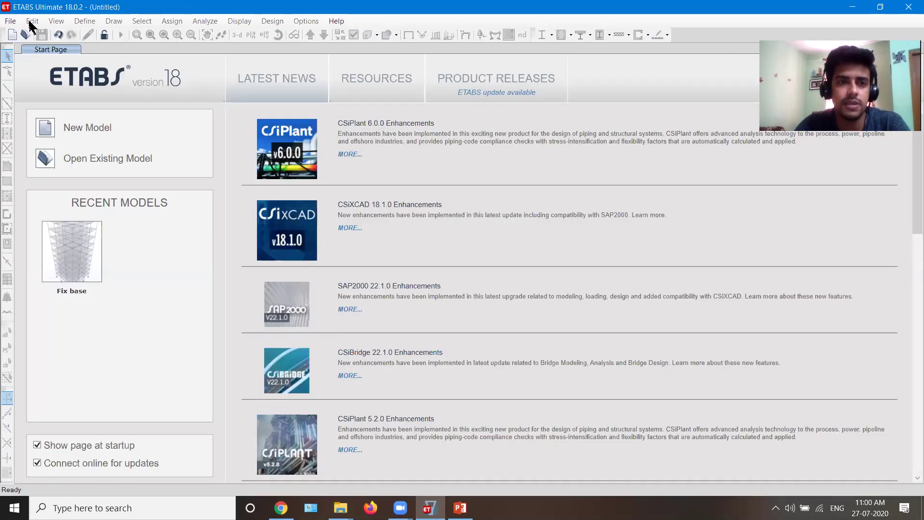
Open the LRB model file from the With LRB folder inside LRB Practice.
{"action": "left_click", "coordinate": [25, 34]}
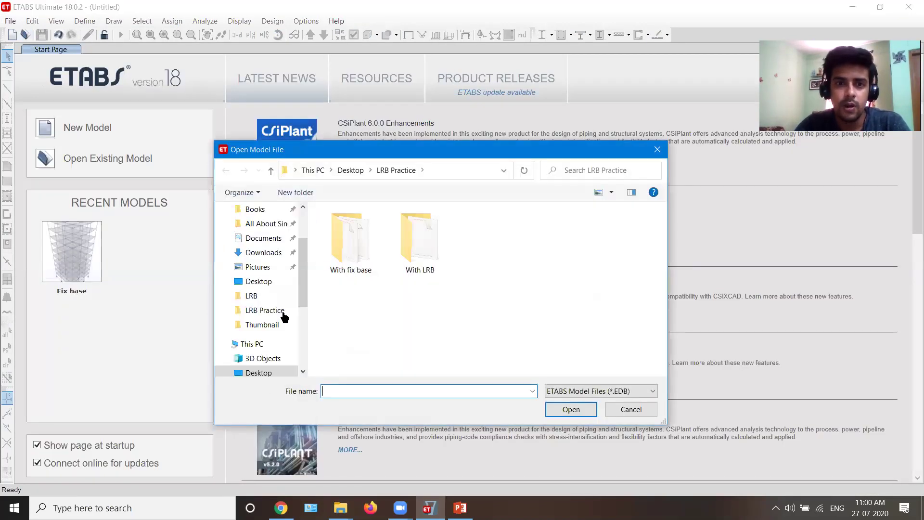
{"action": "double_click", "coordinate": [413, 262]}
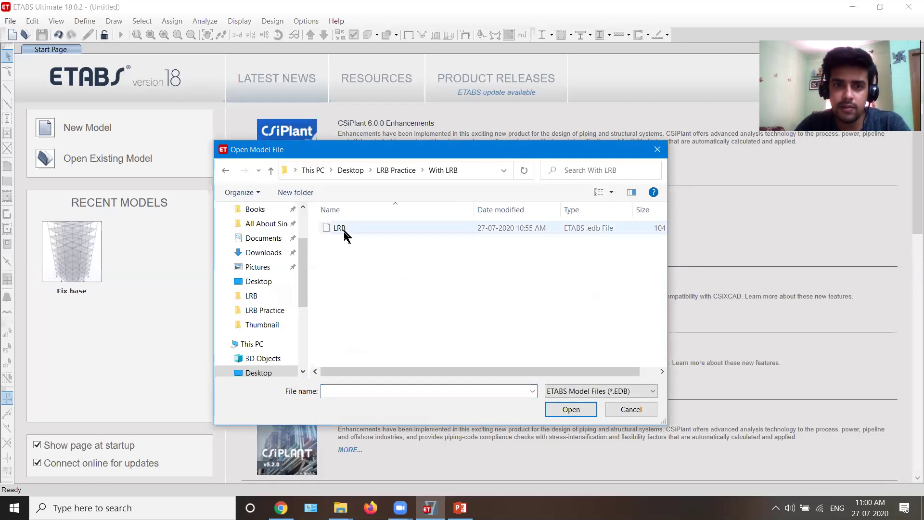
{"action": "left_click", "coordinate": [344, 231]}
{"action": "left_click", "coordinate": [572, 411]}
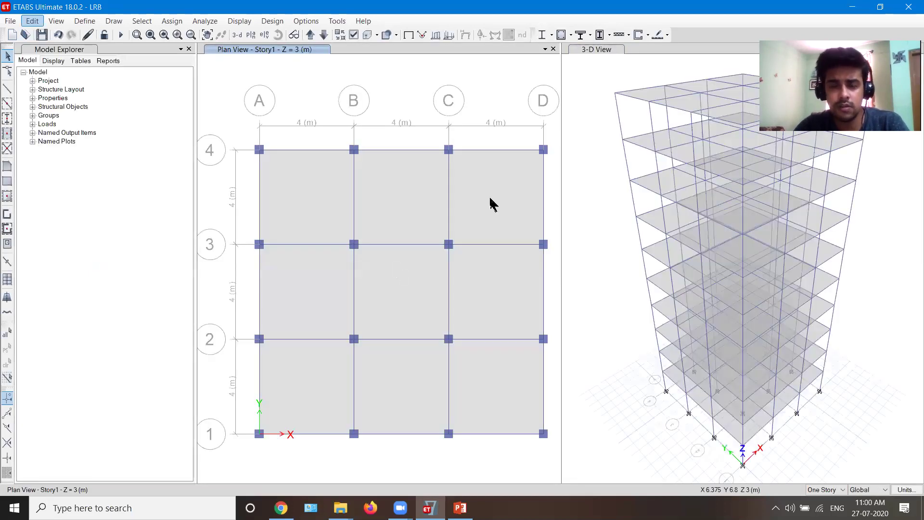
Add a seismic load pattern named EQ X+ with auto lateral load per IS 1893:2016.
{"action": "left_click", "coordinate": [86, 22]}
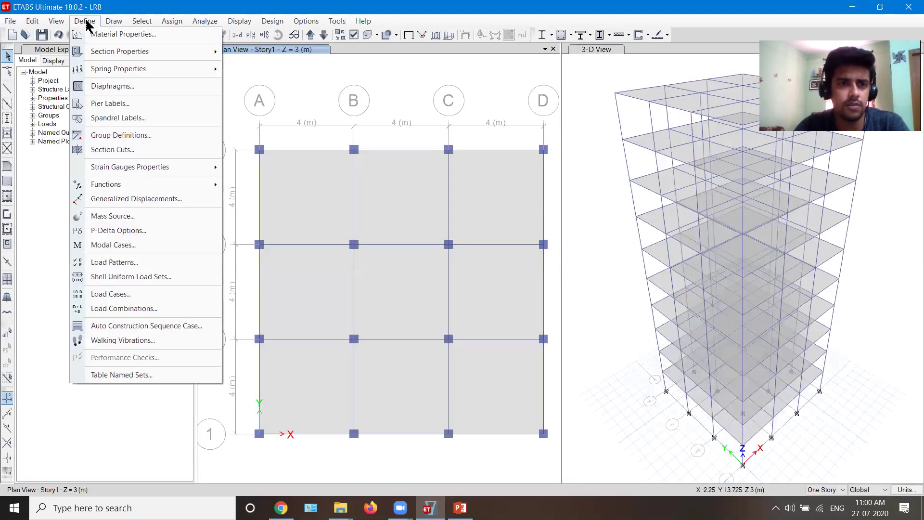
{"action": "left_click", "coordinate": [122, 263]}
{"action": "key", "text": "shift+Home"}
{"action": "key", "text": "BackSpace"}
{"action": "type", "text": "EQ"}
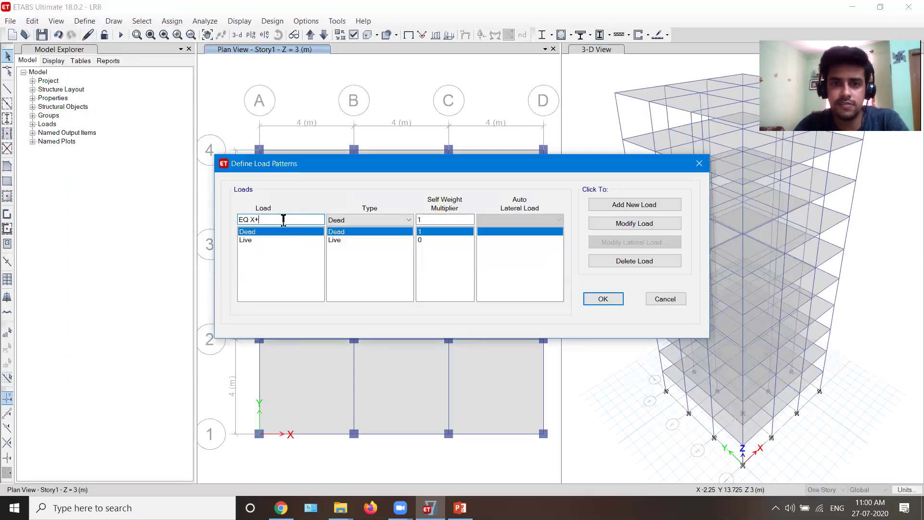
{"action": "left_click", "coordinate": [402, 220]}
{"action": "left_click", "coordinate": [392, 280]}
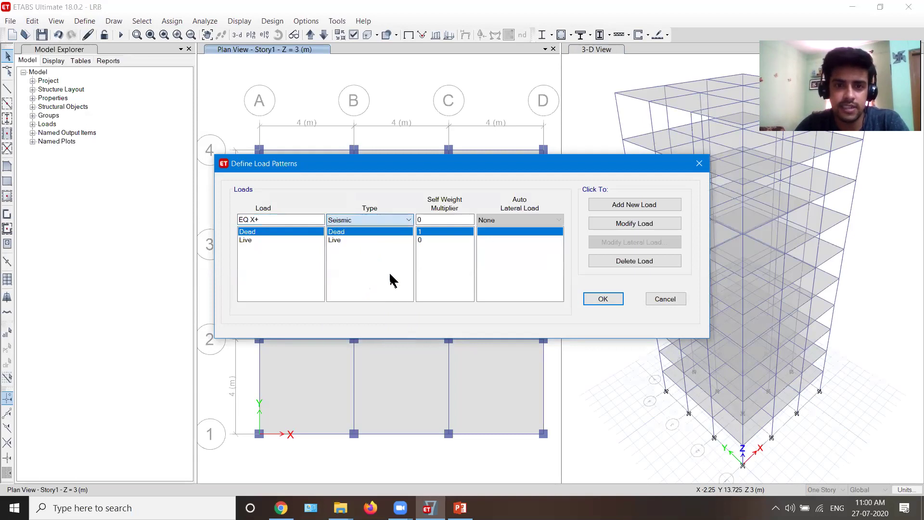
{"action": "left_click", "coordinate": [505, 221]}
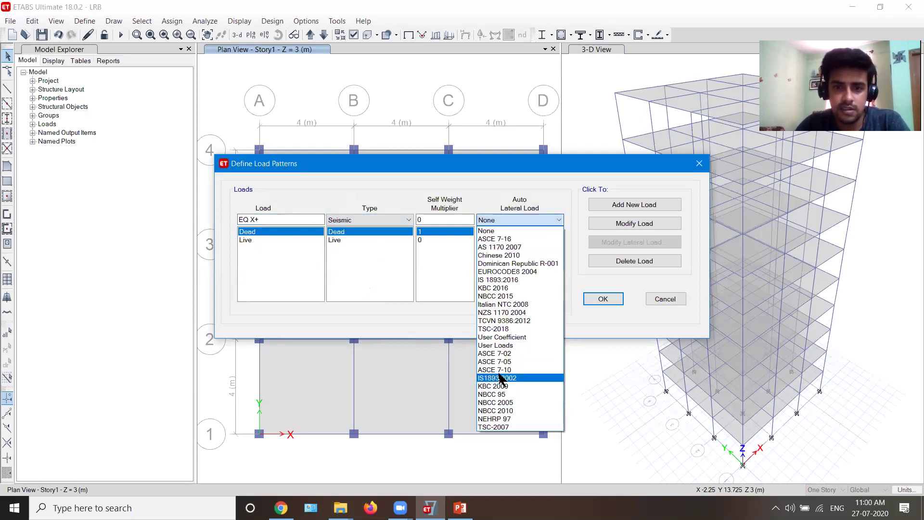
{"action": "left_click", "coordinate": [498, 280]}
{"action": "left_click", "coordinate": [625, 205]}
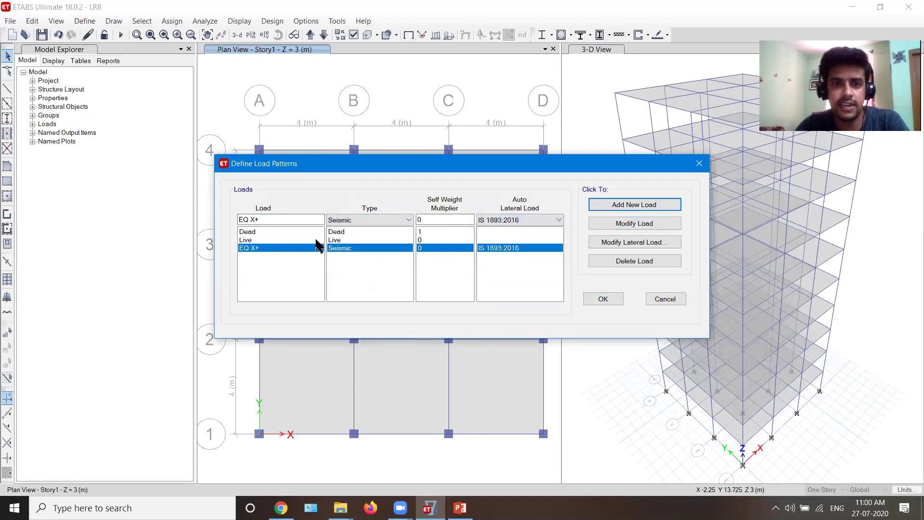
Add a second IS 1893:2016 seismic load pattern named EQ Y+.
{"action": "left_click", "coordinate": [254, 220]}
{"action": "key", "text": "BackSpace"}
{"action": "type", "text": "Y"}
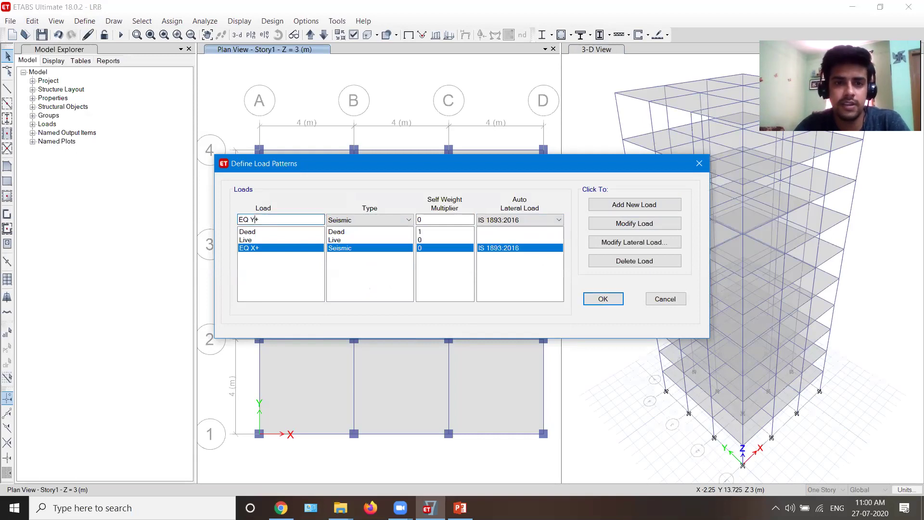
{"action": "left_click", "coordinate": [648, 207]}
Set the EQ X+ lateral load to X direction only, without eccentricity cases, and site type III.
{"action": "left_click", "coordinate": [546, 247]}
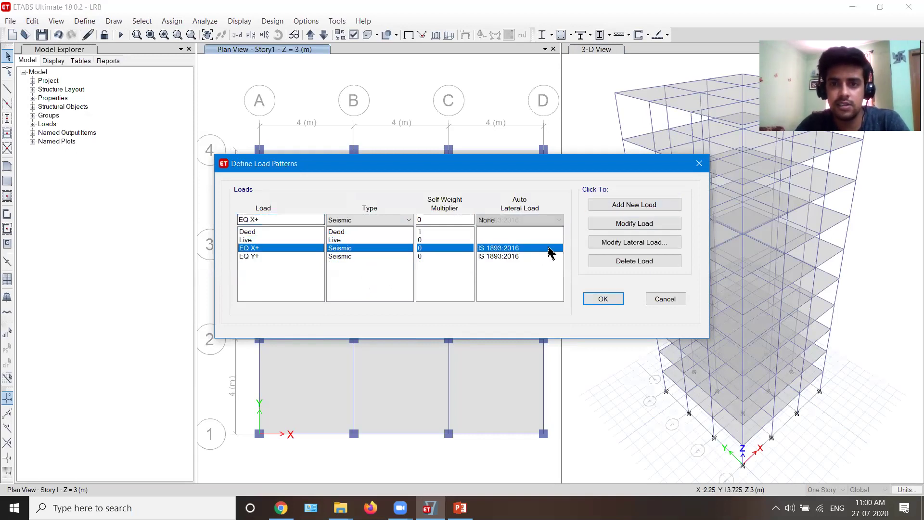
{"action": "left_click", "coordinate": [609, 243]}
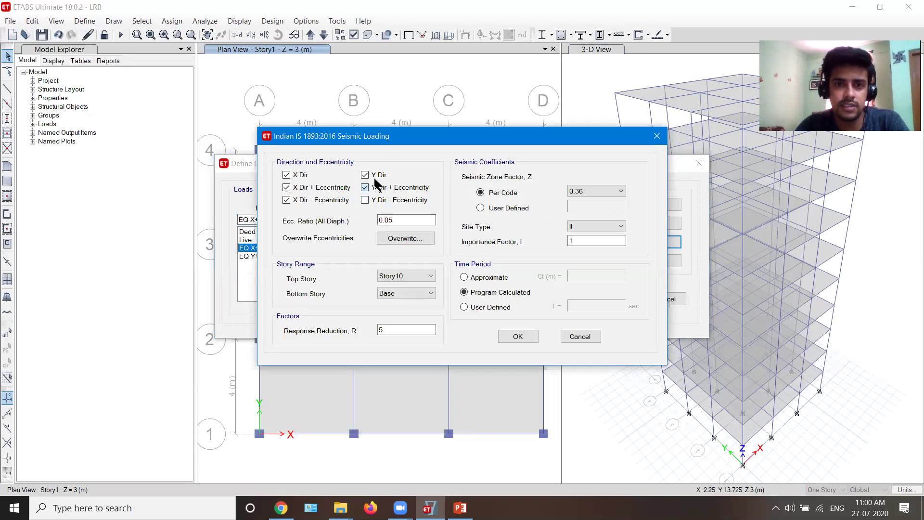
{"action": "left_click", "coordinate": [341, 188]}
{"action": "left_click", "coordinate": [337, 200]}
{"action": "left_click", "coordinate": [599, 191]}
{"action": "left_click", "coordinate": [587, 228]}
{"action": "left_click", "coordinate": [584, 225]}
{"action": "left_click", "coordinate": [583, 250]}
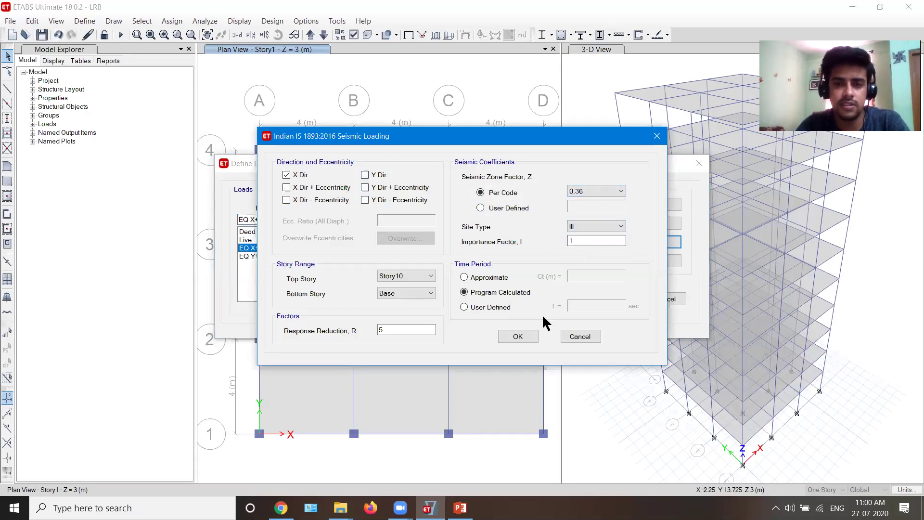
{"action": "left_click", "coordinate": [518, 336]}
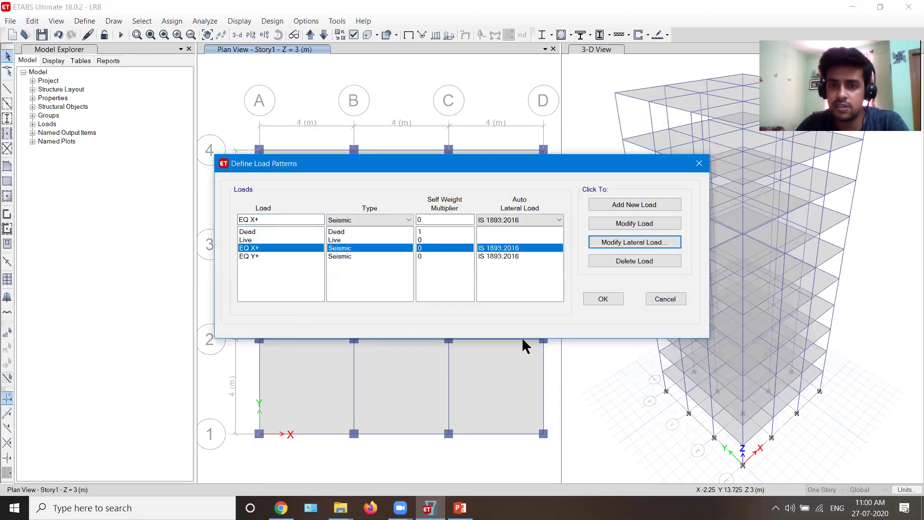
Set the EQ Y+ lateral load to Y direction only with site type III, and accept the load patterns.
{"action": "left_click", "coordinate": [501, 256]}
{"action": "left_click", "coordinate": [602, 243]}
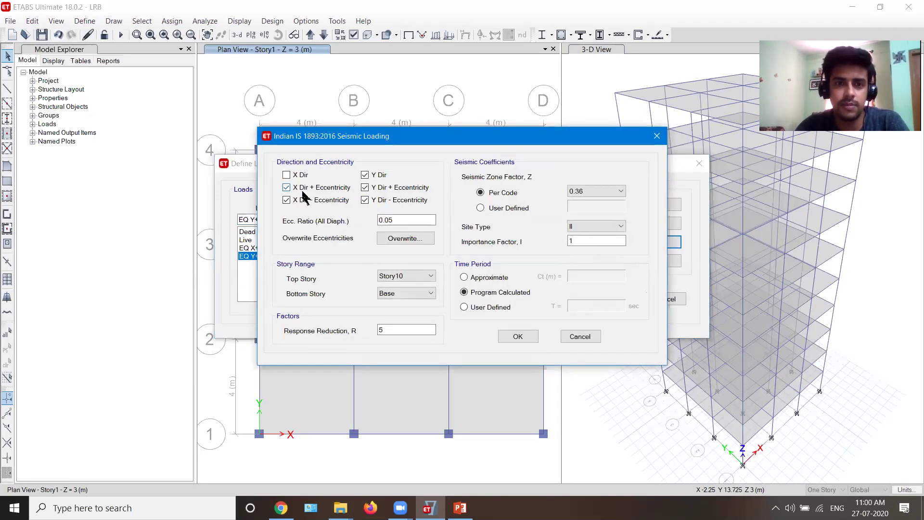
{"action": "left_click", "coordinate": [346, 204]}
{"action": "left_click", "coordinate": [365, 200]}
{"action": "left_click", "coordinate": [365, 187]}
{"action": "left_click", "coordinate": [593, 228]}
{"action": "left_click", "coordinate": [583, 254]}
{"action": "left_click", "coordinate": [530, 337]}
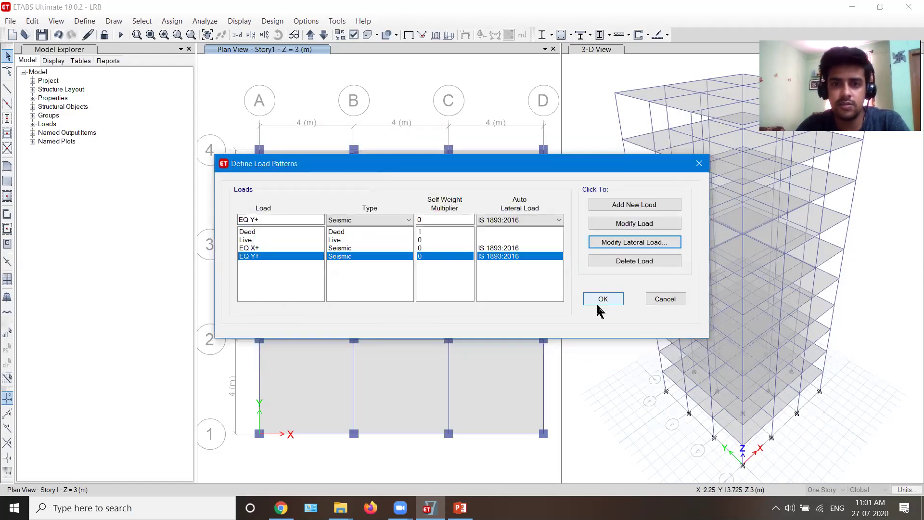
{"action": "left_click", "coordinate": [603, 299]}
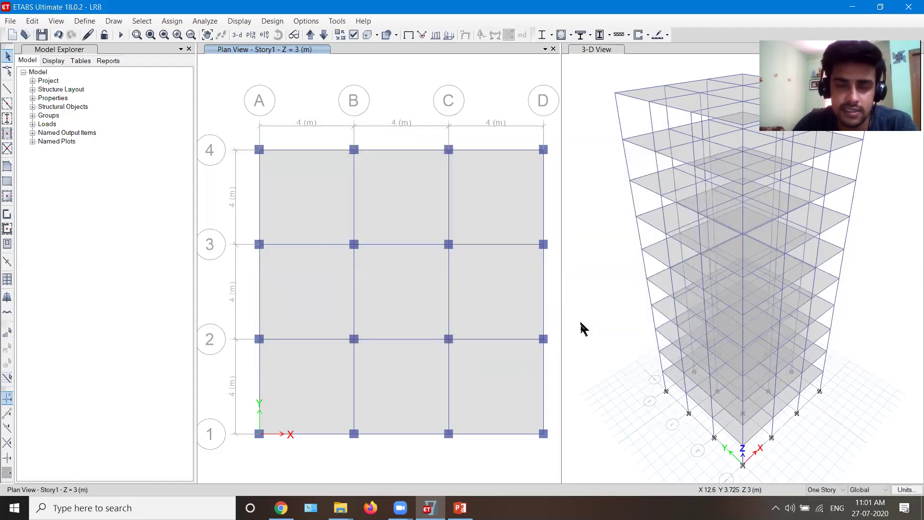
Add the default design load combinations for concrete frame design.
{"action": "middle_click_drag", "start_coordinate": [408, 363], "coordinate": [401, 367]}
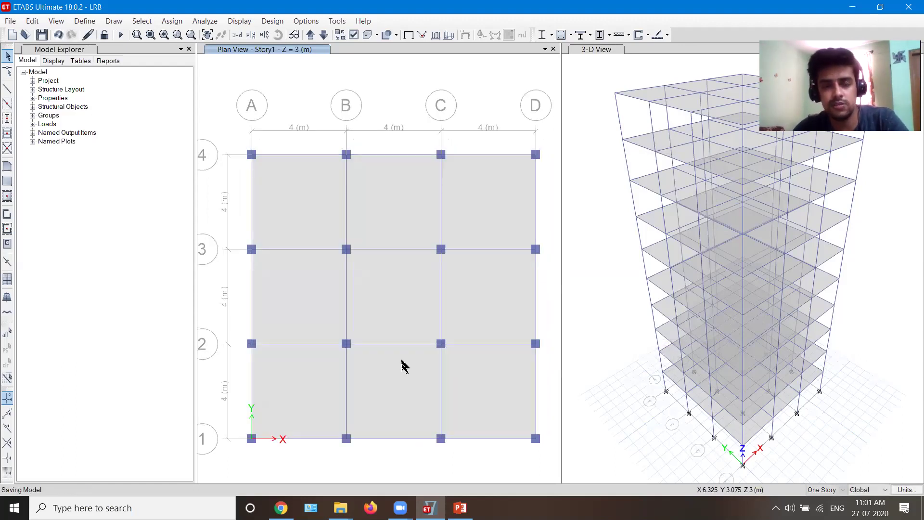
{"action": "left_click", "coordinate": [65, 23]}
{"action": "left_click", "coordinate": [88, 24]}
{"action": "left_click", "coordinate": [83, 20]}
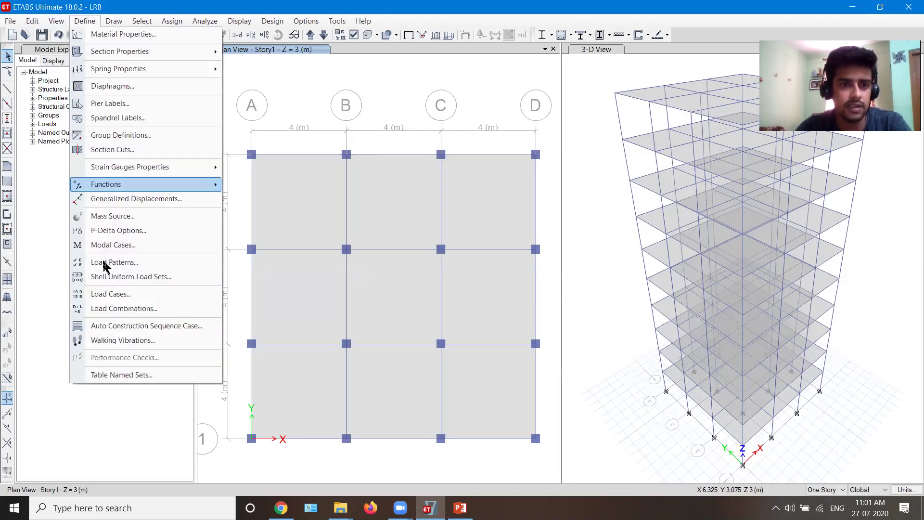
{"action": "left_click", "coordinate": [111, 308]}
{"action": "left_click", "coordinate": [512, 281]}
{"action": "left_click", "coordinate": [433, 232]}
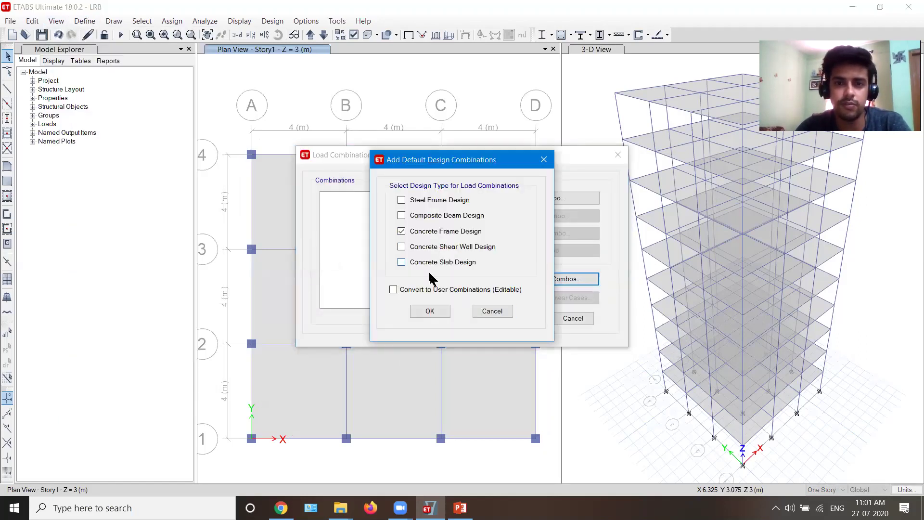
{"action": "left_click", "coordinate": [428, 311]}
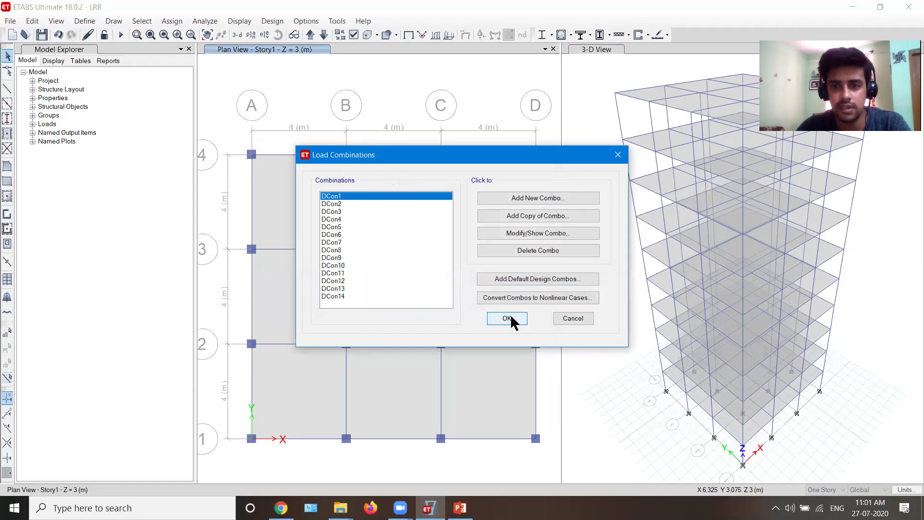
{"action": "left_click", "coordinate": [507, 319]}
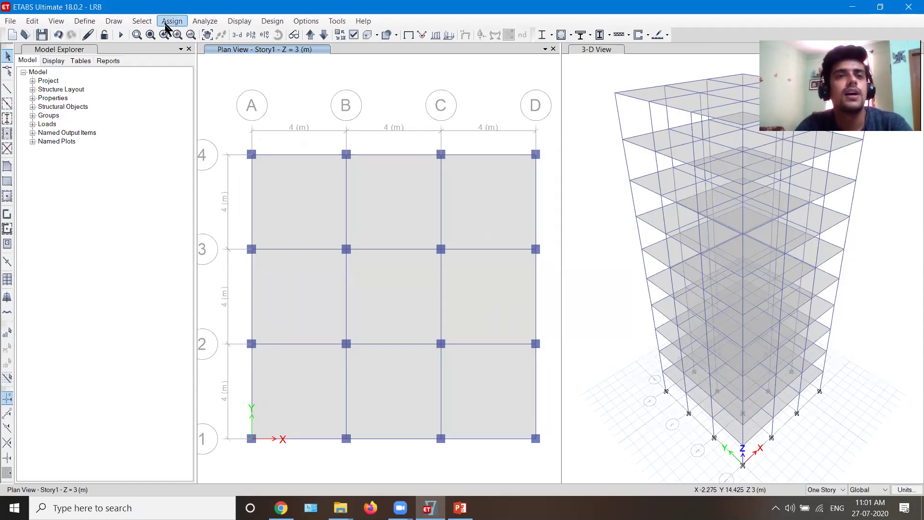
Rename the Link1 link property as LRB and change its link type to Rubber Isolator.
{"action": "left_click", "coordinate": [87, 21]}
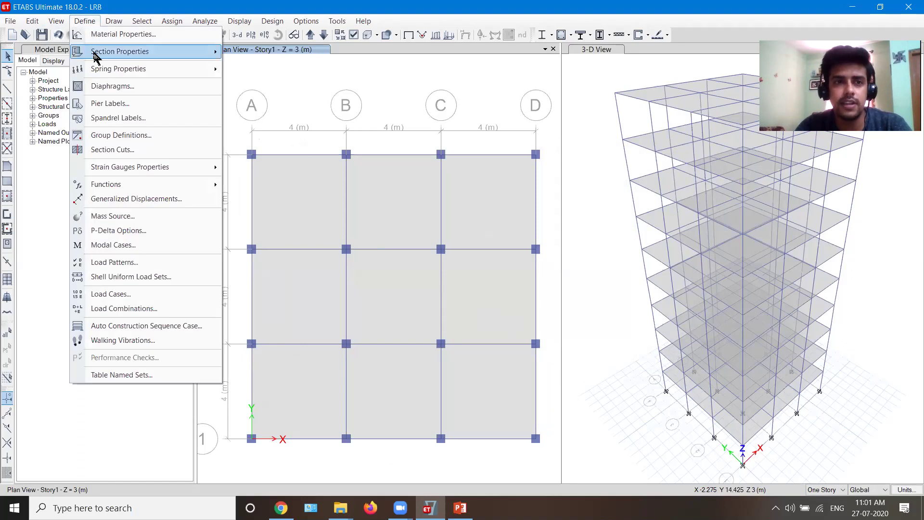
{"action": "mouse_move", "coordinate": [163, 53]}
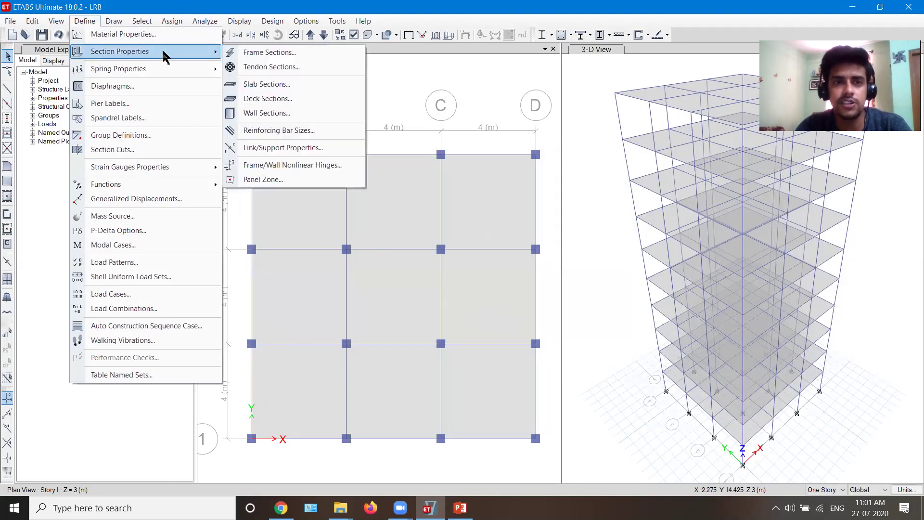
{"action": "left_click", "coordinate": [259, 148]}
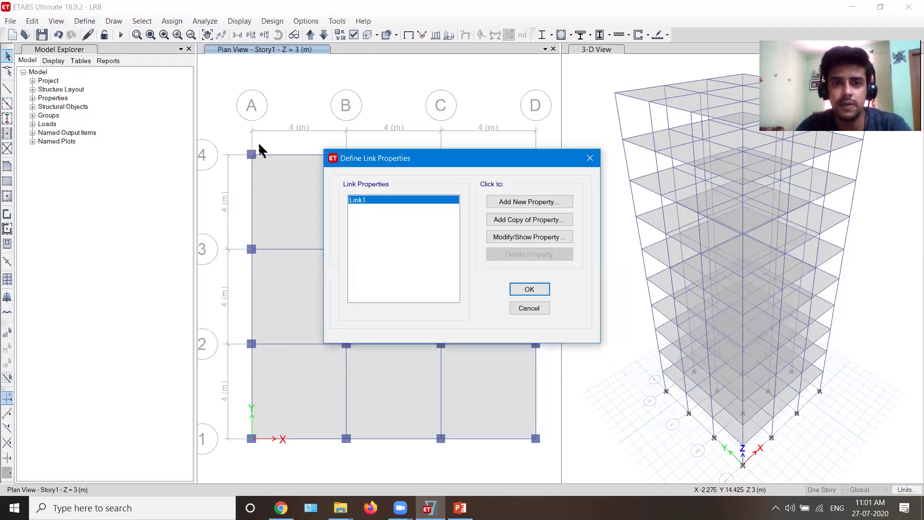
{"action": "left_click", "coordinate": [511, 236]}
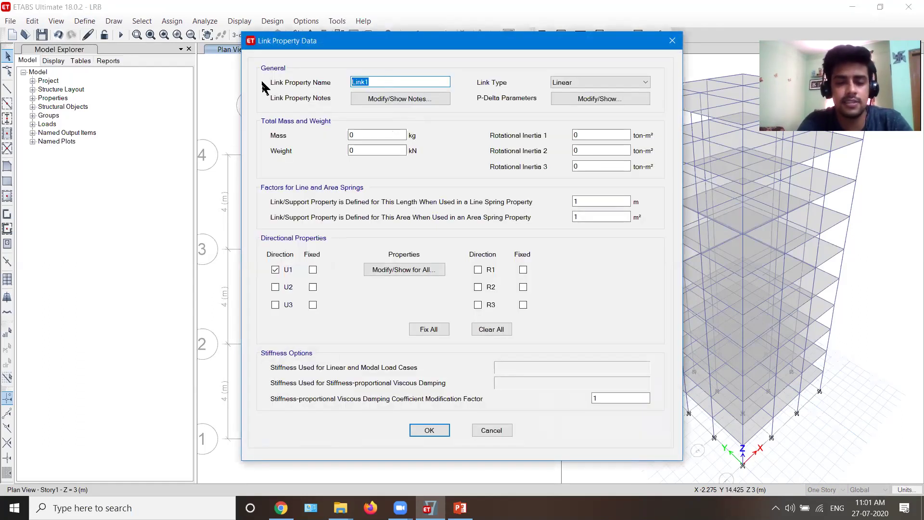
{"action": "type", "text": "LRB"}
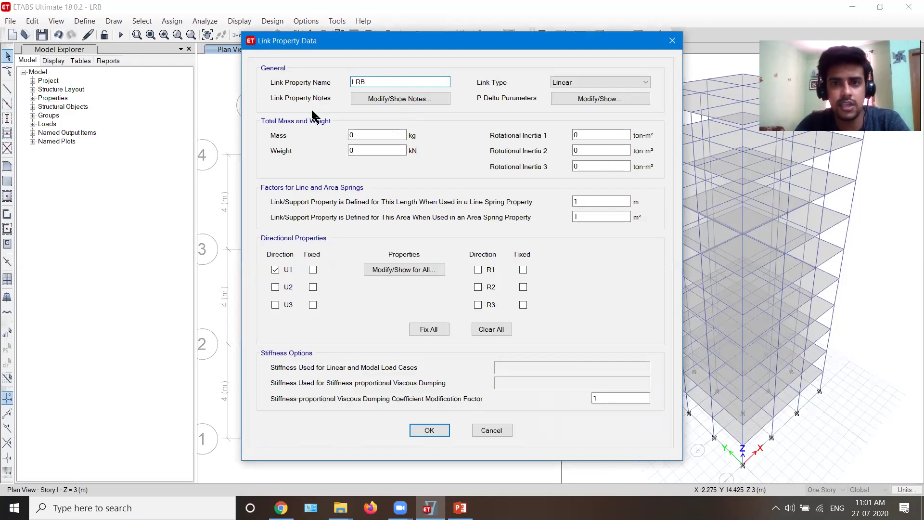
{"action": "left_click", "coordinate": [601, 82]}
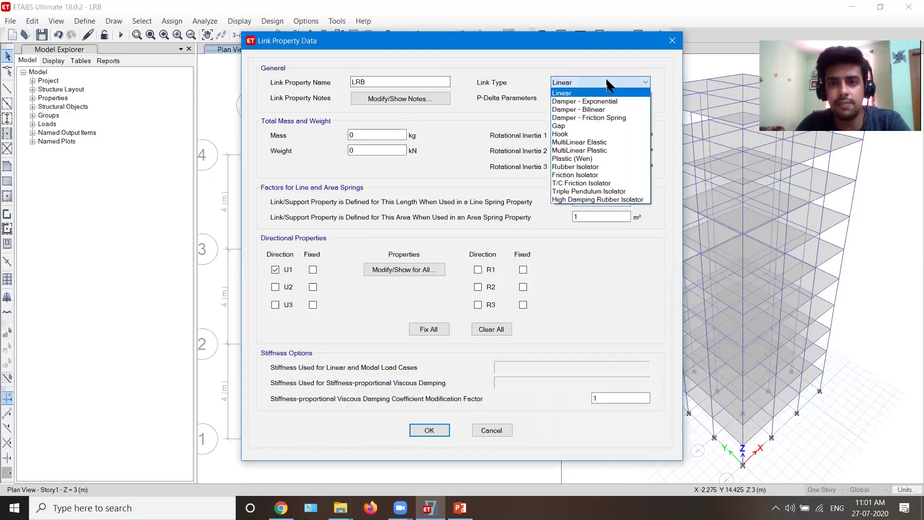
{"action": "left_click", "coordinate": [606, 168]}
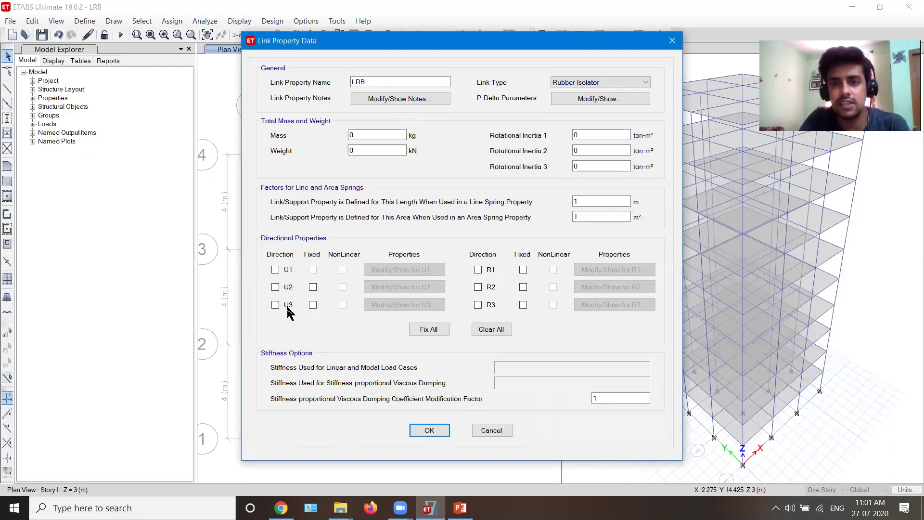
Activate directions U1, U2 and U3 for the LRB link and make U2 and U3 nonlinear.
{"action": "left_click", "coordinate": [287, 270]}
{"action": "left_click", "coordinate": [288, 287]}
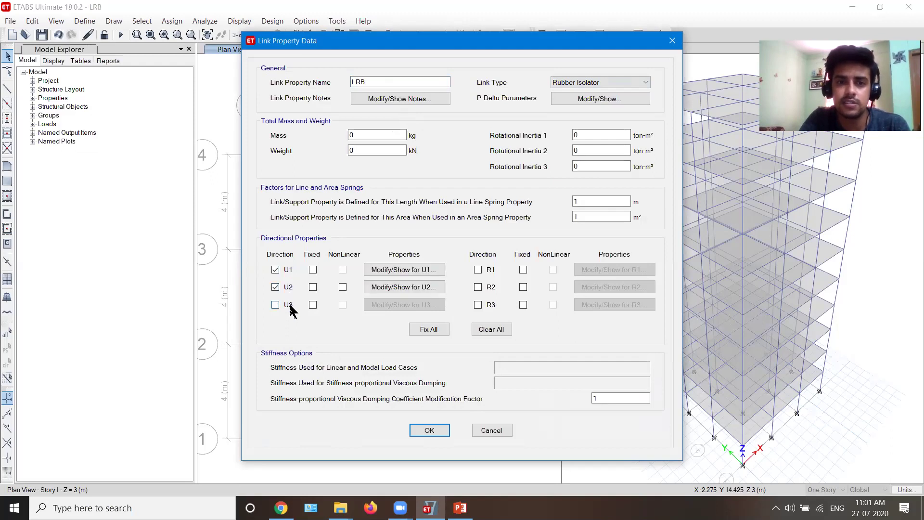
{"action": "left_click", "coordinate": [289, 305]}
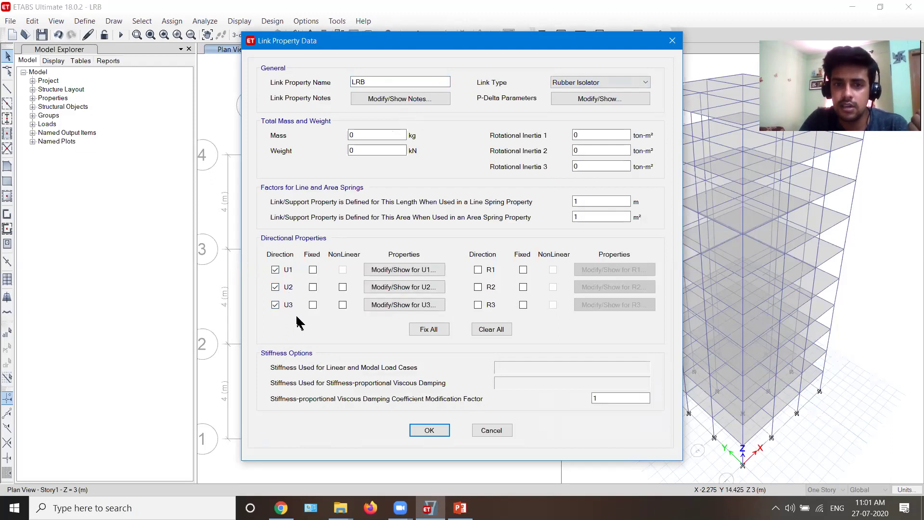
{"action": "left_click", "coordinate": [343, 288]}
{"action": "left_click", "coordinate": [343, 305]}
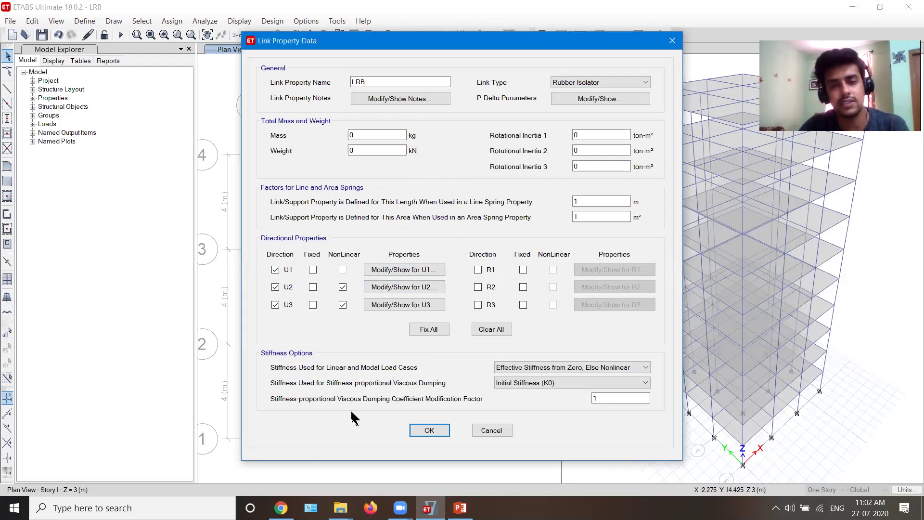
Switch to File Explorer and open the Data image from the LRB folder on the Desktop to read the isolator input values.
{"action": "left_click", "coordinate": [340, 507]}
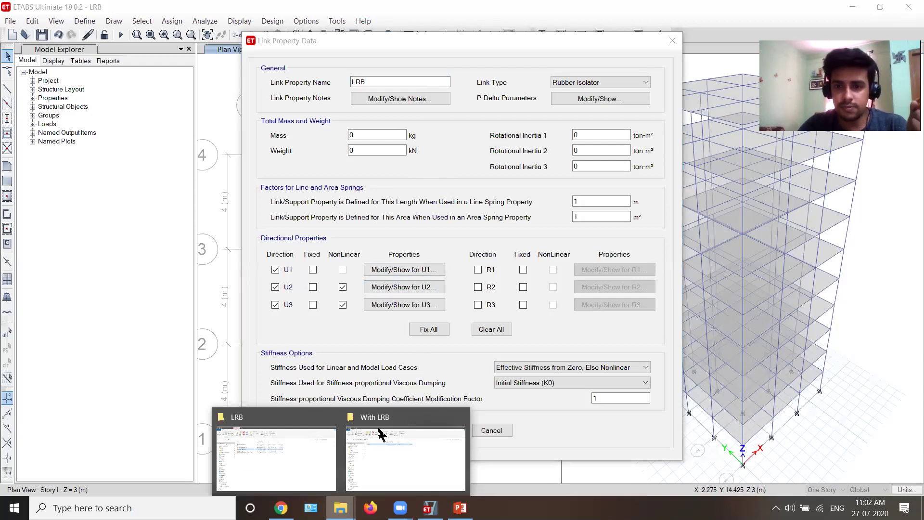
{"action": "left_click", "coordinate": [278, 451]}
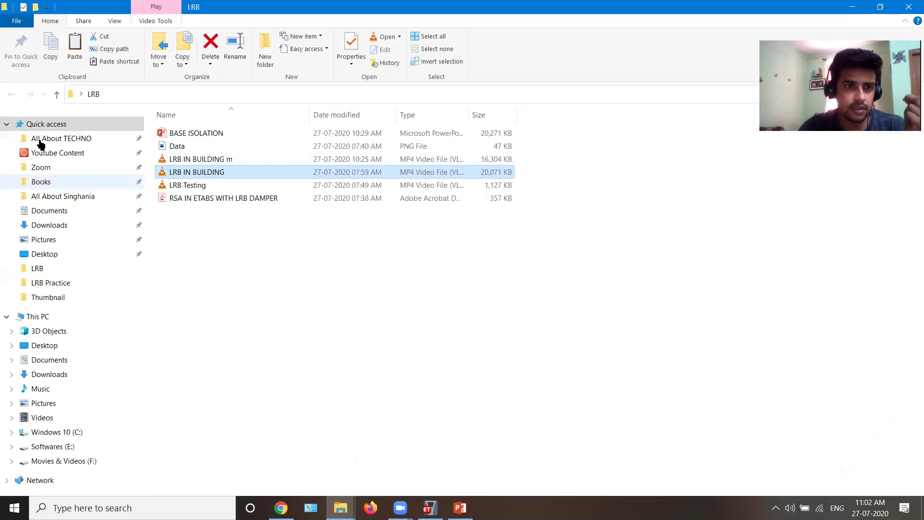
{"action": "left_click", "coordinate": [47, 256]}
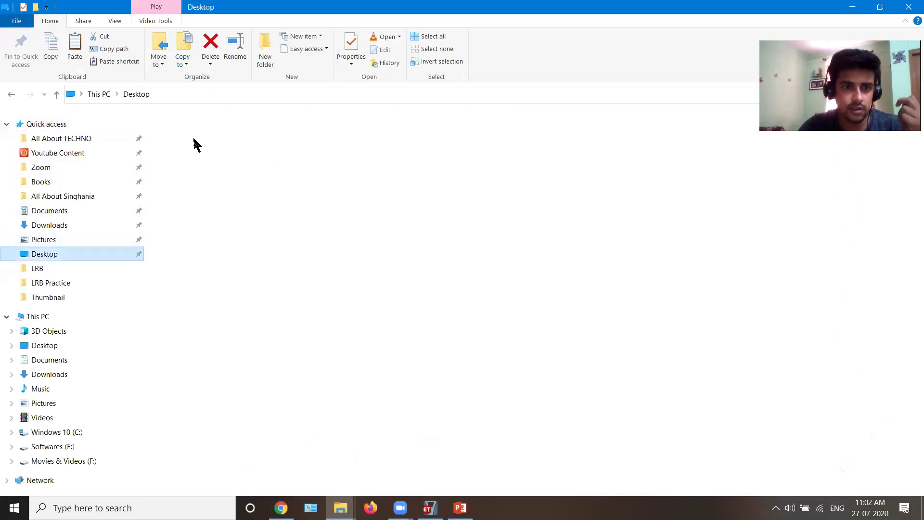
{"action": "double_click", "coordinate": [191, 131]}
{"action": "left_click", "coordinate": [239, 170]}
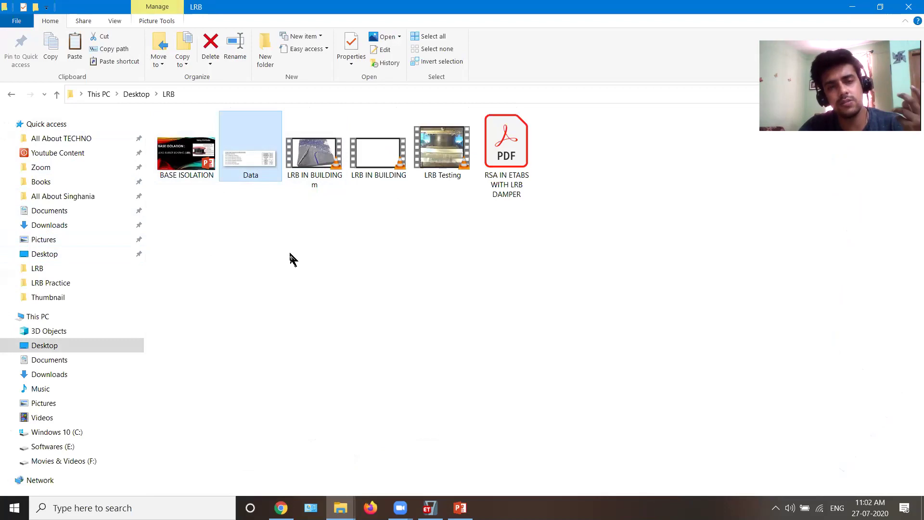
{"action": "right_click", "coordinate": [256, 214]}
{"action": "left_click", "coordinate": [281, 263]}
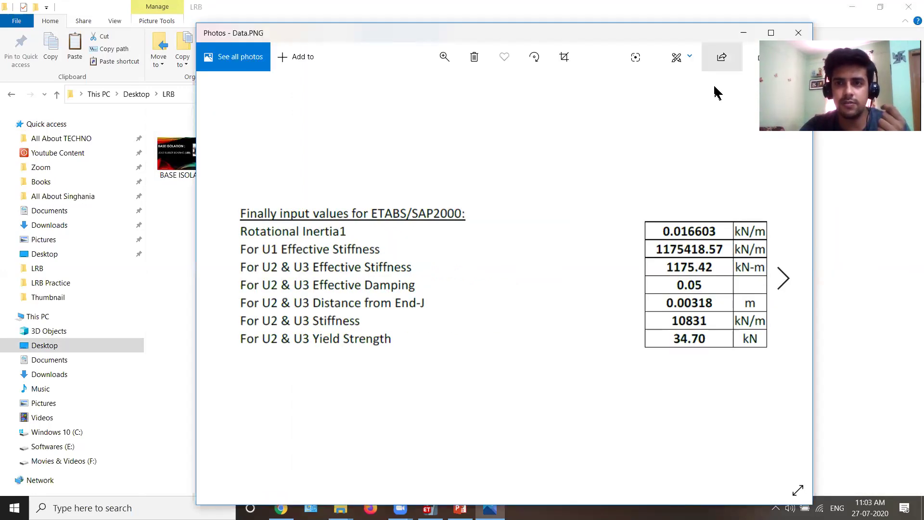
{"action": "key", "text": "super+Up"}
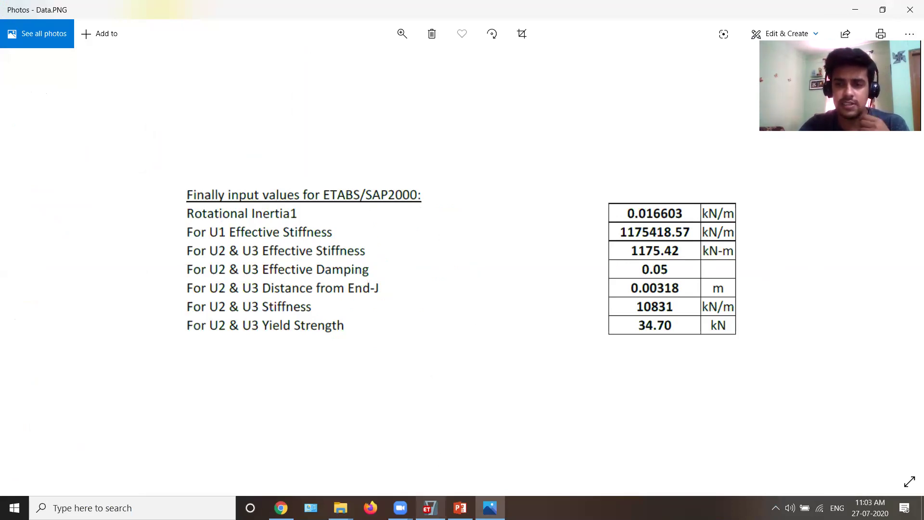
{"action": "mouse_move", "coordinate": [430, 507]}
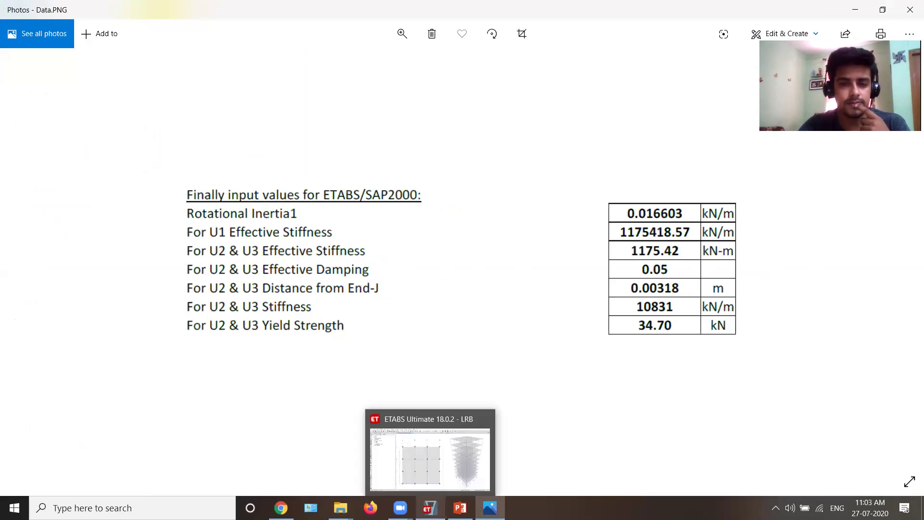
Set the U1 effective stiffness of the LRB link to 1175418 kN/m, following the Data image.
{"action": "left_click", "coordinate": [429, 508]}
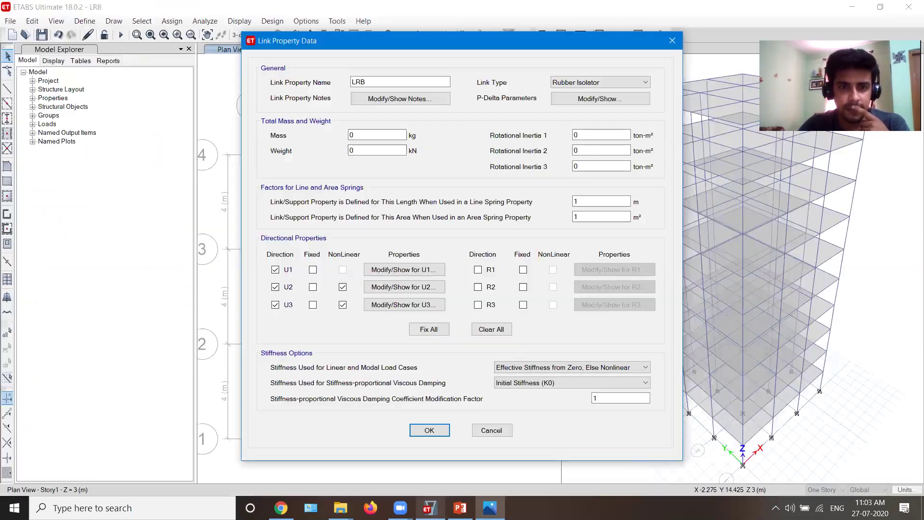
{"action": "left_click", "coordinate": [404, 271]}
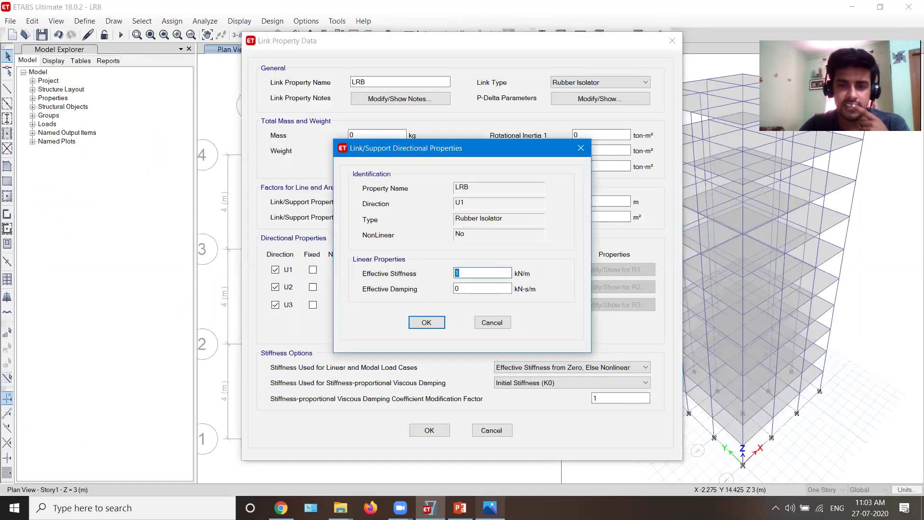
{"action": "key", "text": "alt+Tab"}
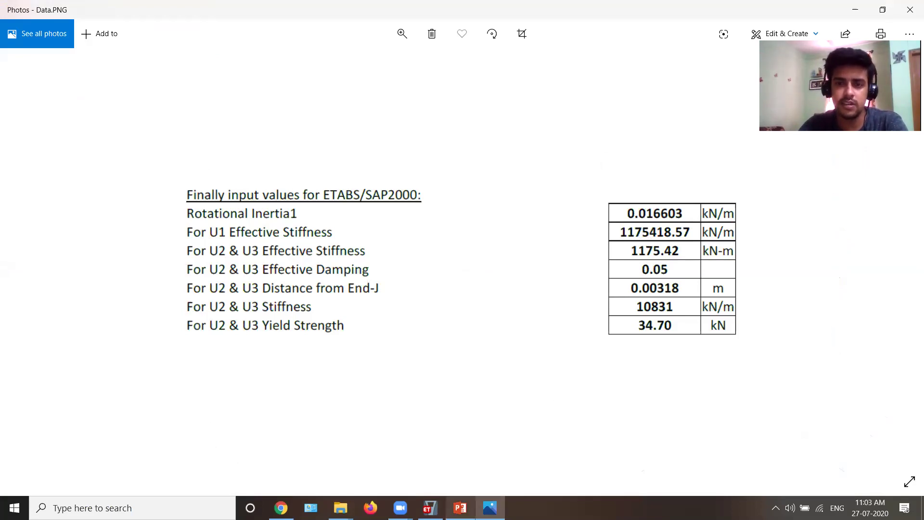
{"action": "mouse_move", "coordinate": [459, 507]}
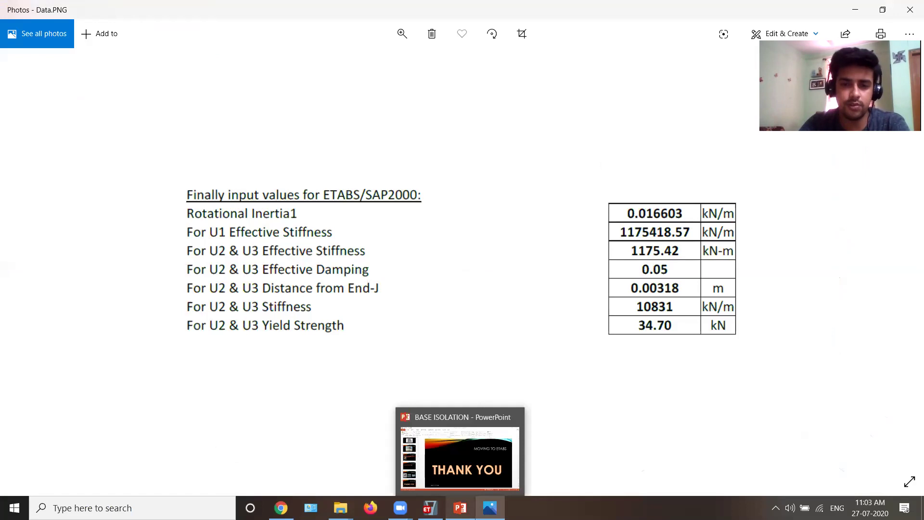
{"action": "left_click", "coordinate": [430, 508]}
{"action": "type", "text": "1175418"}
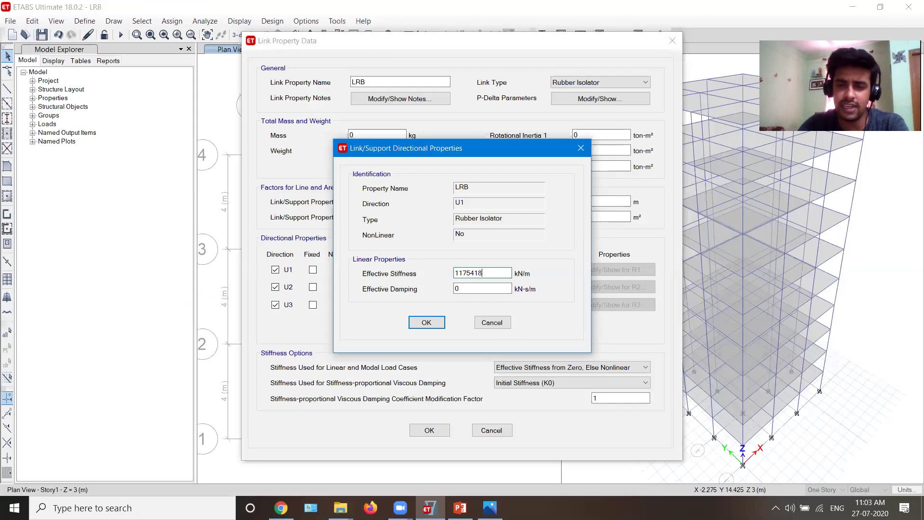
{"action": "key", "text": "alt+Tab"}
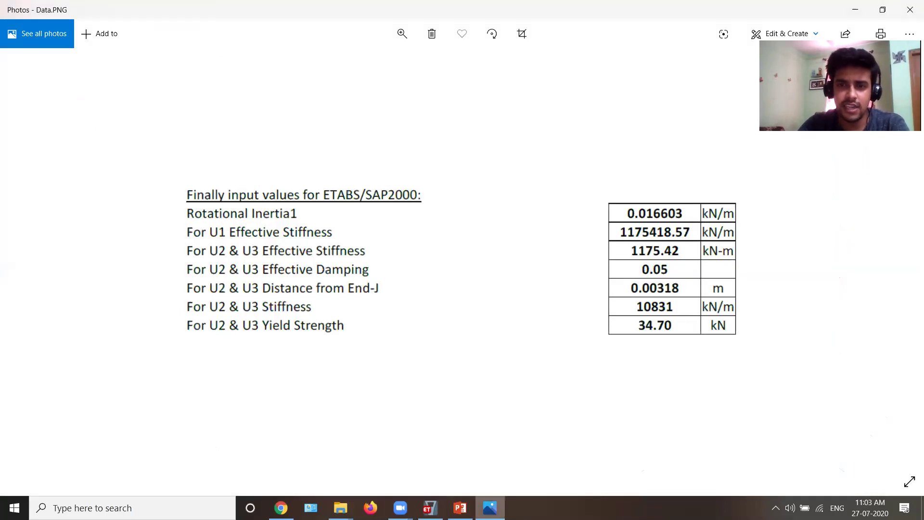
{"action": "key", "text": "alt+Tab"}
{"action": "left_click", "coordinate": [429, 322]}
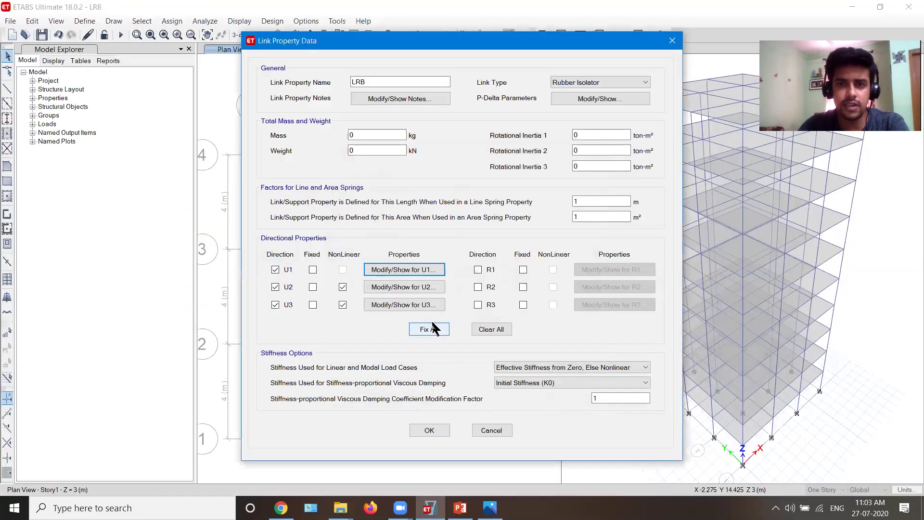
Set Rotational Inertia 1 of the LRB link to 0.016603 ton-m², following the Data image.
{"action": "left_click", "coordinate": [574, 135]}
{"action": "key", "text": "alt+Tab"}
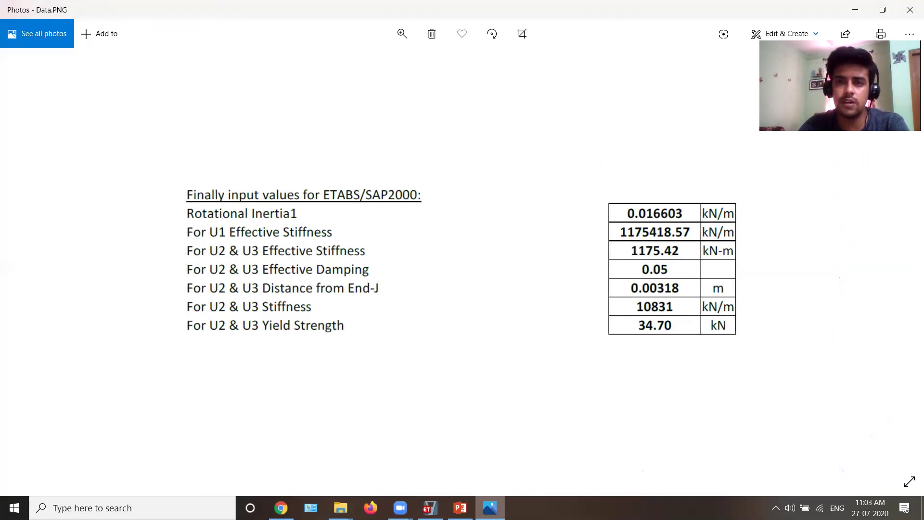
{"action": "key", "text": "alt+Tab"}
{"action": "type", "text": "0.0"}
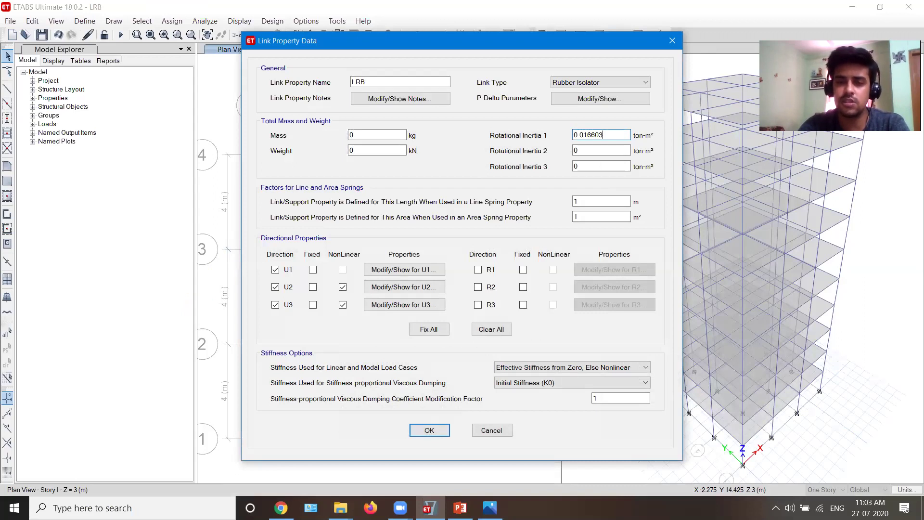
Set the U2 effective stiffness of the LRB link to 1175.42 kN/m and its effective damping to 0.05 kN-s/m.
{"action": "left_click", "coordinate": [385, 287]}
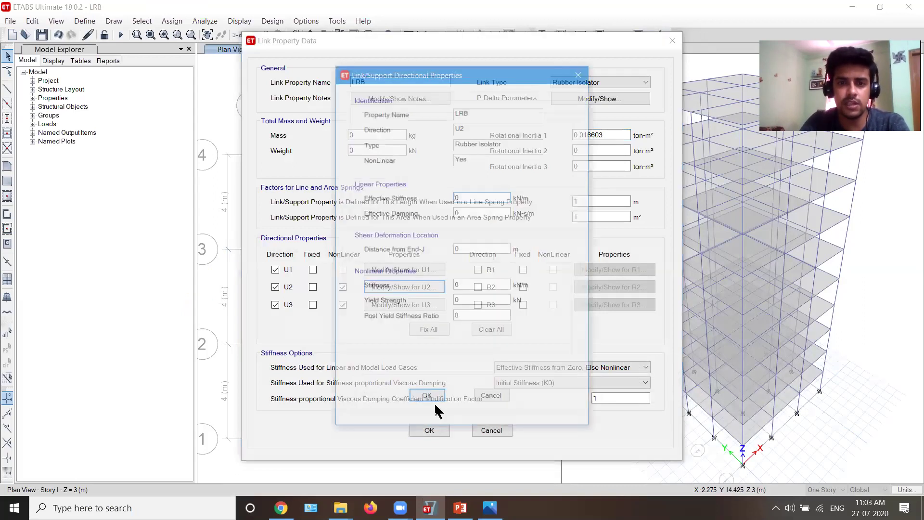
{"action": "key", "text": "alt+Tab"}
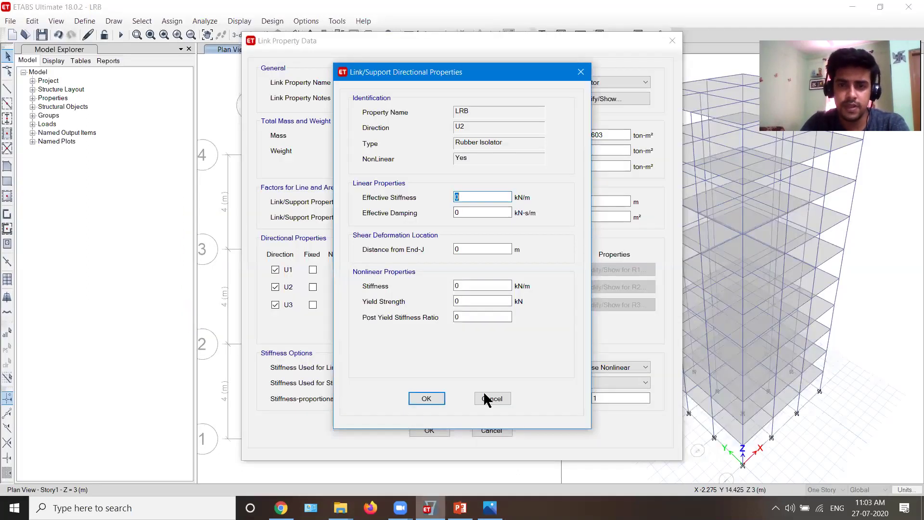
{"action": "left_click", "coordinate": [428, 507]}
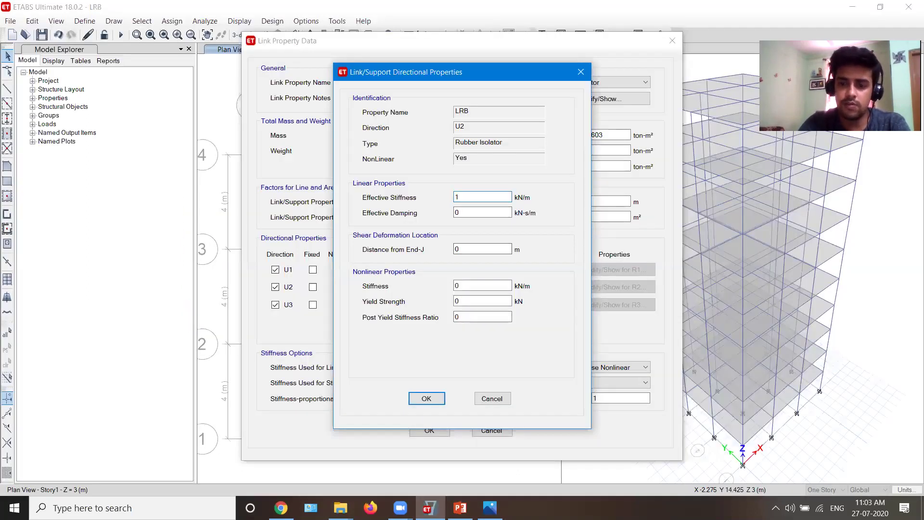
{"action": "type", "text": "2"}
{"action": "left_click", "coordinate": [476, 213]}
{"action": "key", "text": "alt+Tab"}
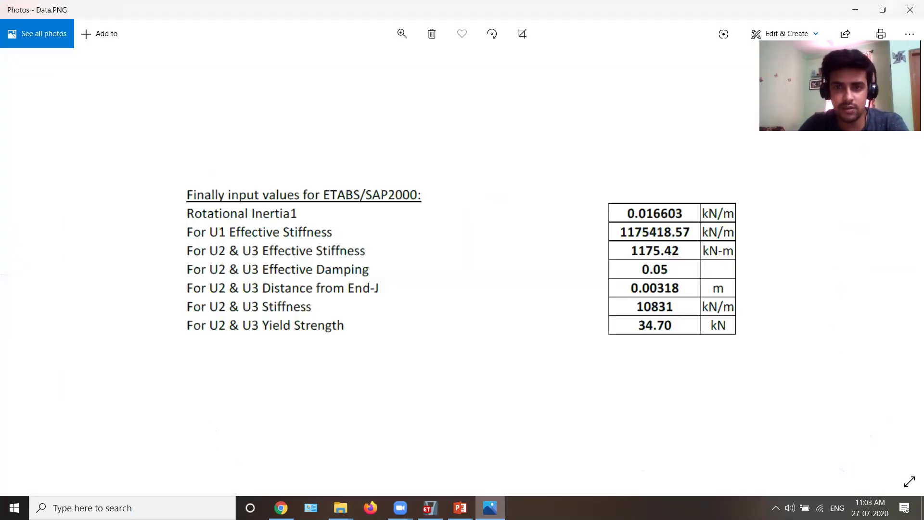
{"action": "key", "text": "alt+Tab"}
{"action": "type", "text": "0.0"}
Set the U2 shear deformation distance from End-J to 0.00318 m, as given in the Data image.
{"action": "left_click", "coordinate": [486, 285]}
{"action": "key", "text": "alt+Tab"}
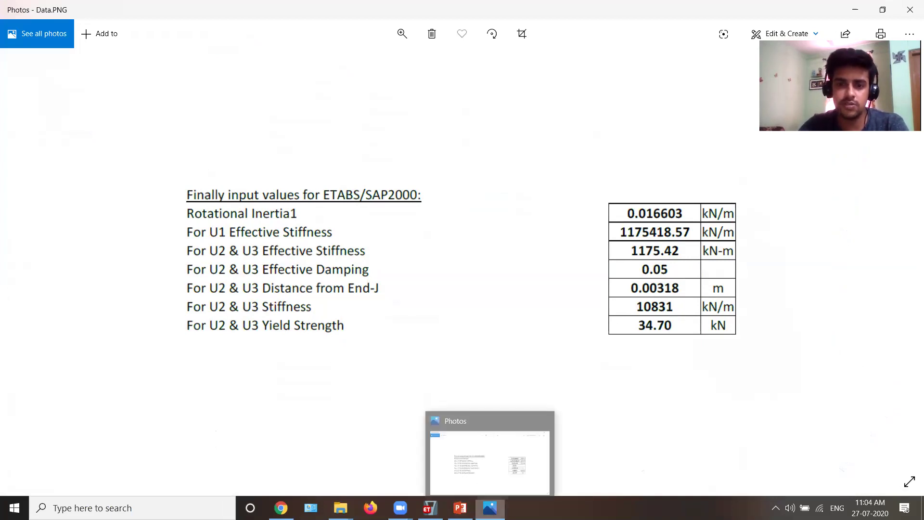
{"action": "left_click", "coordinate": [430, 507]}
{"action": "double_click", "coordinate": [471, 249]}
{"action": "type", "text": "0.00318"}
{"action": "key", "text": "Tab"}
Set the U2 nonlinear stiffness to 10831 kN/m and yield strength to 34.70 kN, and accept the U2 properties.
{"action": "key", "text": "alt+Tab"}
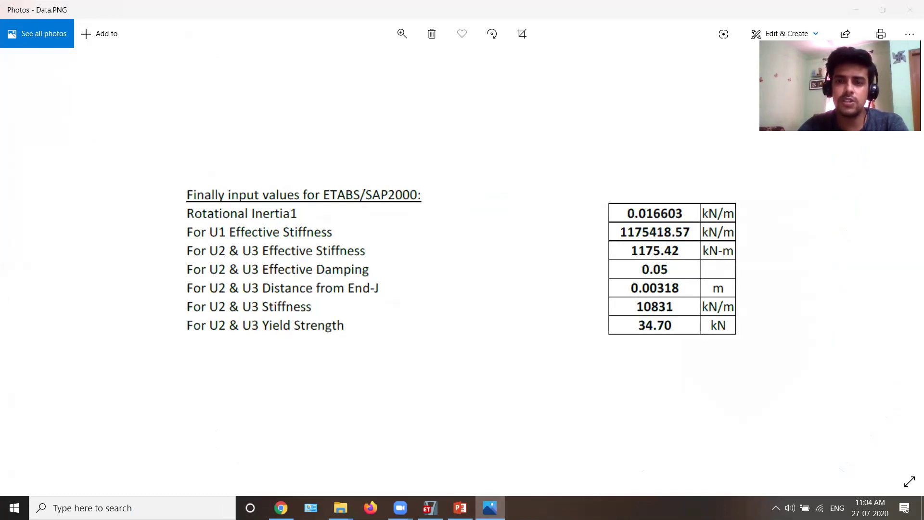
{"action": "key", "text": "alt+Tab"}
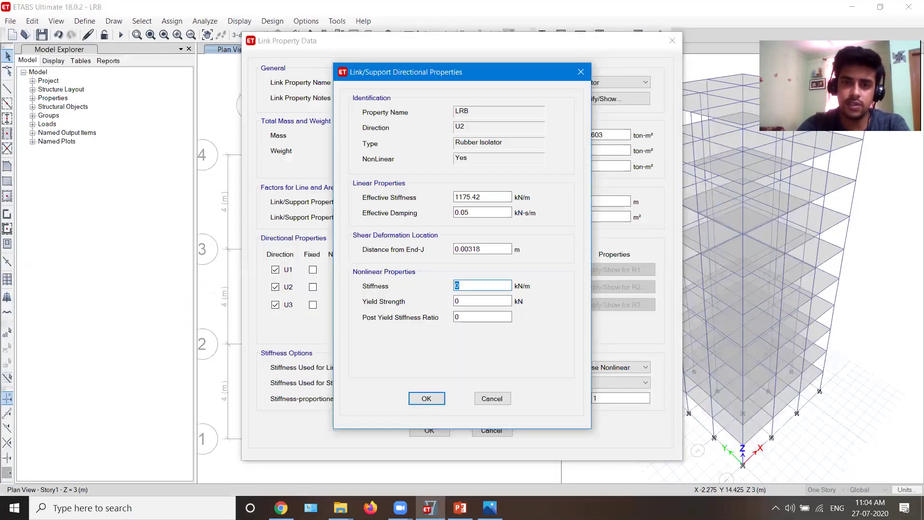
{"action": "type", "text": "10831"}
{"action": "left_click", "coordinate": [490, 508]}
{"action": "key", "text": "alt+Tab"}
{"action": "key", "text": "Tab"}
{"action": "type", "text": "34.70"}
{"action": "left_click_drag", "start_coordinate": [495, 197], "coordinate": [415, 199]}
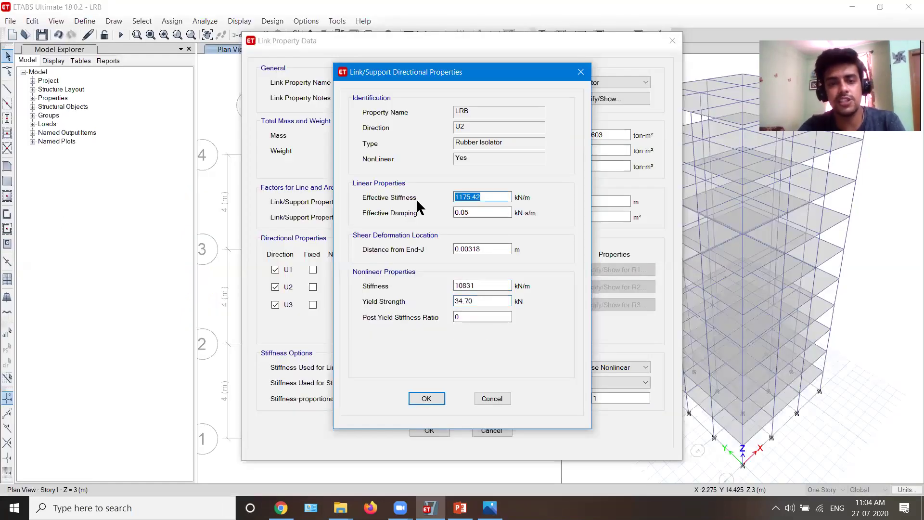
{"action": "left_click", "coordinate": [428, 399]}
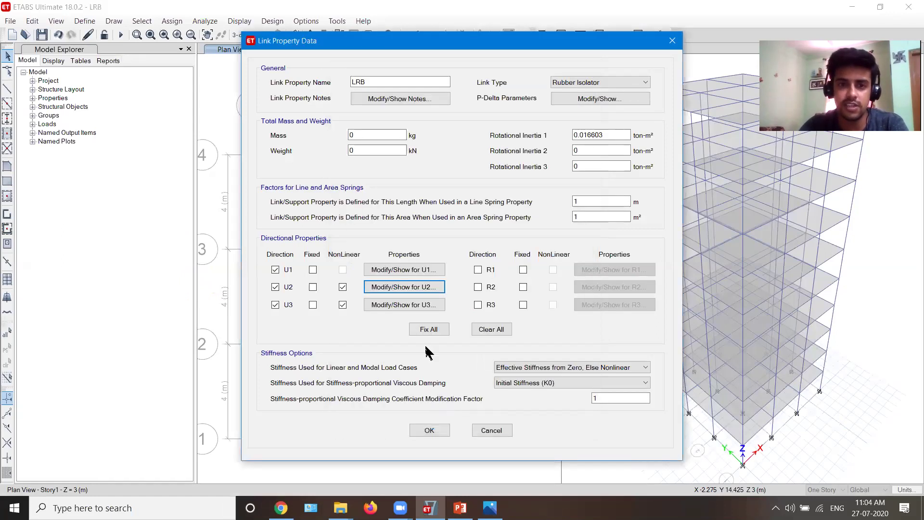
Set the U3 effective stiffness of the LRB link to 1175.42 kN/m and its distance from End-J to 0.00318 m.
{"action": "left_click", "coordinate": [404, 306]}
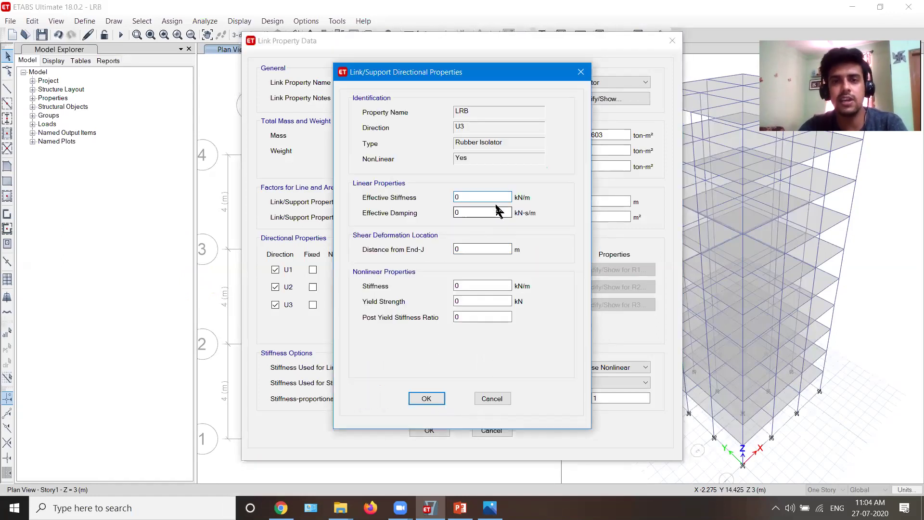
{"action": "type", "text": "1175.42"}
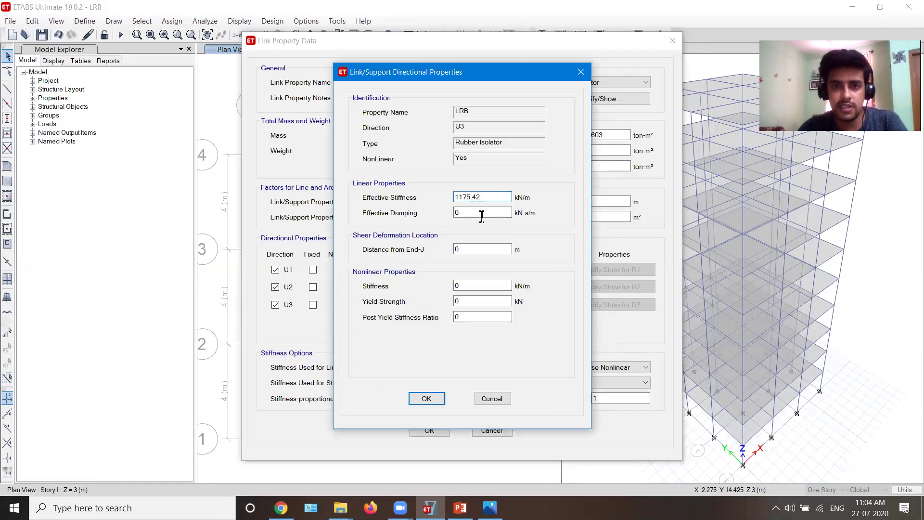
{"action": "key", "text": "Tab"}
{"action": "key", "text": "Tab"}
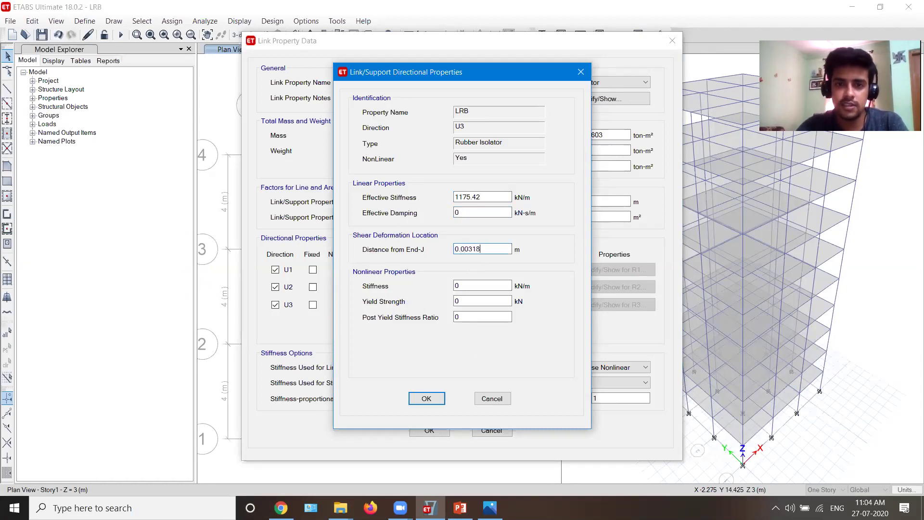
Set the U3 nonlinear stiffness to 10831 kN/m and yield strength to 34.70 kN, and save the LRB link property.
{"action": "double_click", "coordinate": [478, 284]}
{"action": "left_click", "coordinate": [460, 507]}
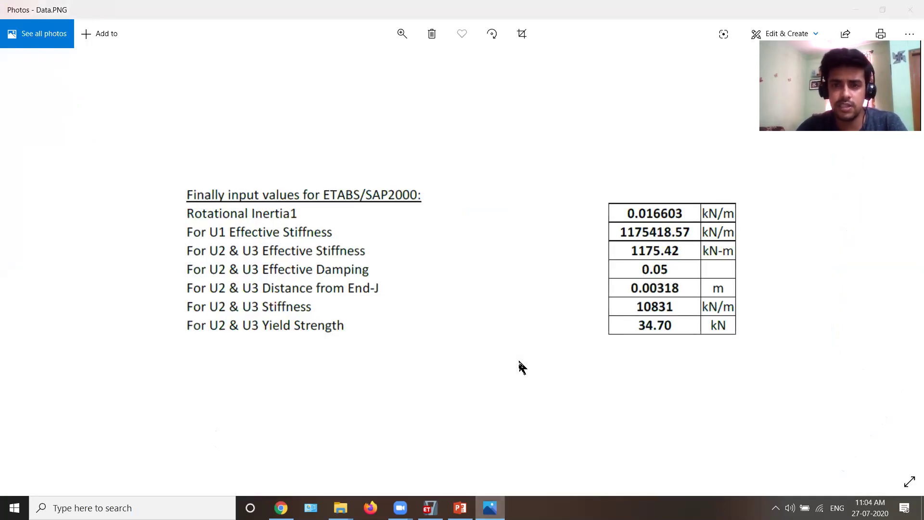
{"action": "key", "text": "alt+Tab"}
{"action": "type", "text": "10831"}
{"action": "double_click", "coordinate": [471, 300]}
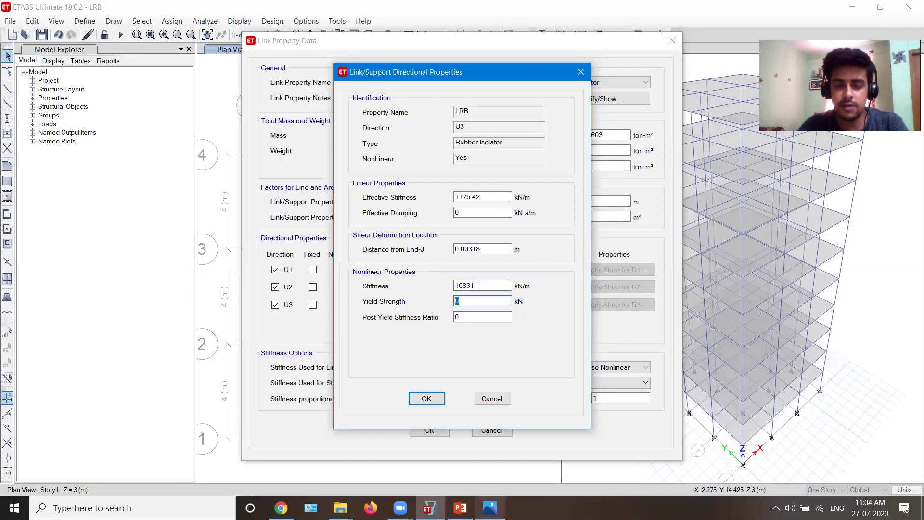
{"action": "key", "text": "alt+Tab"}
{"action": "key", "text": "alt+Tab"}
{"action": "type", "text": "3"}
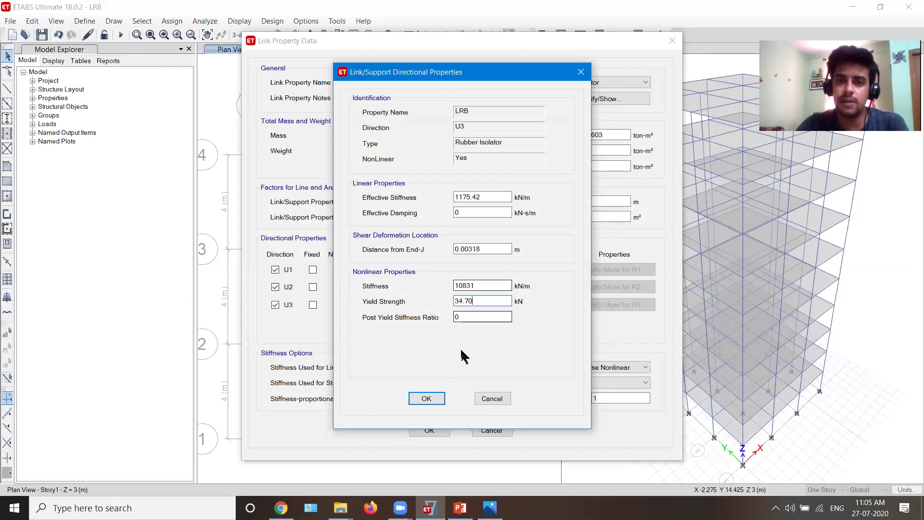
{"action": "left_click", "coordinate": [436, 400]}
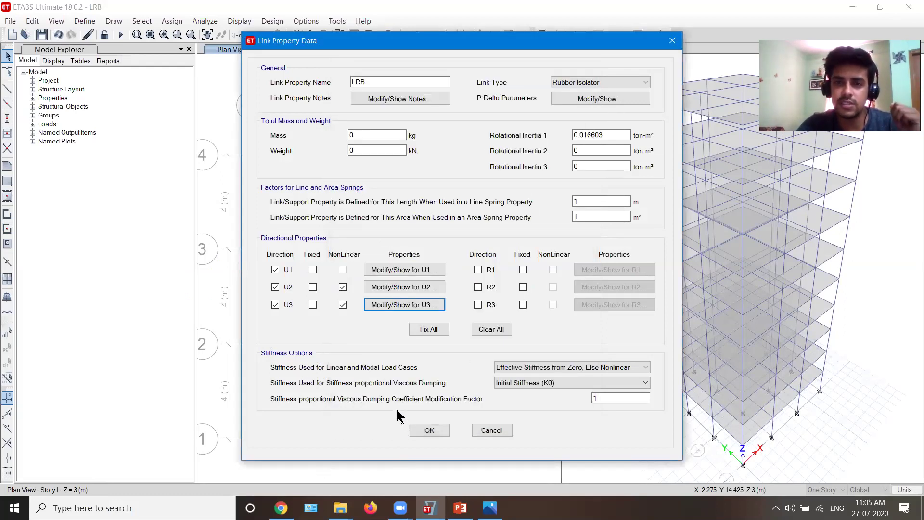
{"action": "left_click", "coordinate": [428, 436]}
{"action": "left_click", "coordinate": [531, 290]}
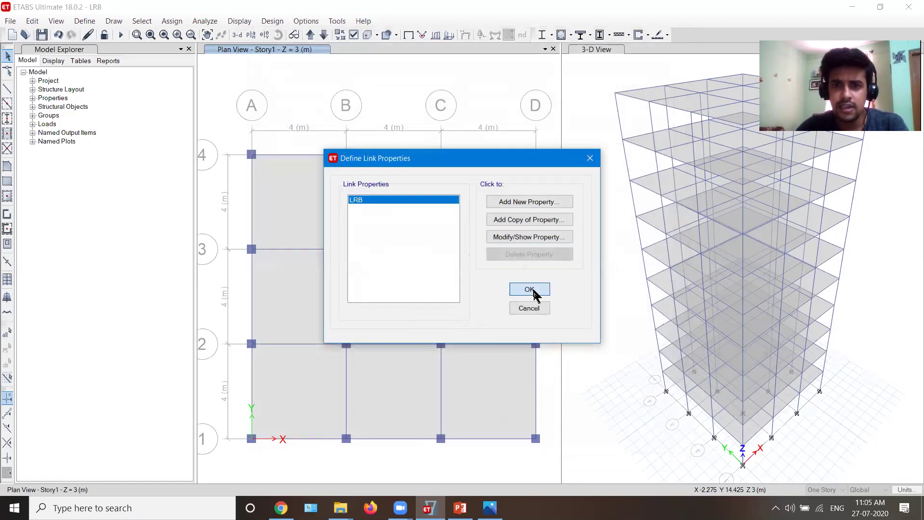
{"action": "left_click", "coordinate": [529, 305]}
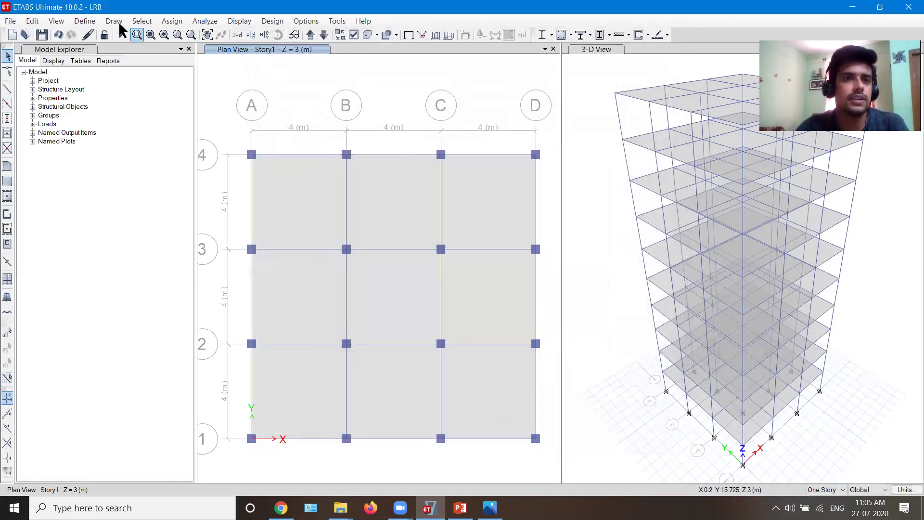
Add a new point spring property named LRB_Spring.
{"action": "left_click", "coordinate": [89, 21]}
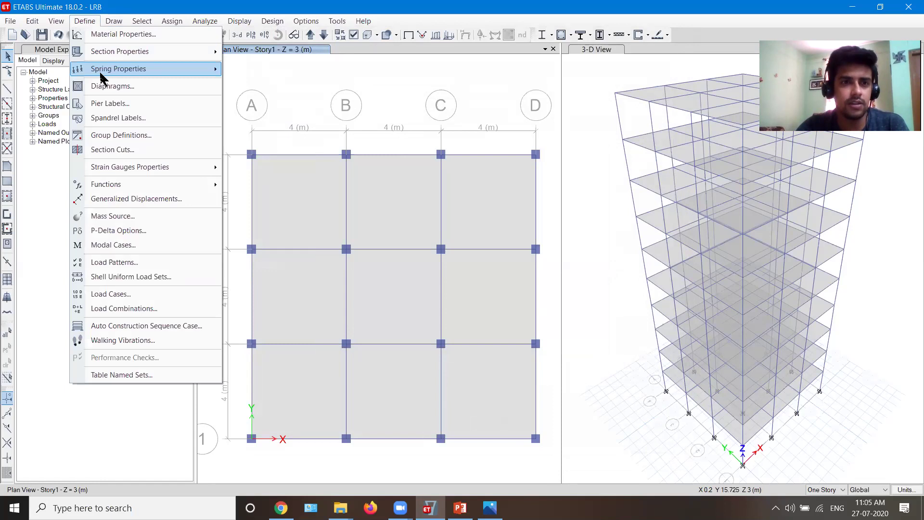
{"action": "mouse_move", "coordinate": [101, 72]}
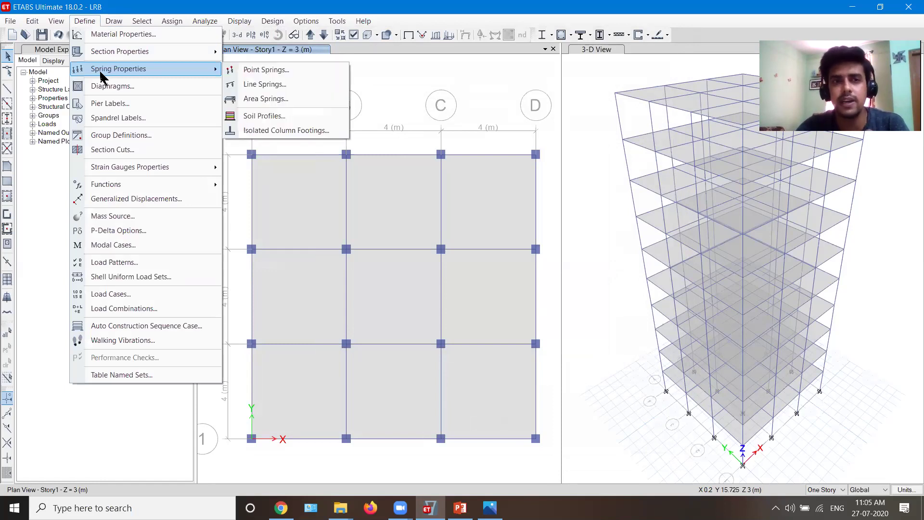
{"action": "left_click", "coordinate": [263, 72]}
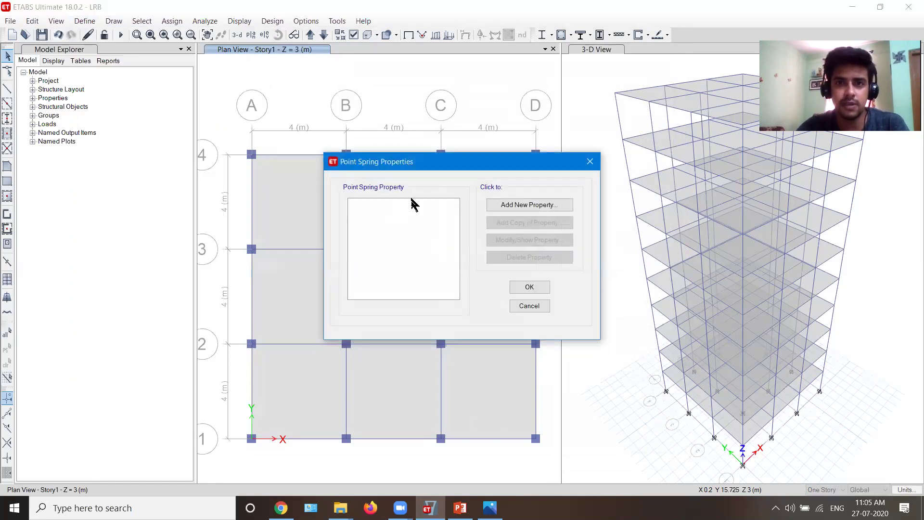
{"action": "left_click", "coordinate": [528, 205]}
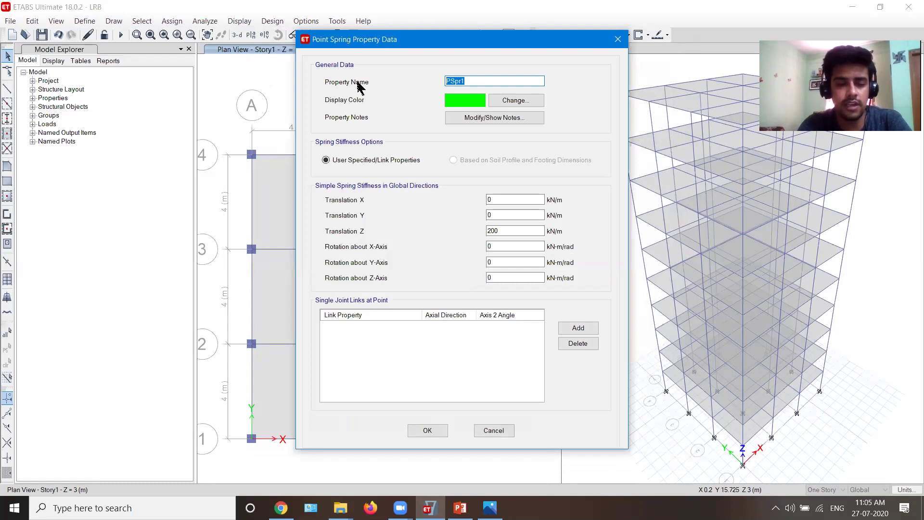
{"action": "type", "text": "LRB_"}
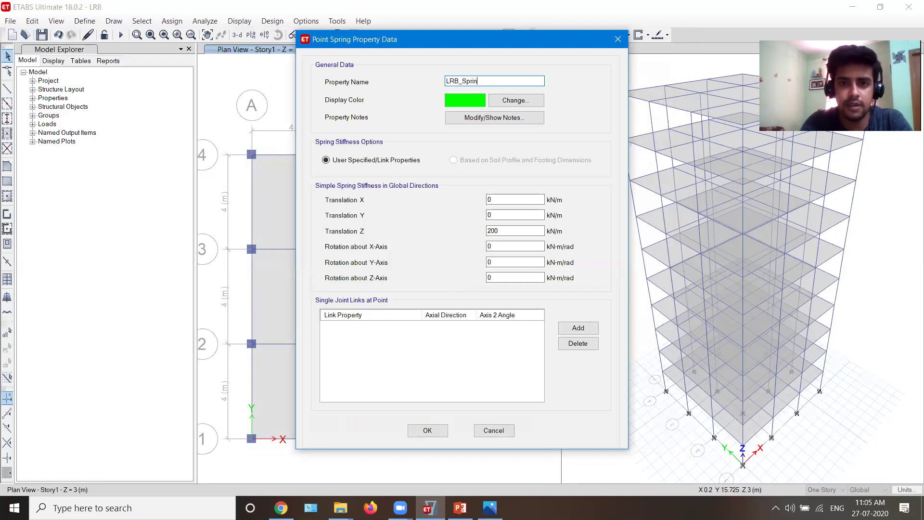
Add the LRB link as a single joint link of the LRB_Spring point spring and save the property.
{"action": "left_click", "coordinate": [575, 329]}
{"action": "left_click", "coordinate": [347, 326]}
{"action": "left_click", "coordinate": [348, 326]}
{"action": "left_click", "coordinate": [347, 336]}
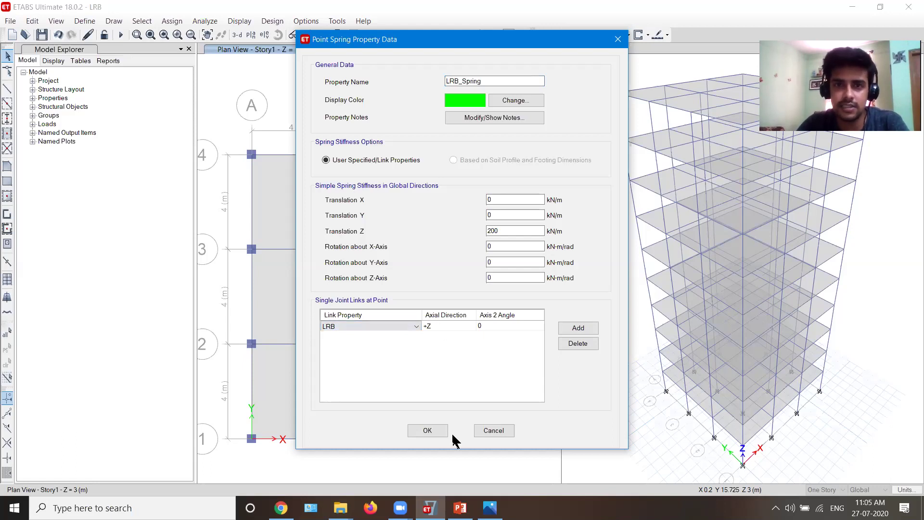
{"action": "left_click", "coordinate": [428, 430]}
{"action": "left_click", "coordinate": [526, 289]}
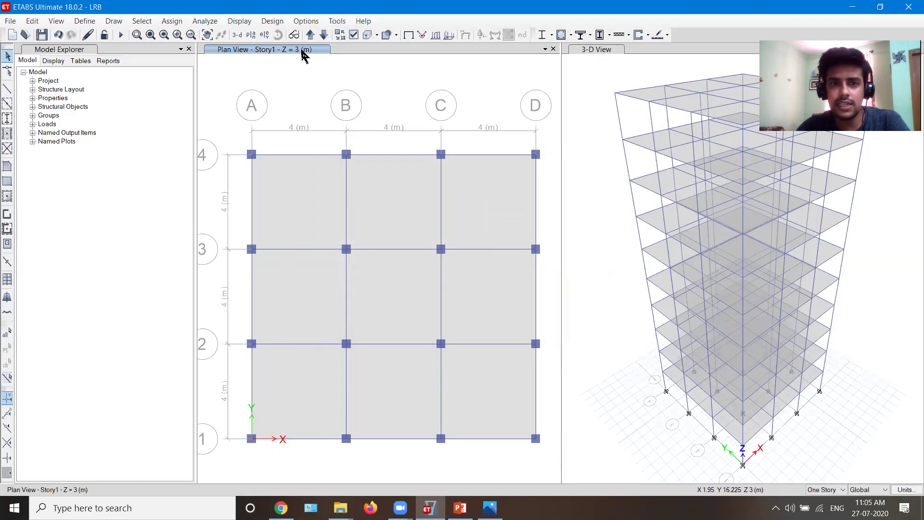
Assign the LRB_Spring point spring to all 16 joints at the Base level of the plan.
{"action": "left_click", "coordinate": [323, 35]}
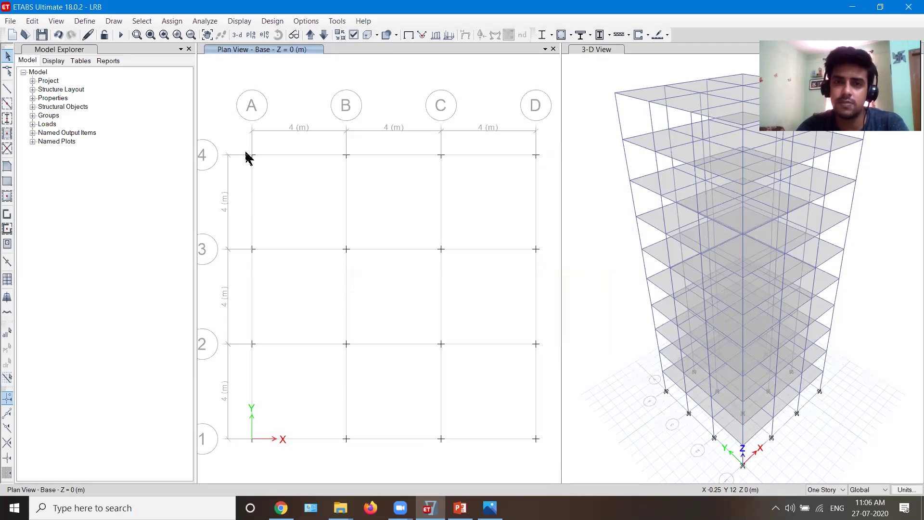
{"action": "left_click_drag", "start_coordinate": [233, 133], "coordinate": [538, 472]}
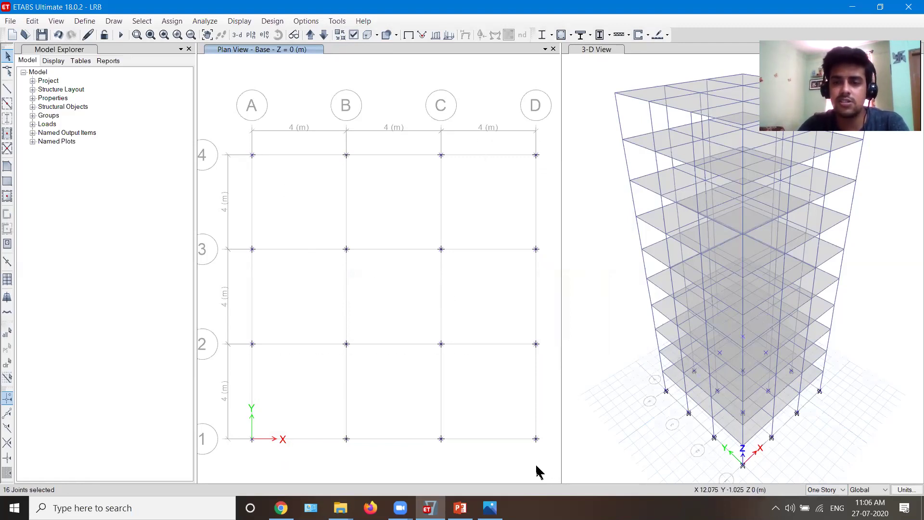
{"action": "left_click", "coordinate": [170, 20]}
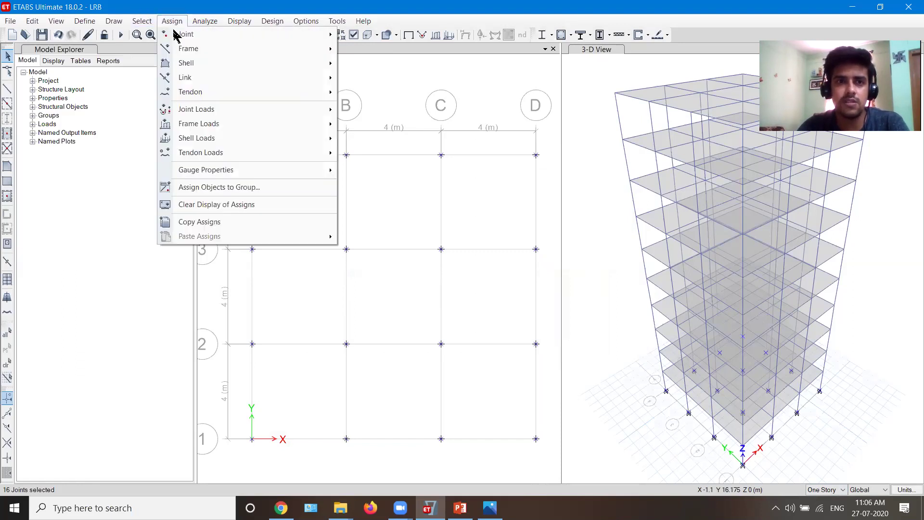
{"action": "mouse_move", "coordinate": [178, 34]}
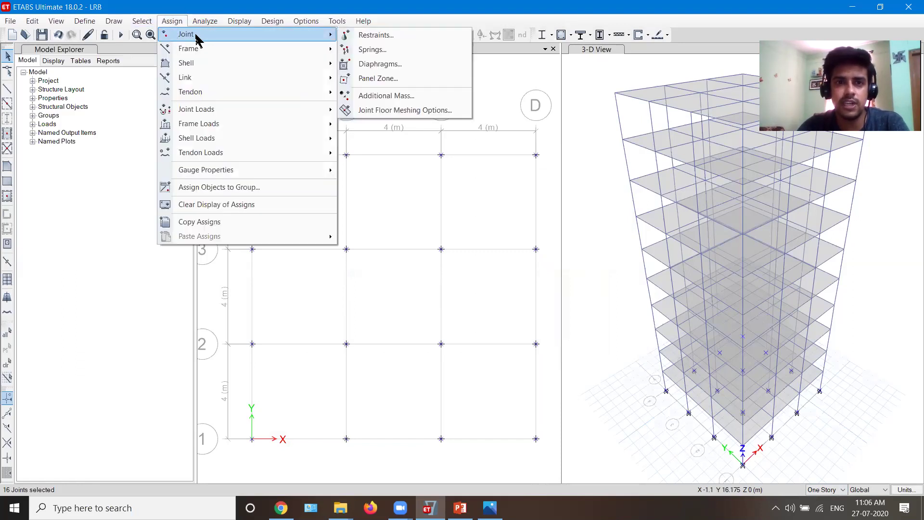
{"action": "left_click", "coordinate": [362, 53]}
{"action": "left_click", "coordinate": [506, 373]}
{"action": "left_click", "coordinate": [412, 378]}
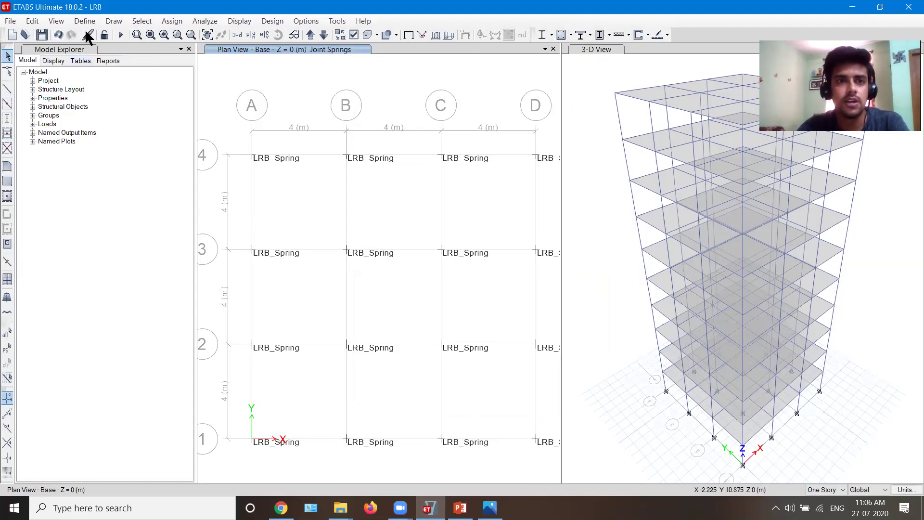
Reselect the same base joints and remove all their translation and rotation restraints.
{"action": "left_click", "coordinate": [142, 21]}
{"action": "left_click", "coordinate": [154, 83]}
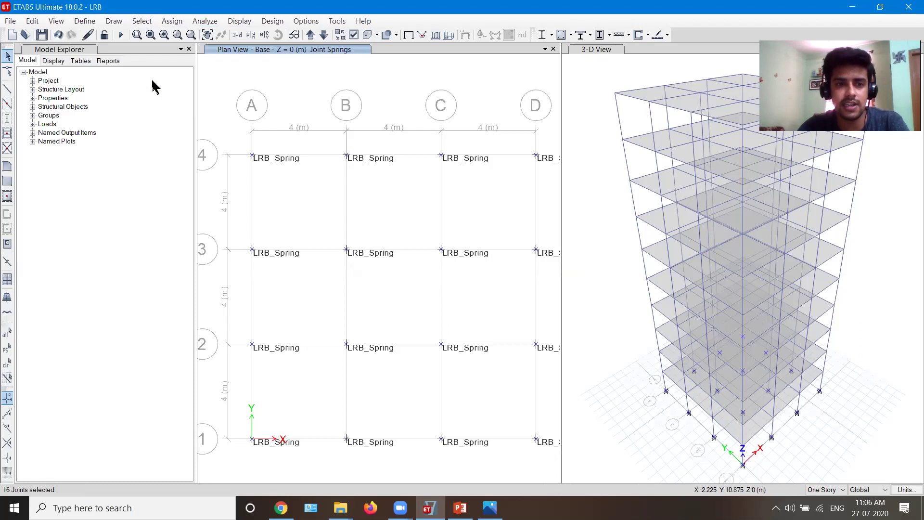
{"action": "left_click", "coordinate": [172, 20]}
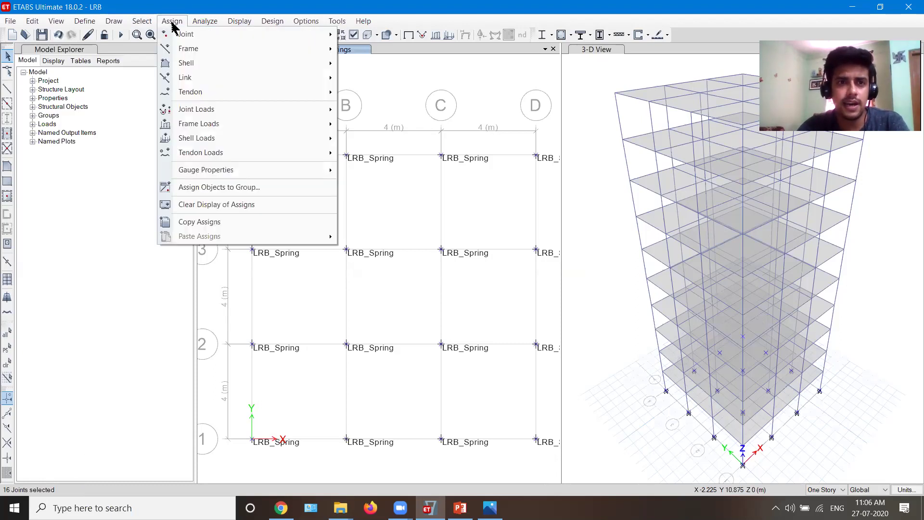
{"action": "mouse_move", "coordinate": [182, 34]}
{"action": "left_click", "coordinate": [372, 35]}
{"action": "left_click", "coordinate": [498, 287]}
{"action": "left_click", "coordinate": [506, 318]}
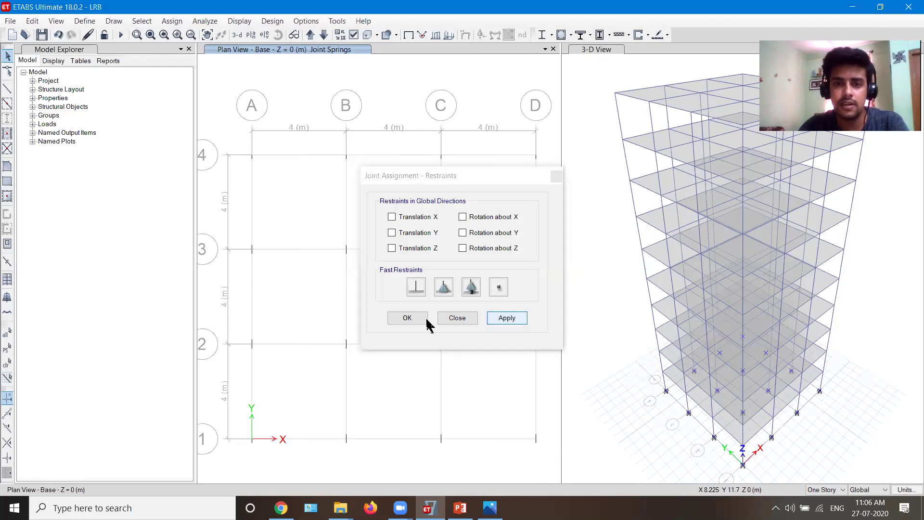
{"action": "left_click", "coordinate": [418, 320]}
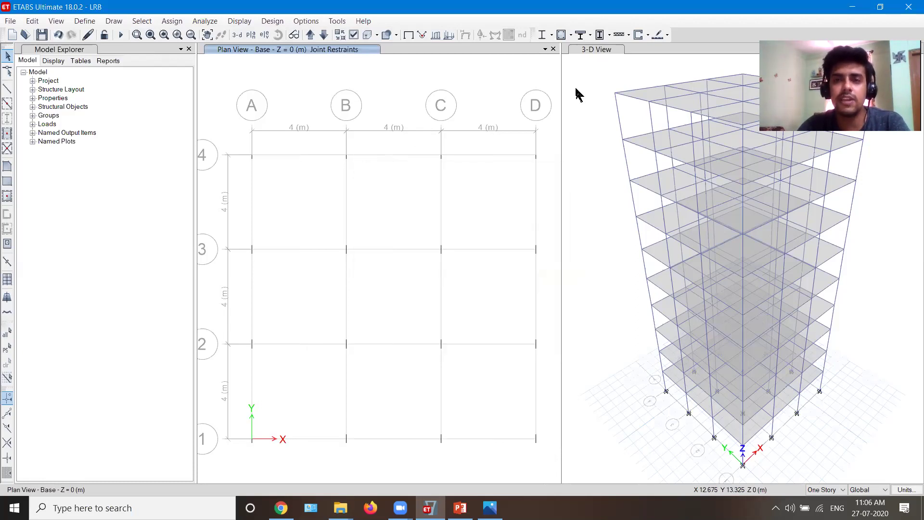
Refresh the 3-D view and examine the support symbols at the base joints up close.
{"action": "left_click", "coordinate": [610, 52]}
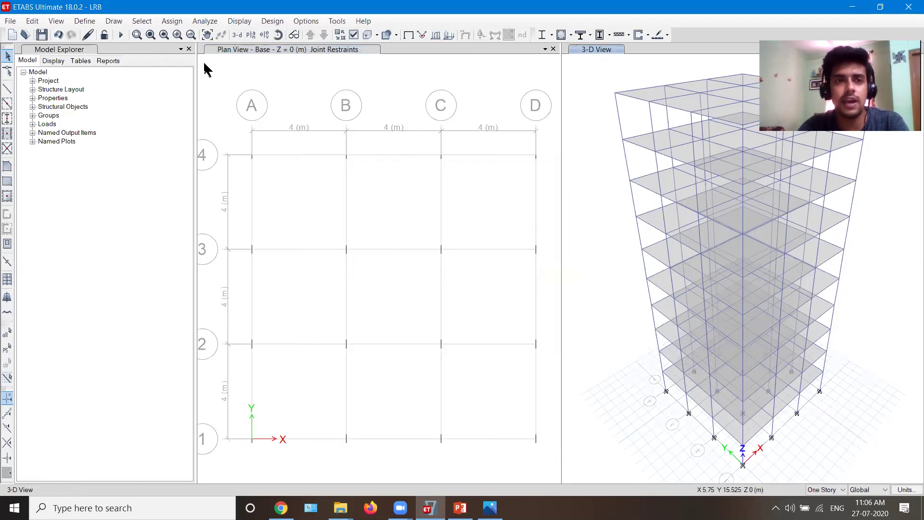
{"action": "left_click", "coordinate": [57, 22]}
{"action": "left_click", "coordinate": [86, 345]}
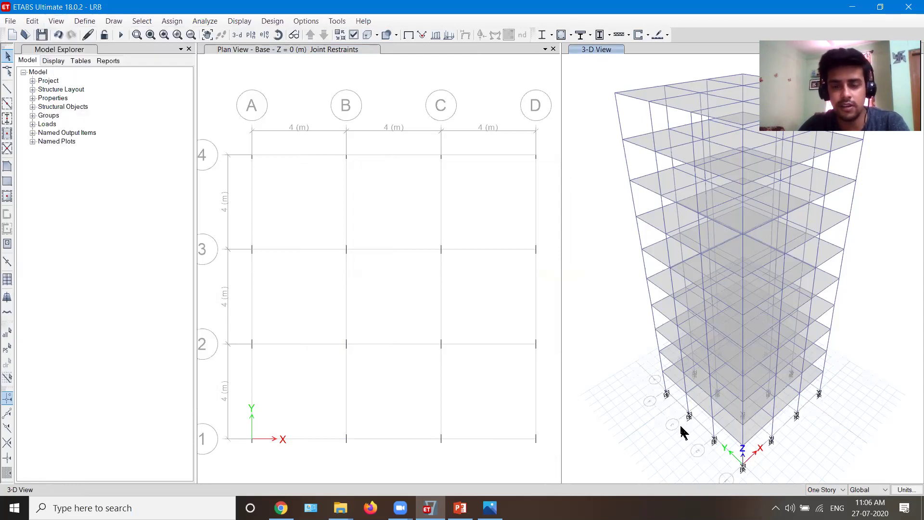
{"action": "scroll", "coordinate": [727, 450], "scroll_direction": "up", "scroll_amount": 6}
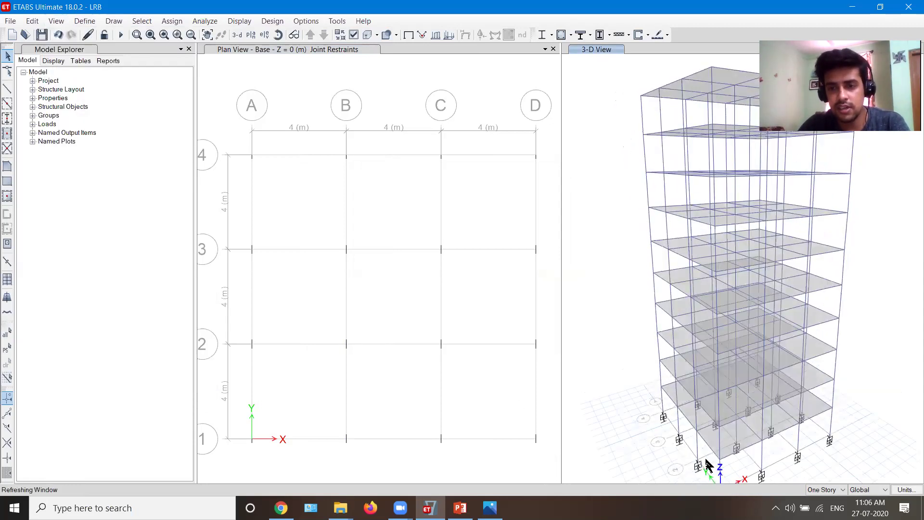
{"action": "scroll", "coordinate": [705, 428], "scroll_direction": "up", "scroll_amount": 3}
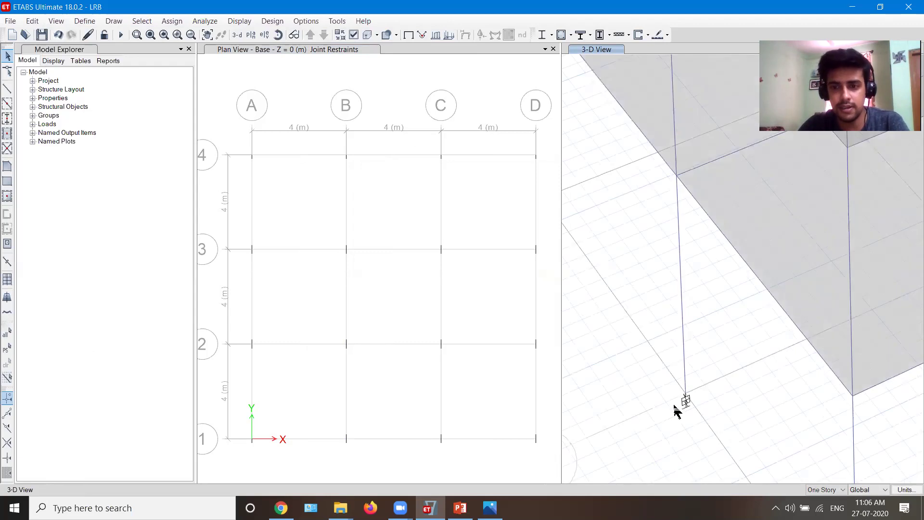